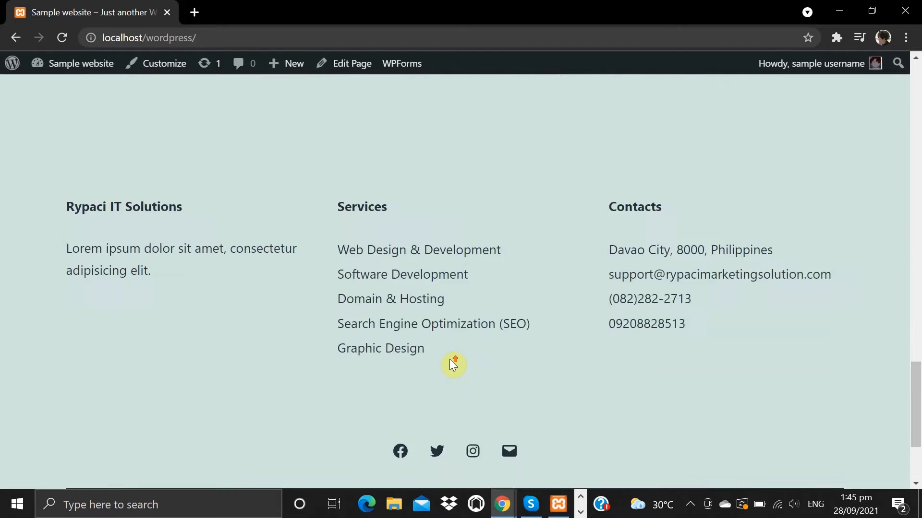
scroll(451, 364, "up", 15)
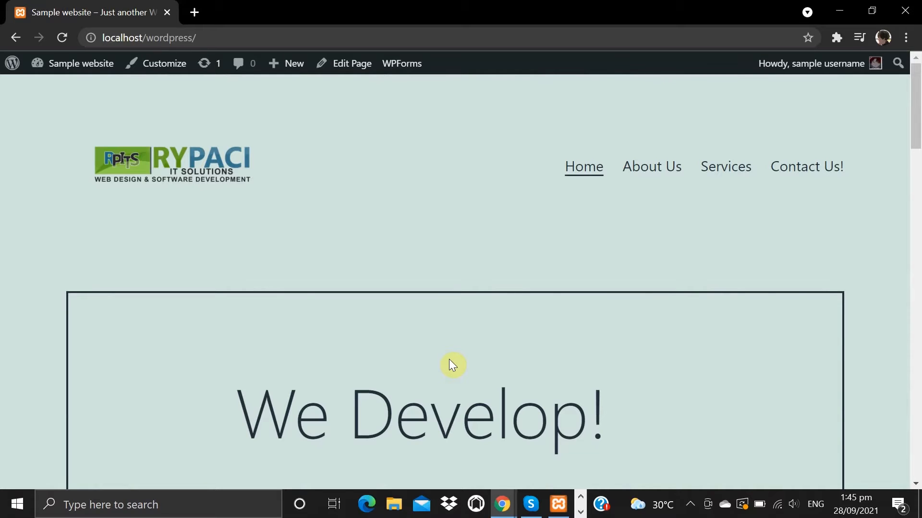
Scroll the localhost WordPress homepage back to the top and open a new browser tab
key("ctrl+t")
Load rypaci.com/cpanel, continue through Enter Here, and log in with the saved password
type("ry")
key("Return")
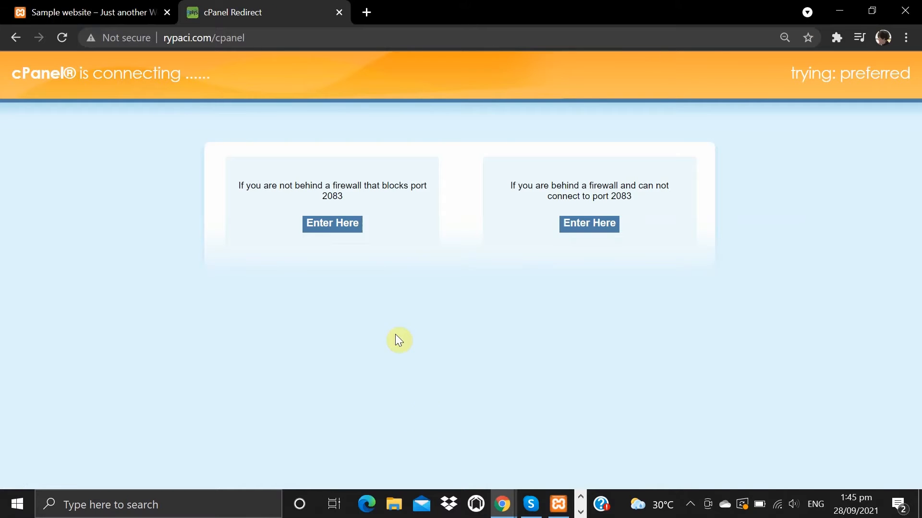
left_click(334, 228)
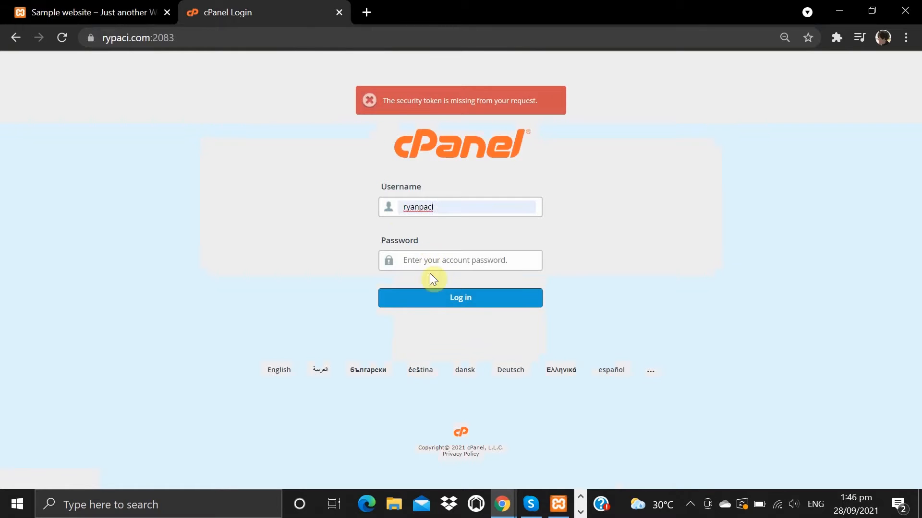
left_click(436, 260)
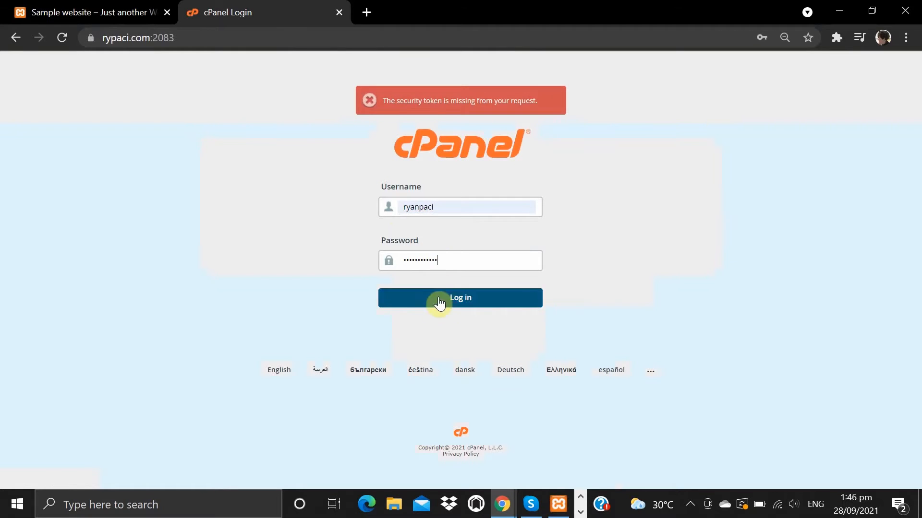
left_click(438, 302)
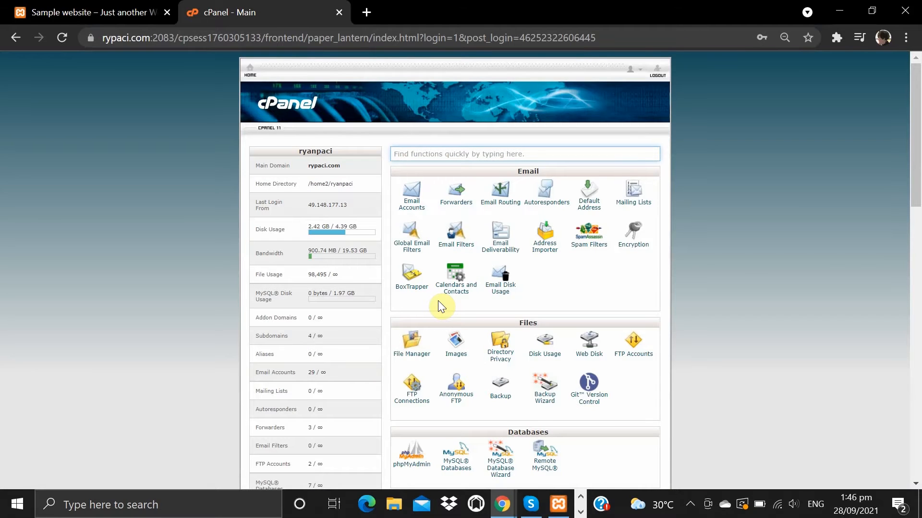
Open Subdomains and enter samplewebsite as the new subdomain name
scroll(439, 306, "down", 5)
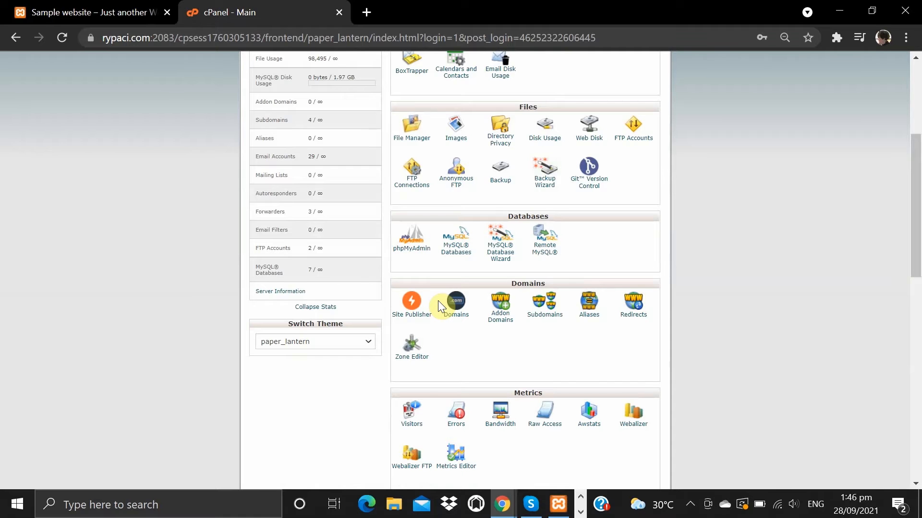
left_click(541, 317)
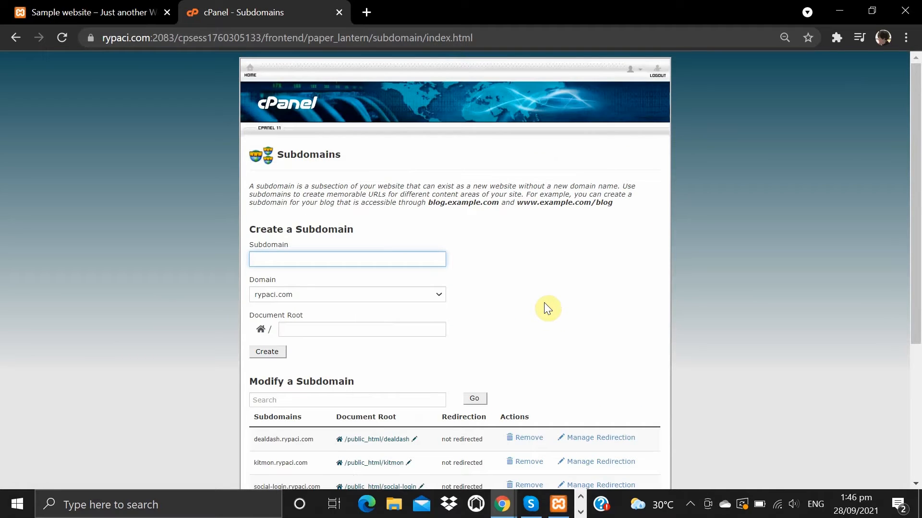
type("samplewebsite")
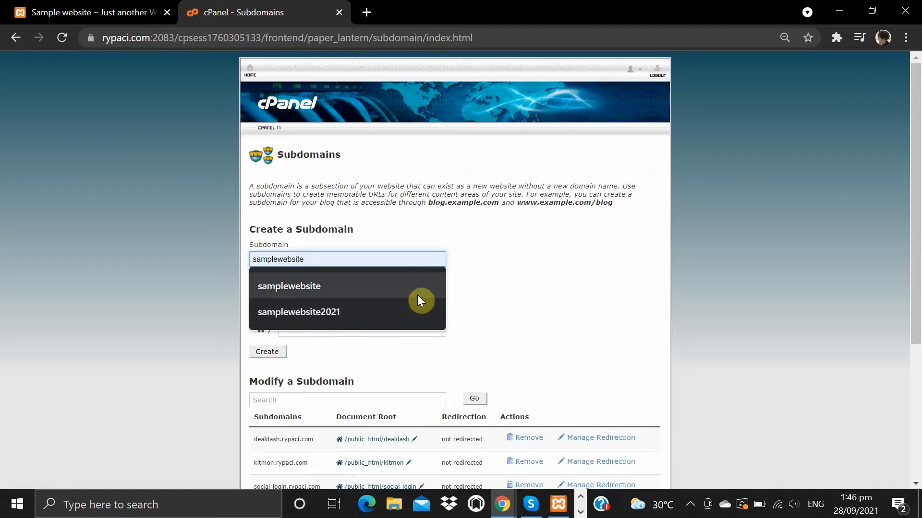
left_click(416, 291)
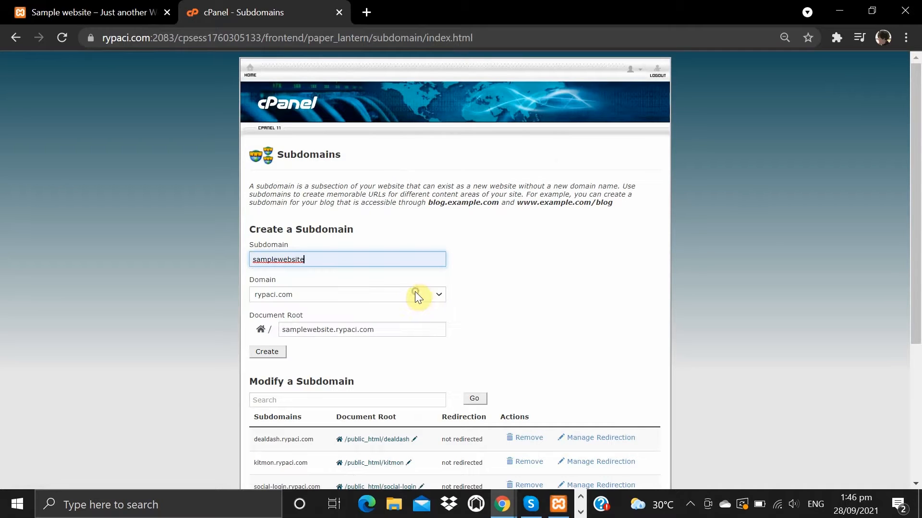
Set the document root to public_html/samplewebsite, create the subdomain, and review the subdomain list
triple_click(394, 330)
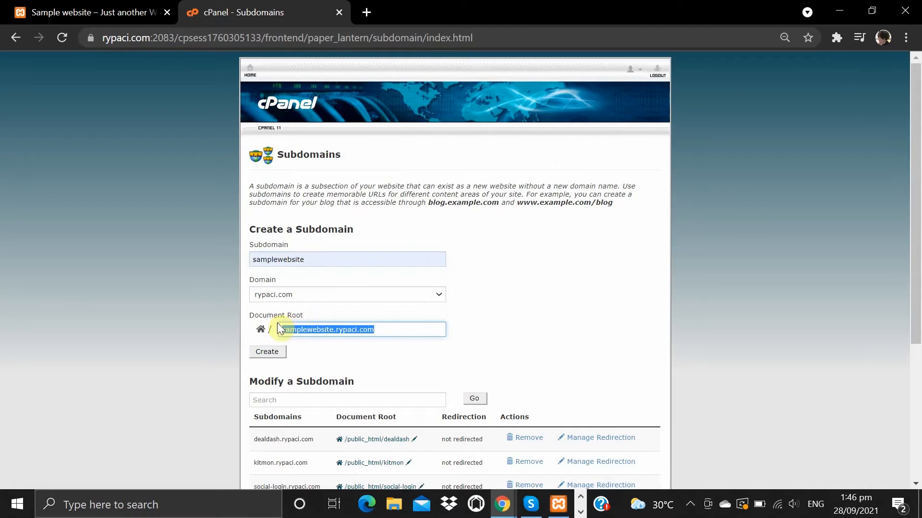
key("BackSpace")
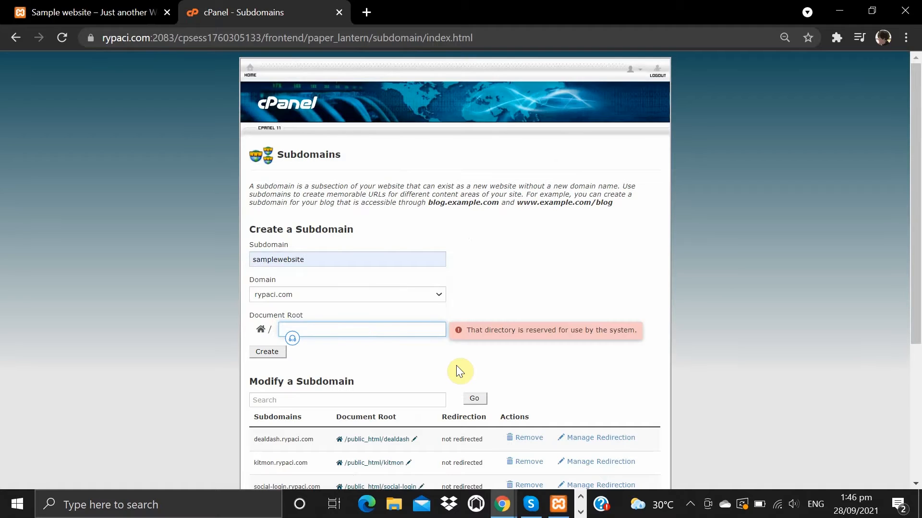
type("publ")
key("Down")
key("Return")
type("/samplewebsite")
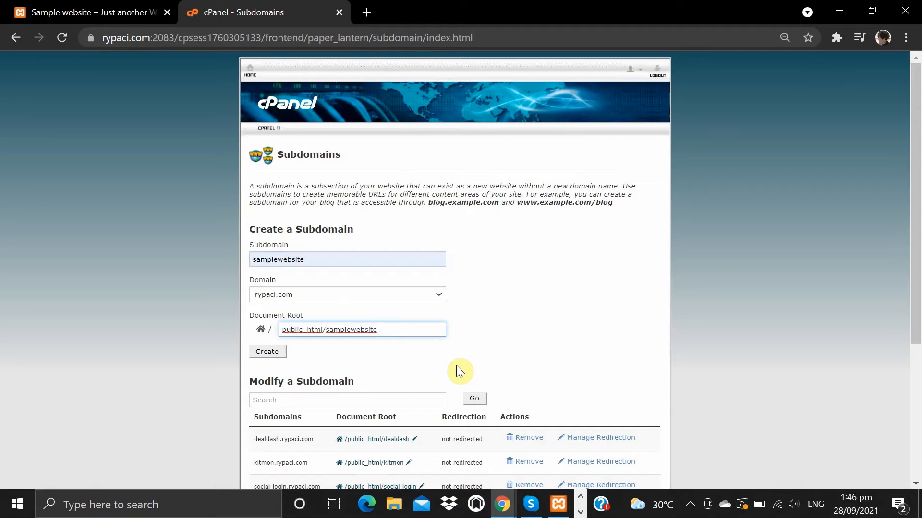
left_click(267, 352)
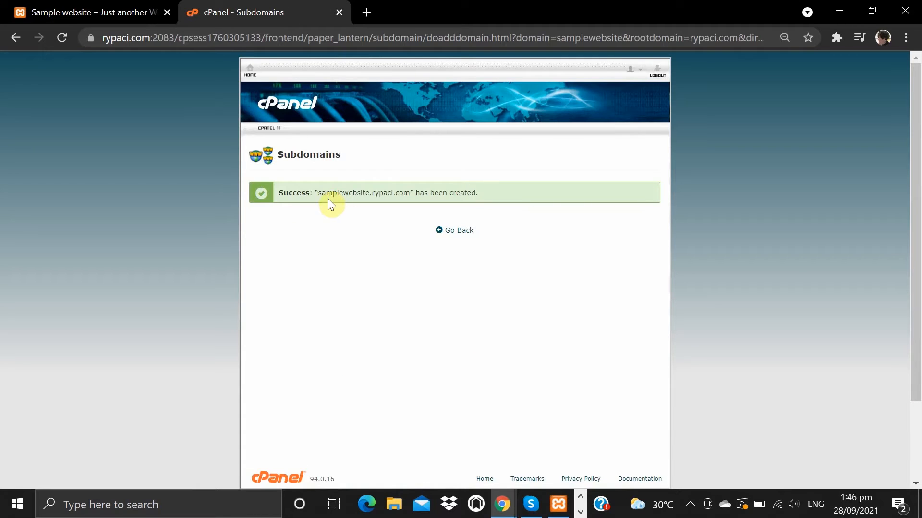
left_click(456, 231)
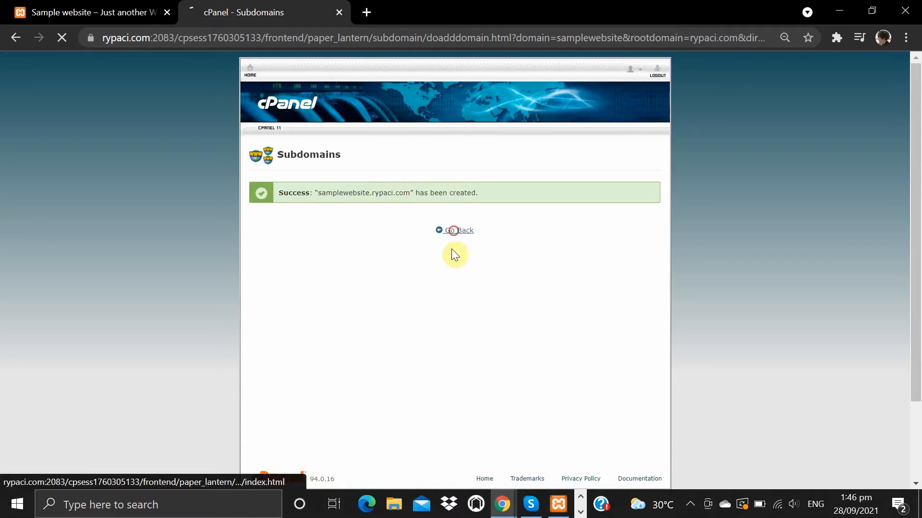
scroll(637, 287, "down", 5)
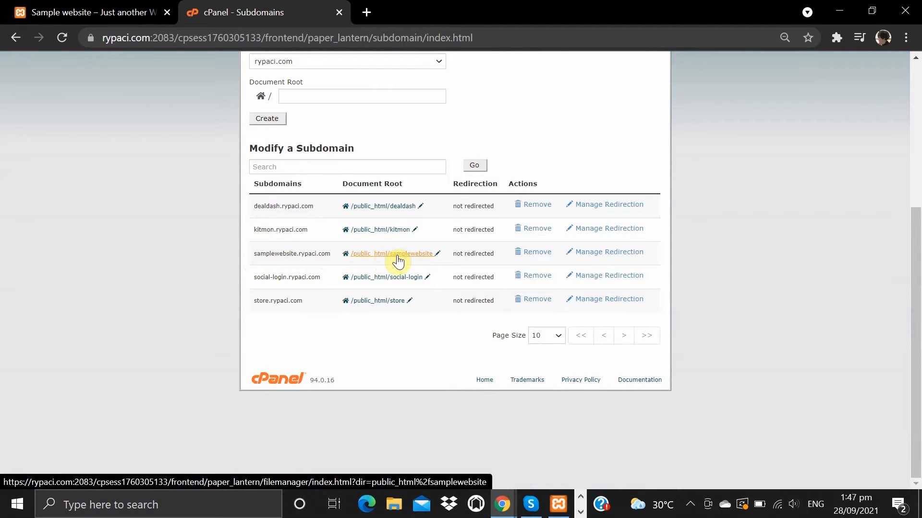
scroll(397, 261, "up", 5)
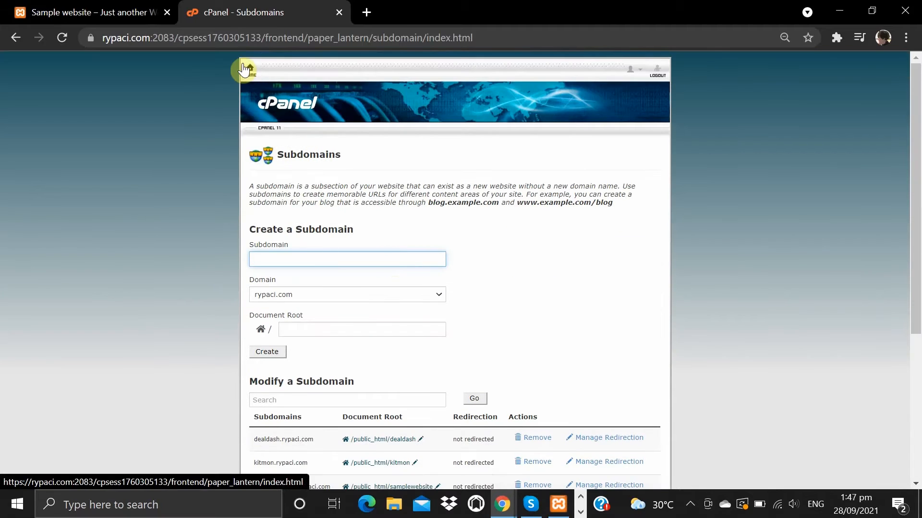
Check in File Manager that public_html/samplewebsite holds only cgi-bin and .htaccess, then close it
left_click(249, 73)
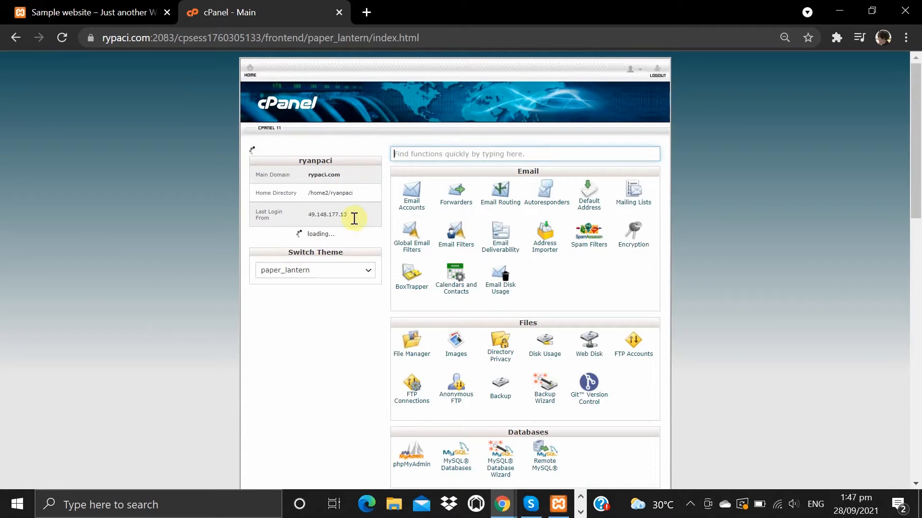
left_click(413, 354)
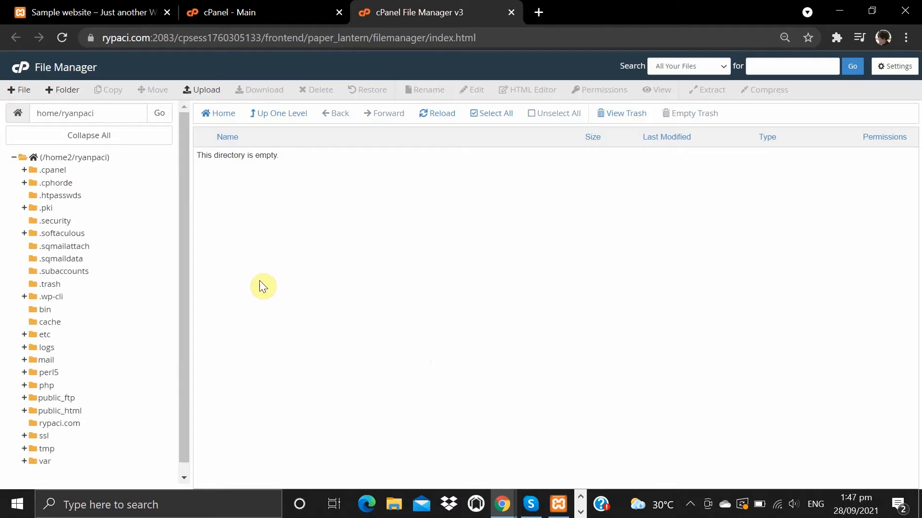
left_click(62, 413)
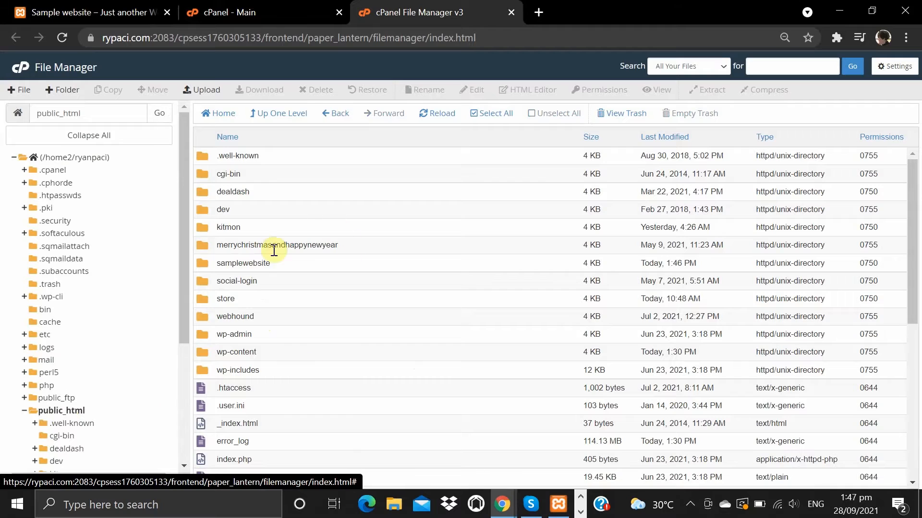
left_click(202, 263)
double_click(203, 262)
scroll(58, 283, "down", 3)
scroll(57, 283, "up", 3)
scroll(57, 283, "down", 3)
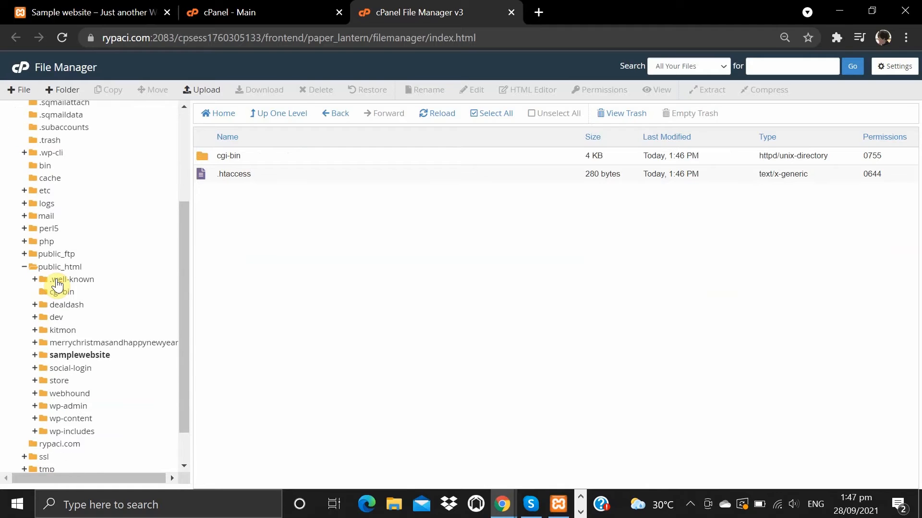
key("ctrl+w")
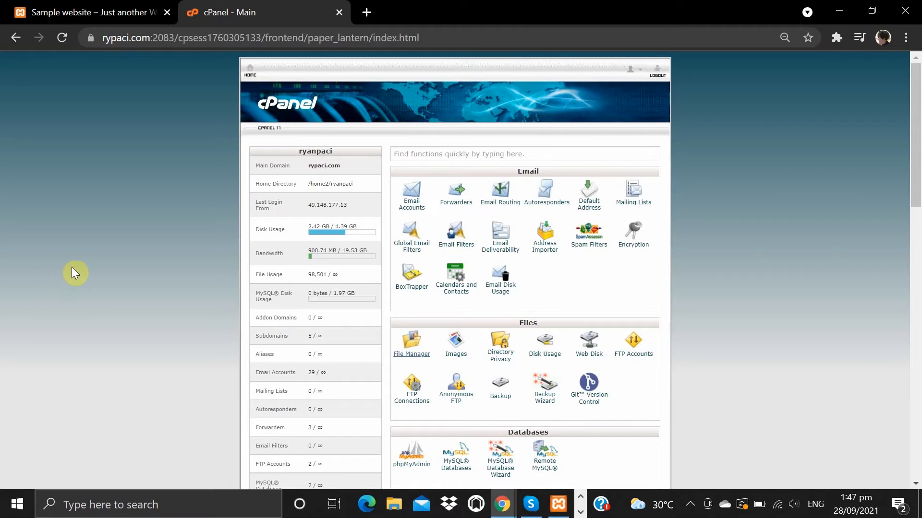
Create the MySQL database ryanpaci_samplewebsite and locate it under Current Databases
scroll(71, 273, "down", 1)
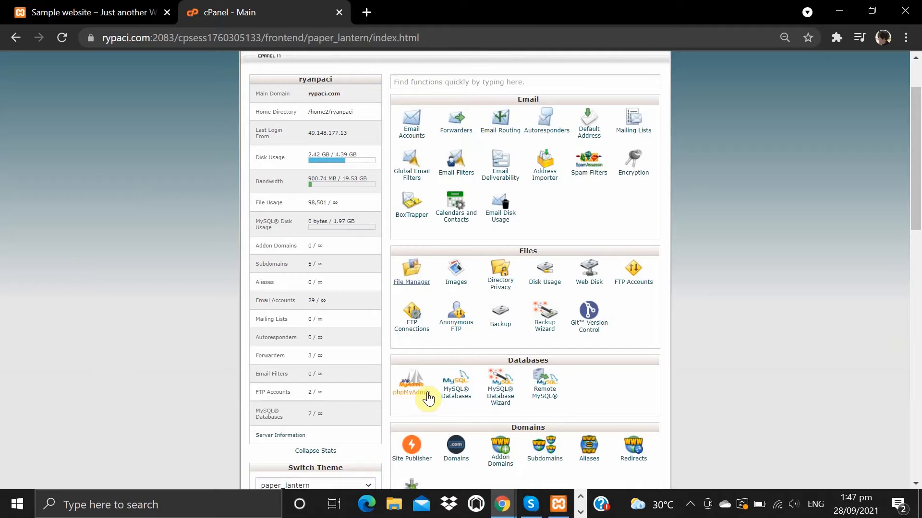
left_click(450, 392)
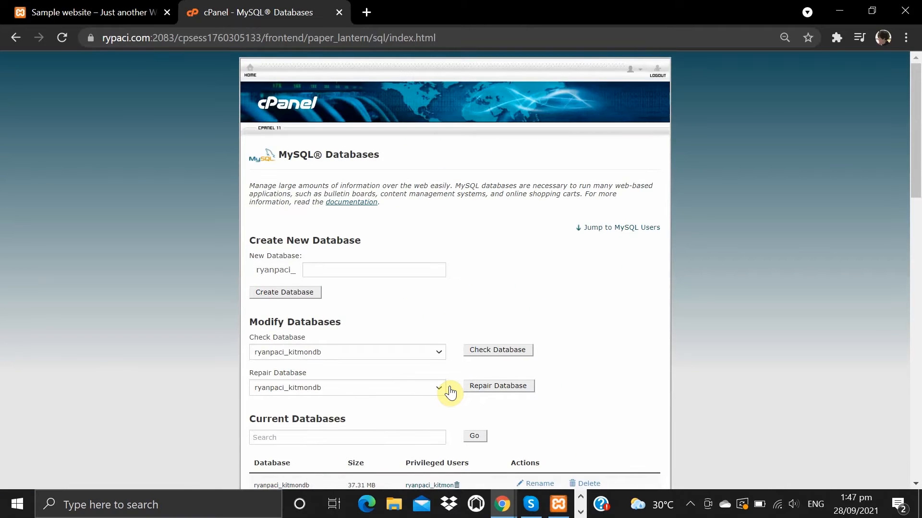
left_click(415, 271)
left_click(400, 301)
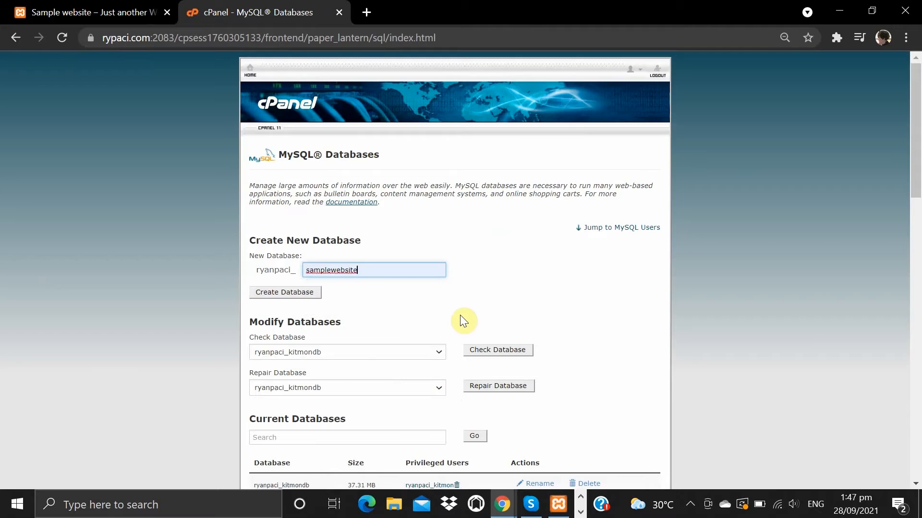
left_click(301, 295)
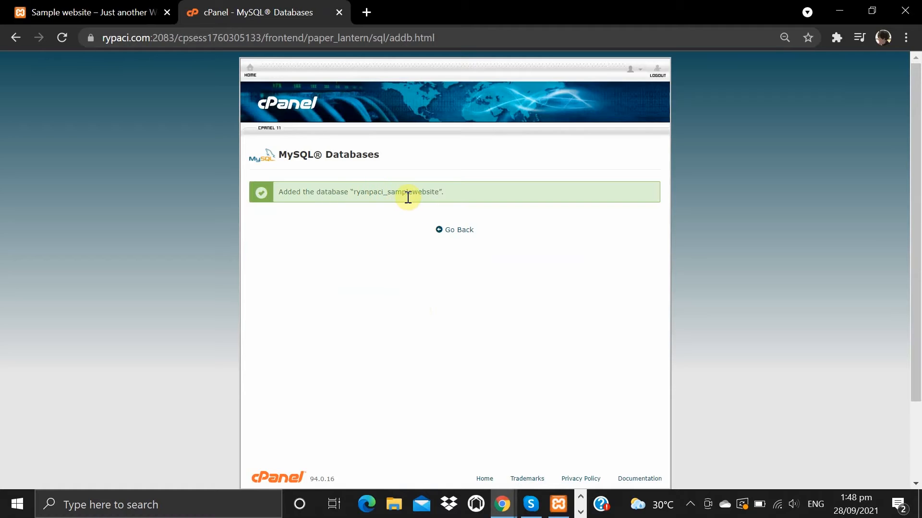
left_click(456, 230)
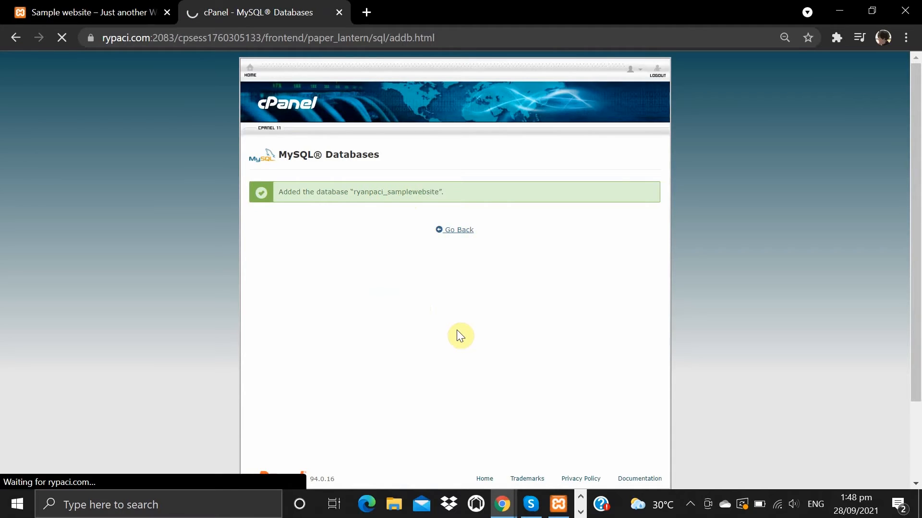
scroll(457, 329, "down", 6)
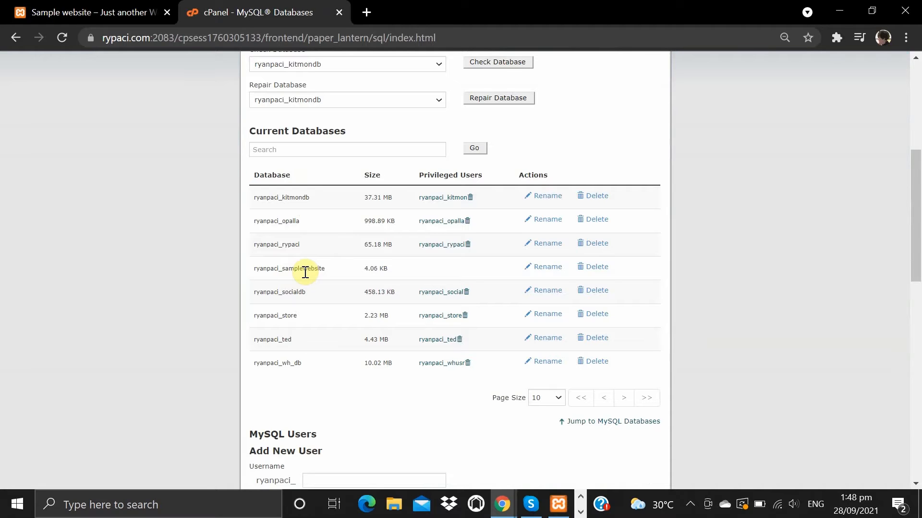
Launch Notepad from Windows search
left_click(210, 506)
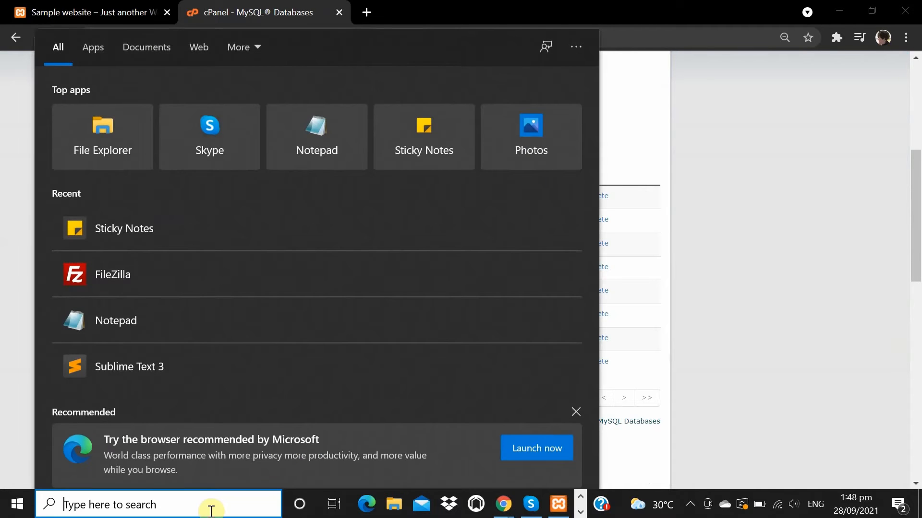
type("notepad")
key("Return")
Copy ryanpaci_samplewebsite from Current Databases into Notepad after 'DB name:'
left_click(203, 404)
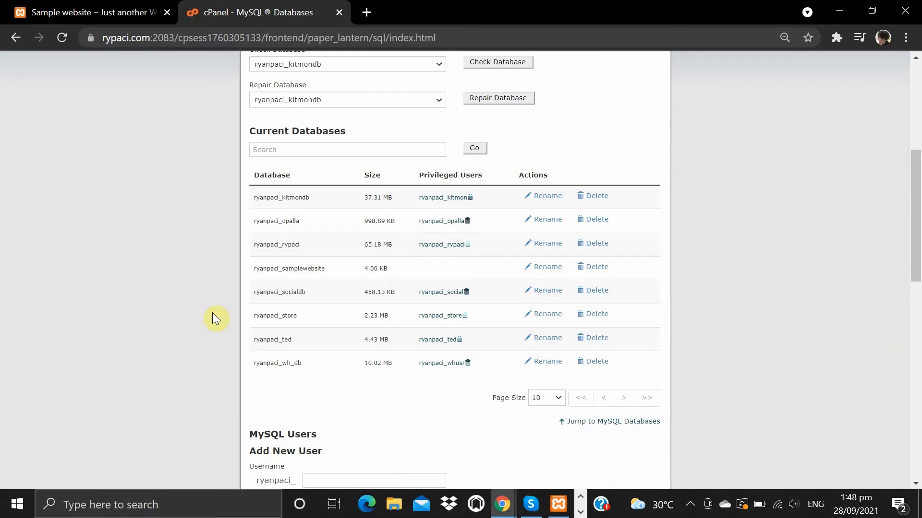
left_click_drag(330, 266, 254, 270)
right_click(255, 270)
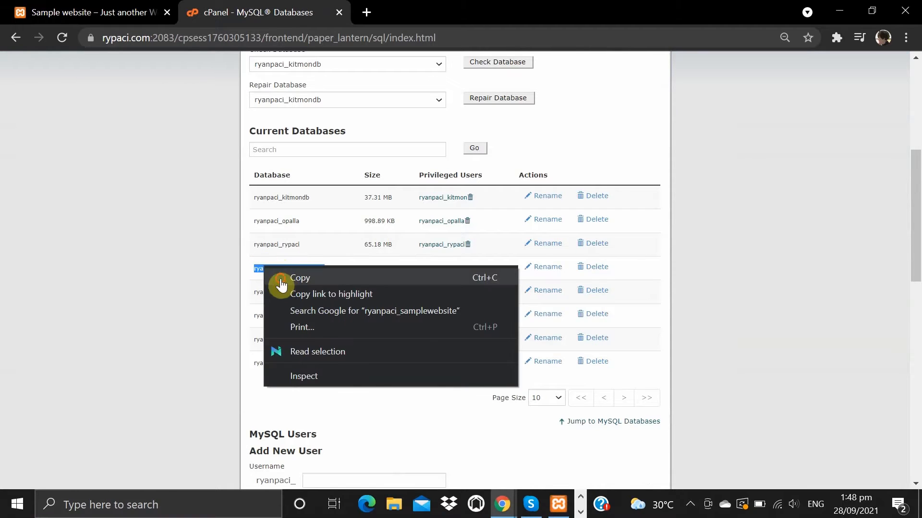
left_click(280, 278)
key("alt+Tab")
type("DB name:")
key("ctrl+v")
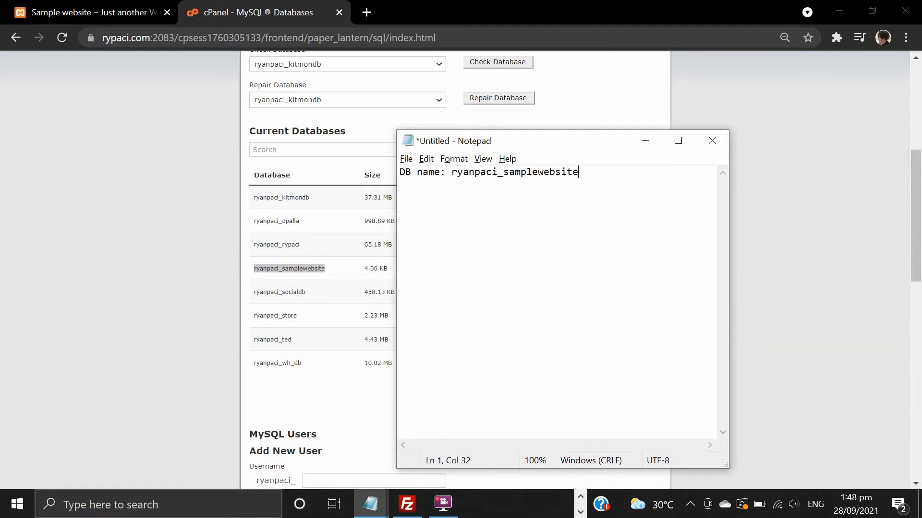
left_click(395, 274)
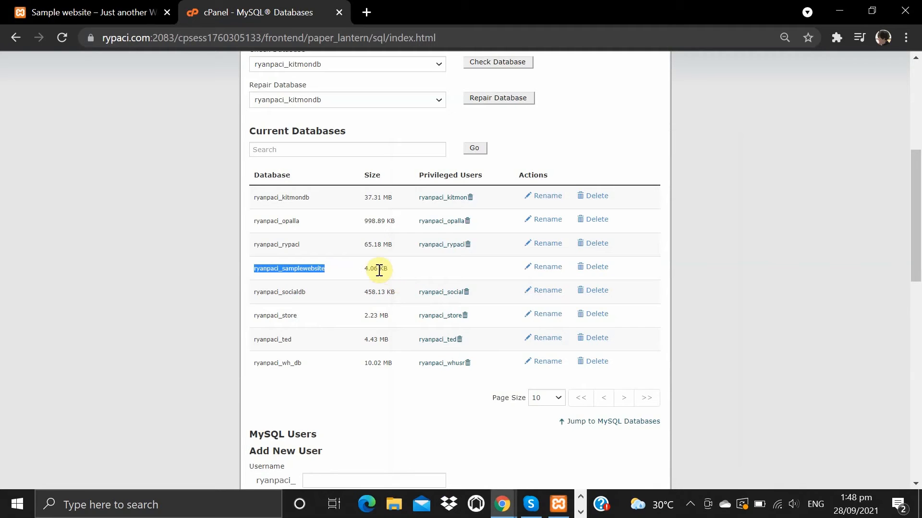
Enter samplwb as the new MySQL user's username
scroll(379, 270, "down", 4)
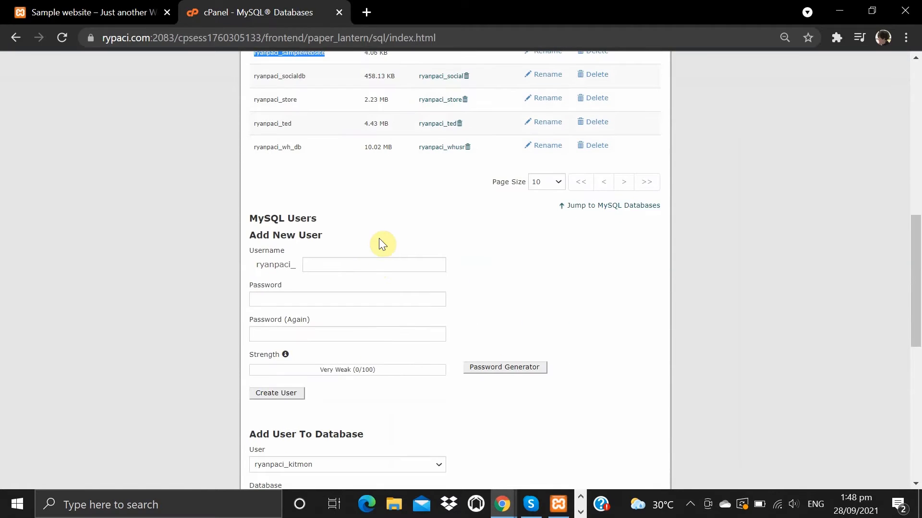
left_click(379, 235)
left_click(372, 264)
type("samp")
key("Down")
key("Return")
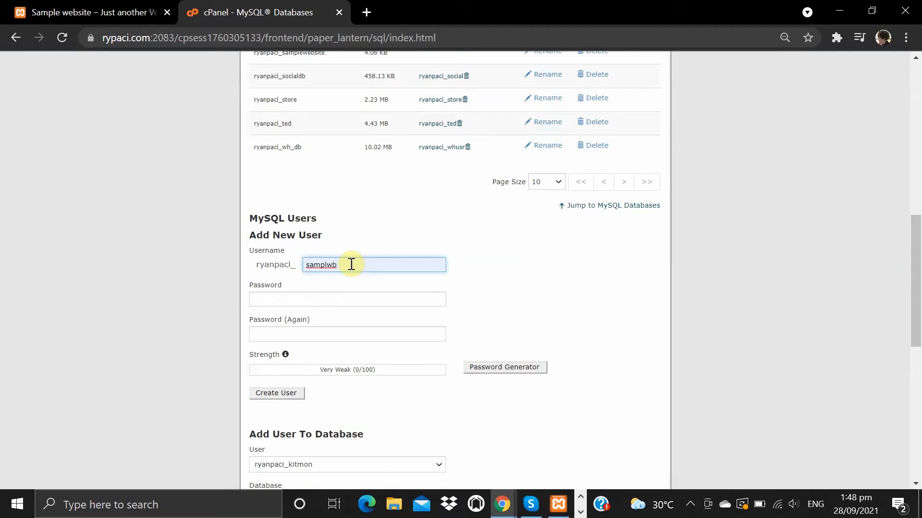
Paste a generated very strong password into both password fields and create the user
left_click(483, 365)
left_click_drag(426, 228, 330, 235)
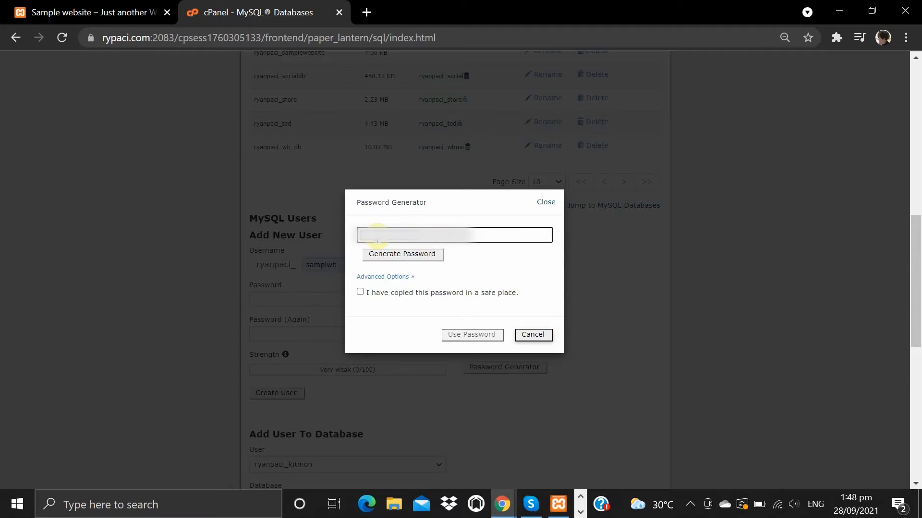
right_click(376, 237)
left_click(421, 292)
left_click(533, 333)
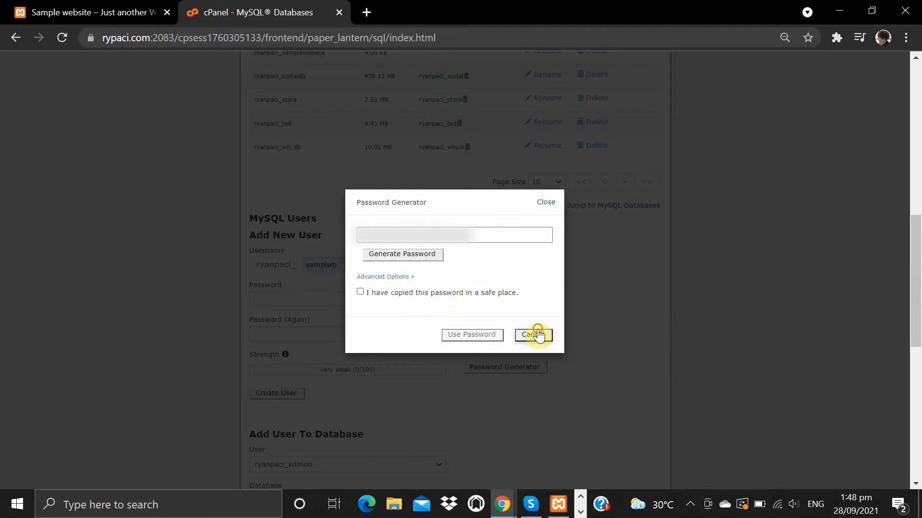
left_click(311, 300)
key("ctrl+v")
left_click(310, 328)
key("ctrl+v")
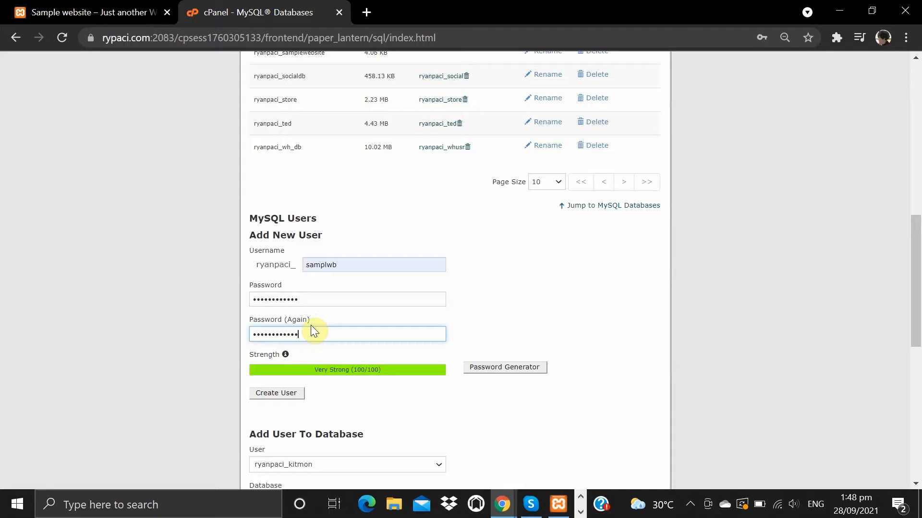
left_click(294, 396)
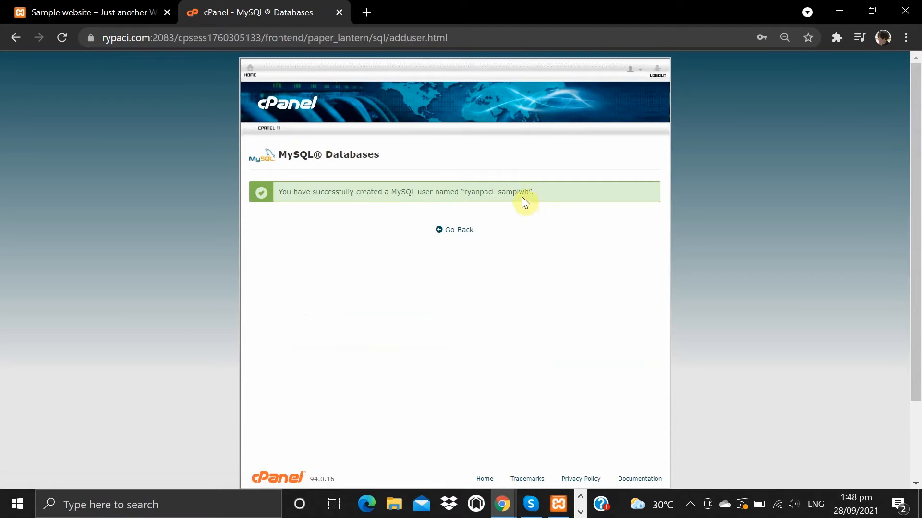
left_click(448, 230)
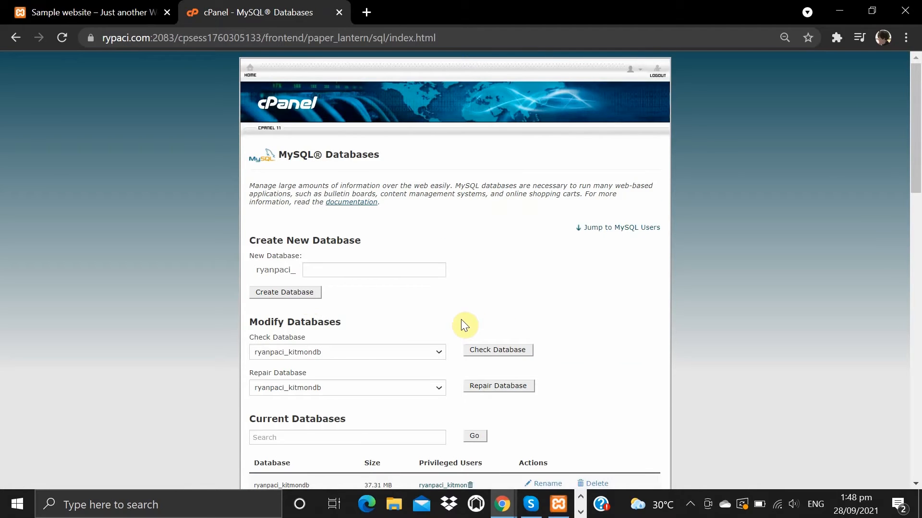
Add 'DB user:' and 'DB password:' lines in Notepad, pasting the generated password
scroll(433, 281, "down", 7)
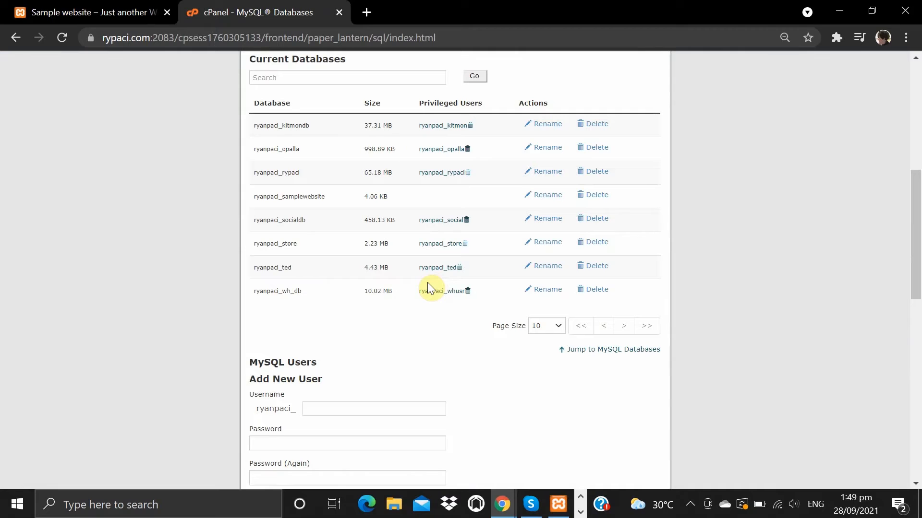
scroll(427, 287, "down", 10)
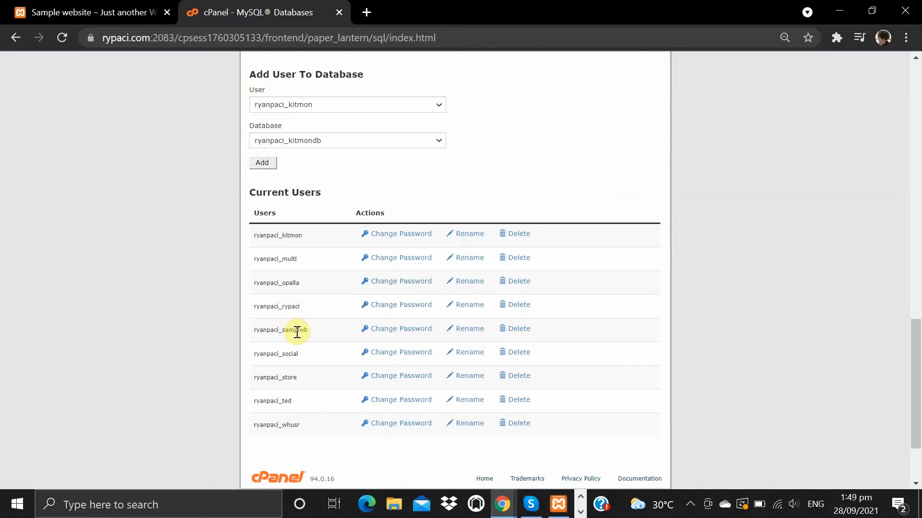
key("alt+Tab")
key("Return")
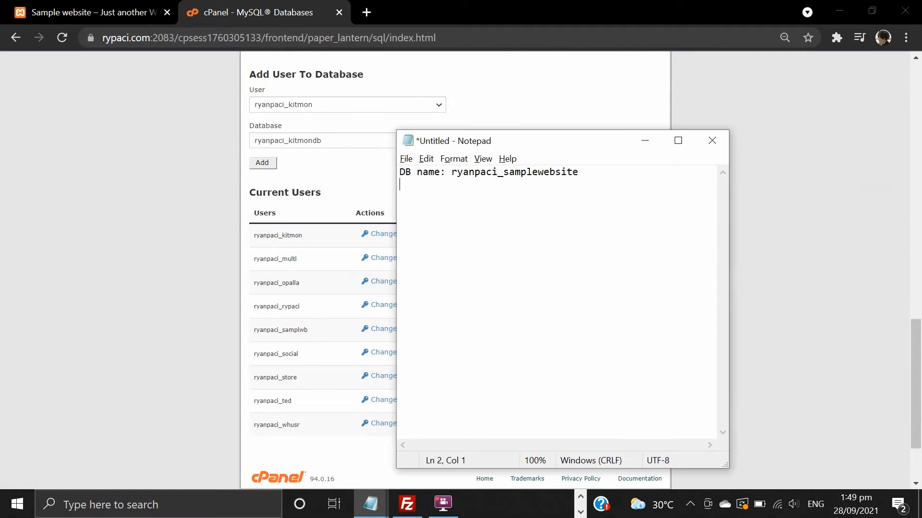
type("DB user:")
key("Return")
type("DB passwo")
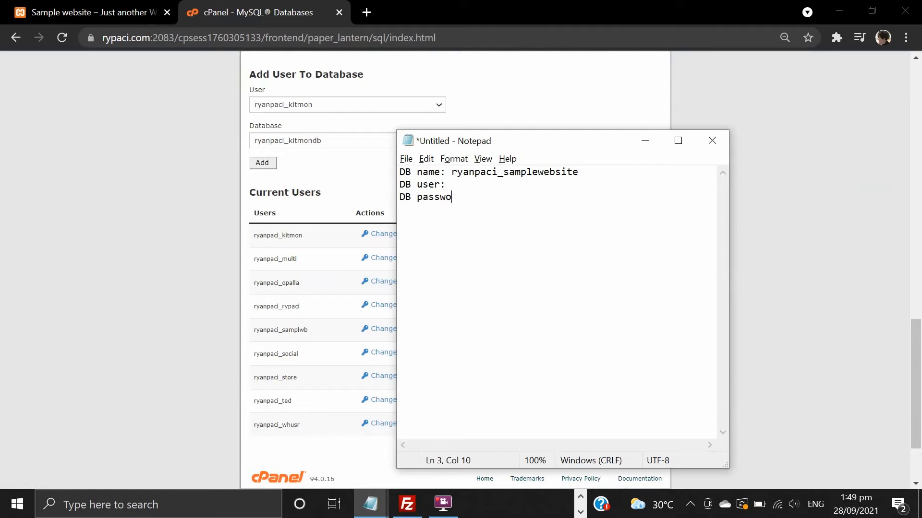
type("rd:")
key("ctrl+v")
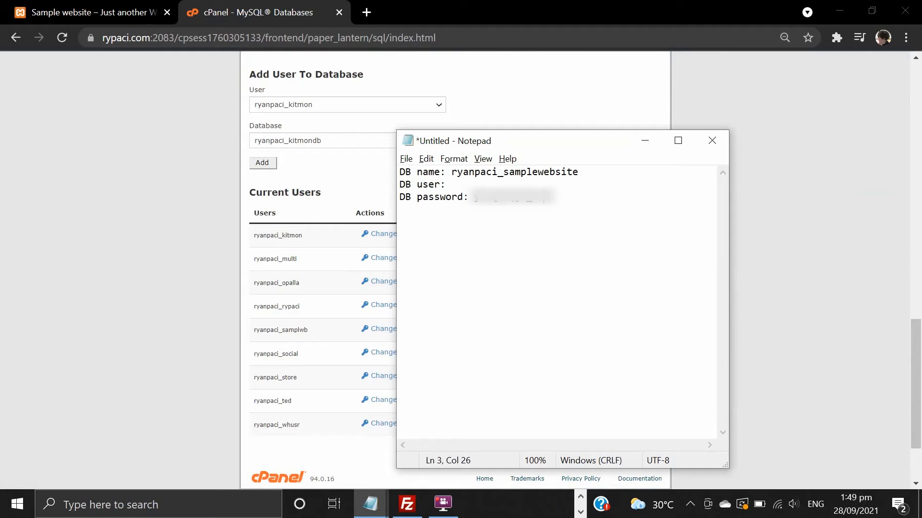
key("alt+Tab")
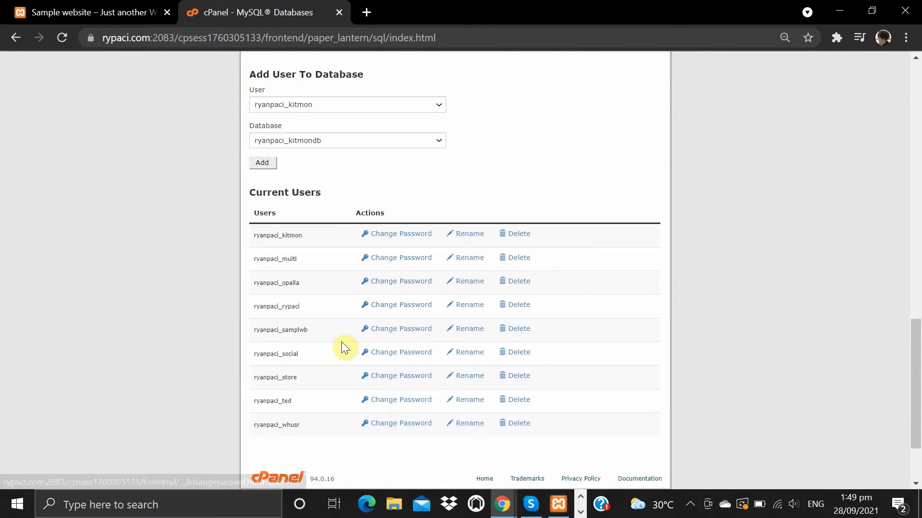
left_click_drag(315, 332, 255, 327)
right_click(272, 329)
left_click(281, 340)
key("alt+Tab")
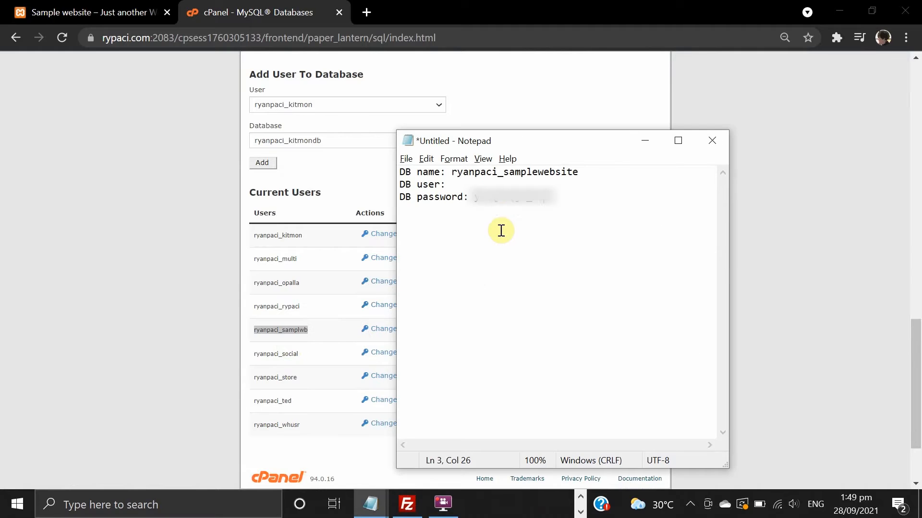
left_click(485, 184)
key("ctrl+v")
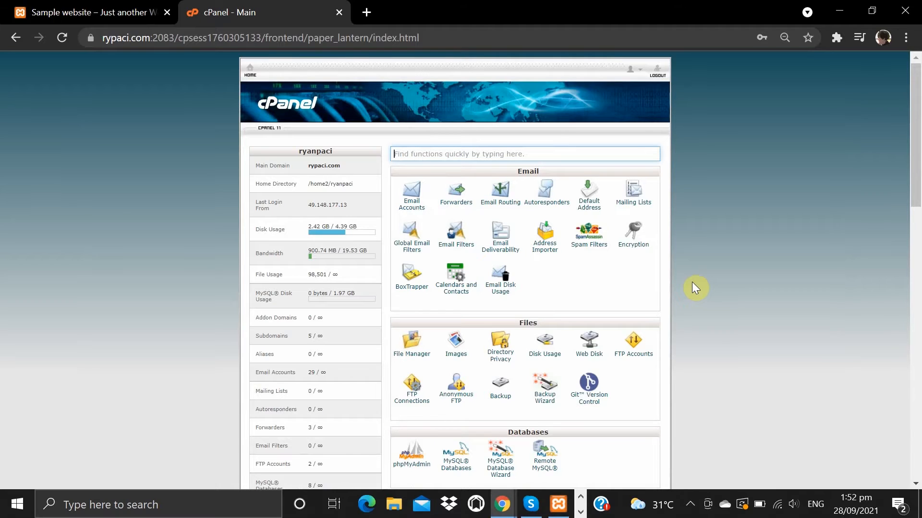
Start an FTP account with login samplewebsite and a generated password in both fields
left_click(641, 359)
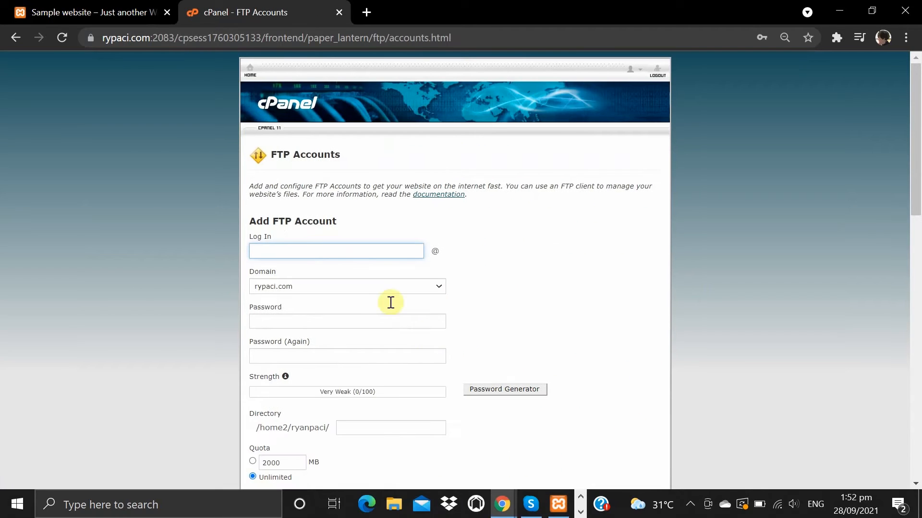
type("samplewebsite")
left_click(478, 389)
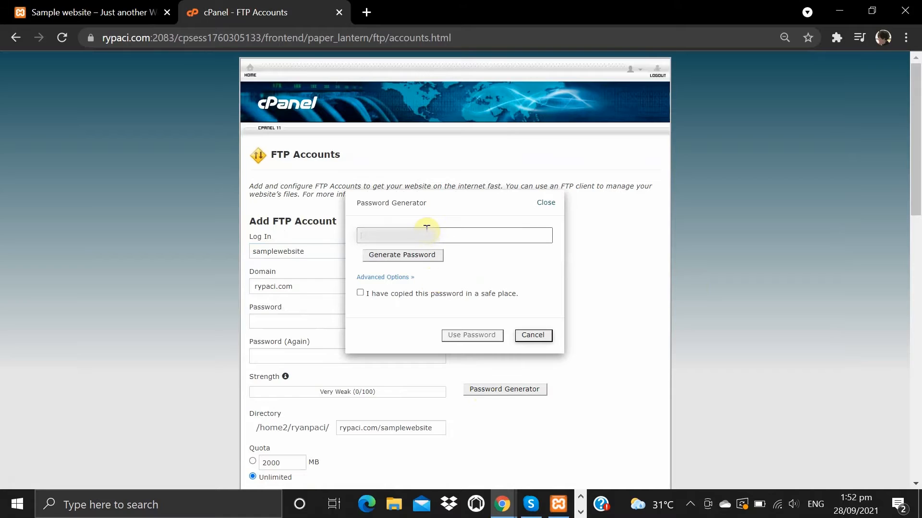
left_click_drag(416, 230, 362, 233)
right_click(364, 235)
left_click(393, 289)
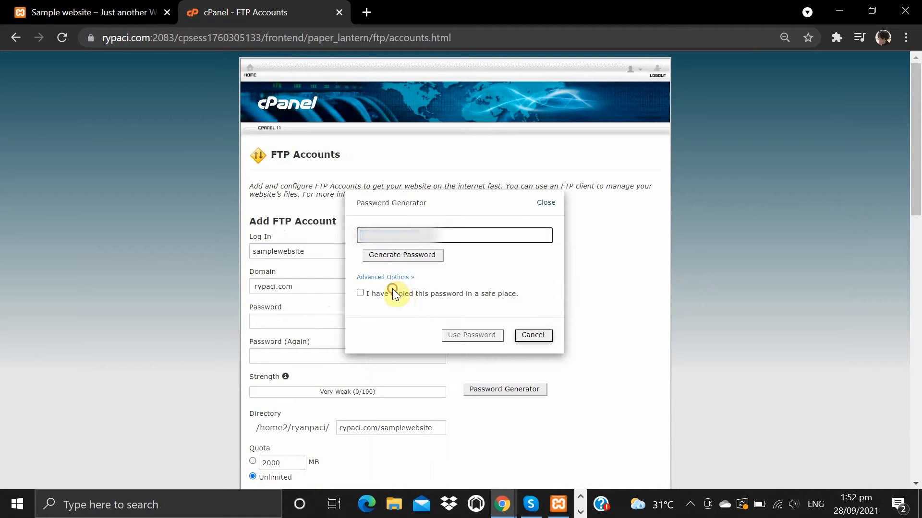
left_click(519, 337)
left_click(319, 322)
key("ctrl+v")
left_click(316, 353)
key("ctrl+v")
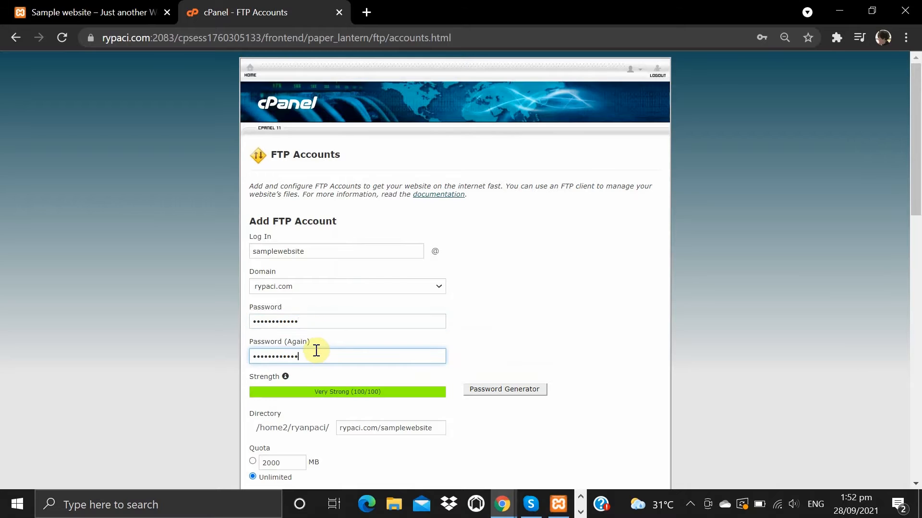
Set the FTP directory to public_html/samplewebsite and create the account
scroll(316, 350, "down", 2)
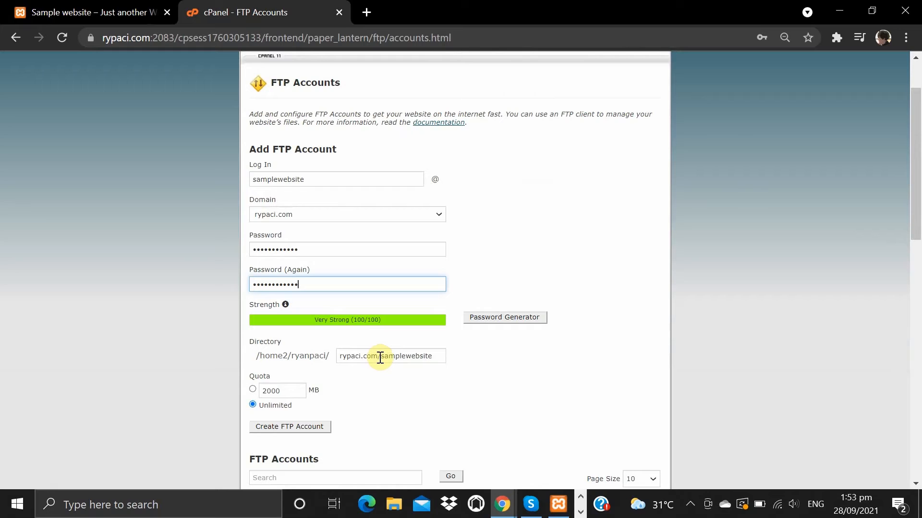
left_click(421, 356)
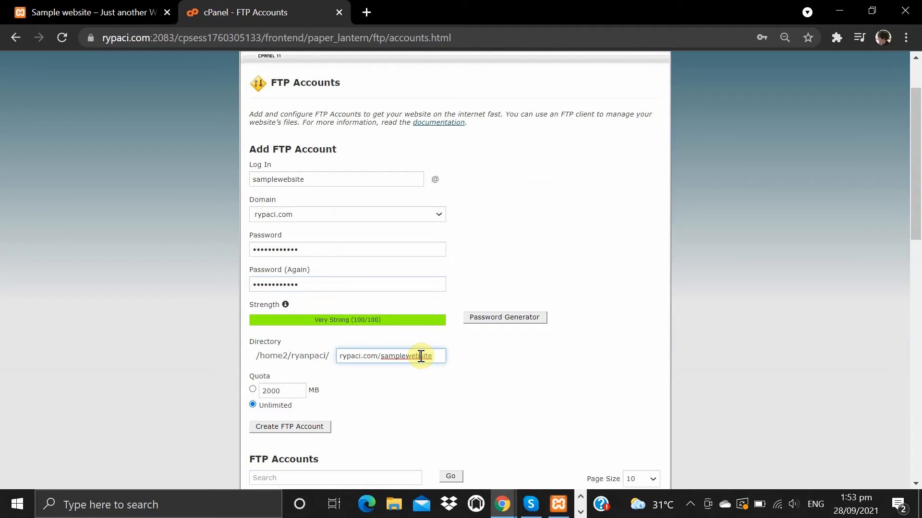
key("ctrl+a")
key("BackSpace")
left_click(411, 379)
type("/sa")
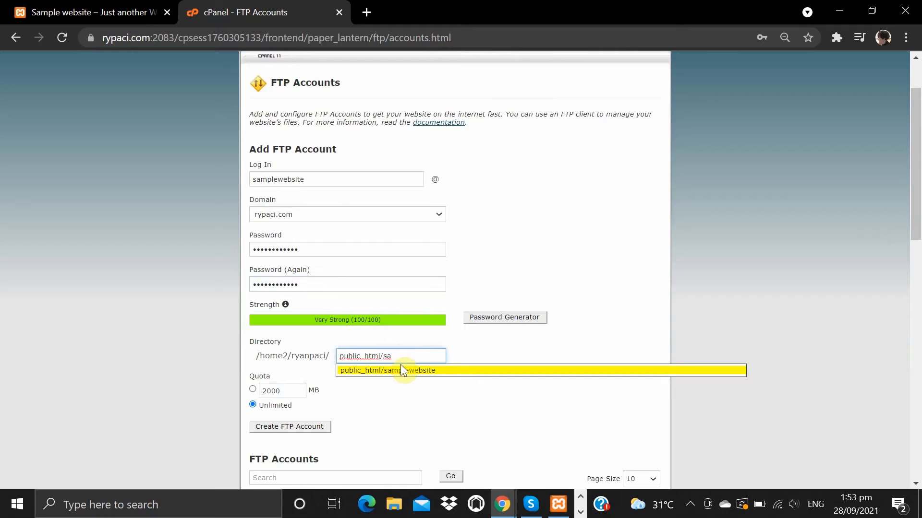
left_click(402, 369)
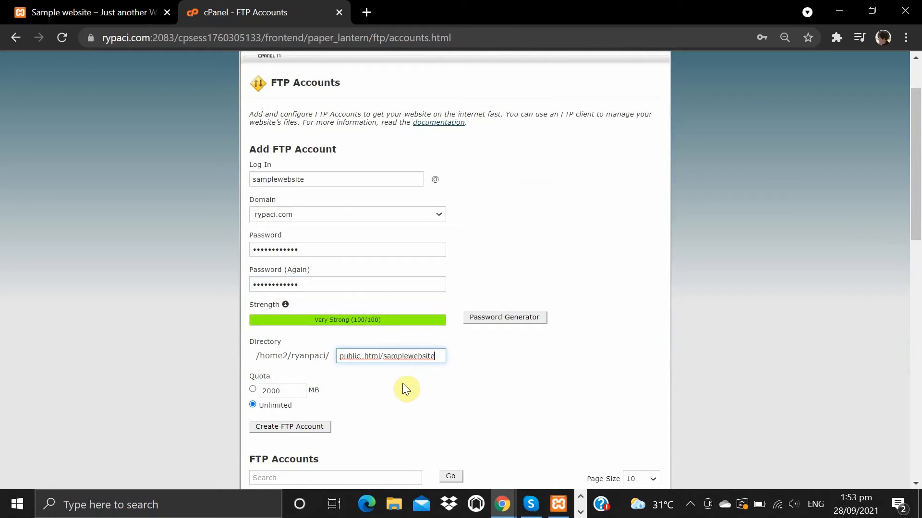
left_click(301, 426)
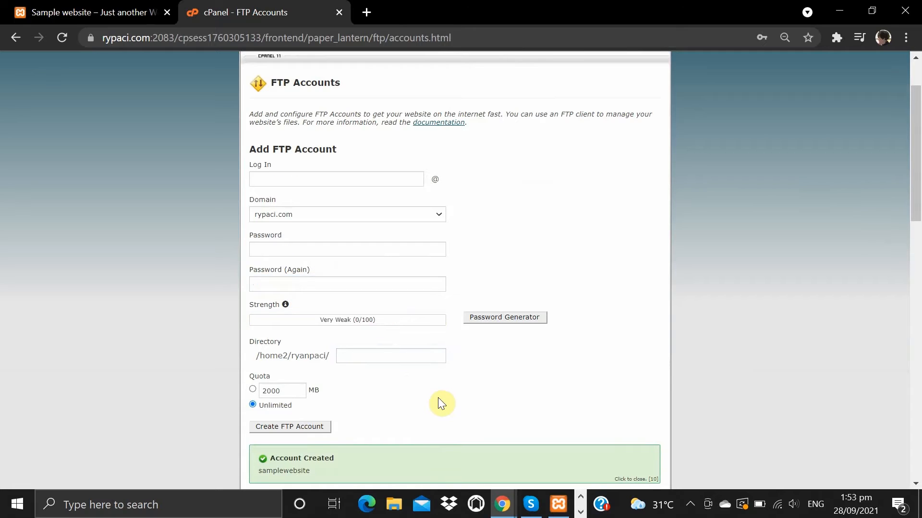
Show the samplewebsite FTP client settings and add an 'FTP account password:' line in Notepad
scroll(333, 444, "down", 3)
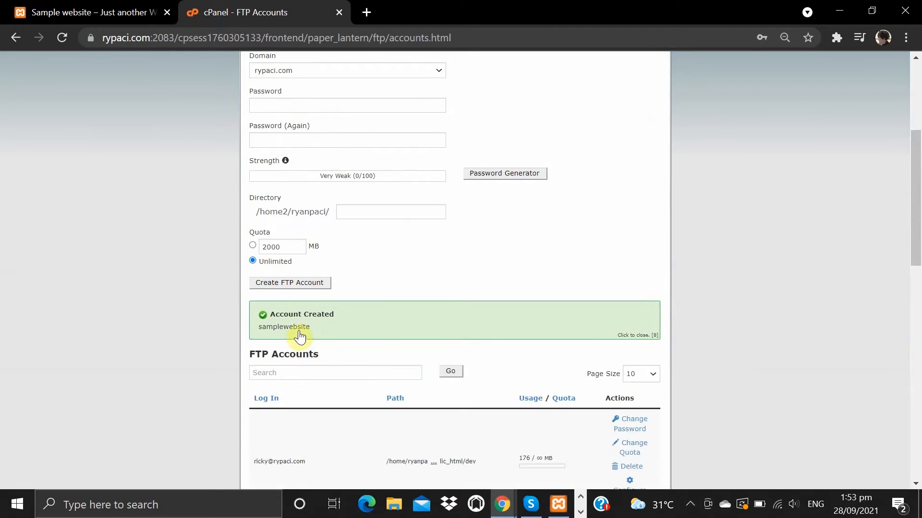
scroll(446, 295, "down", 6)
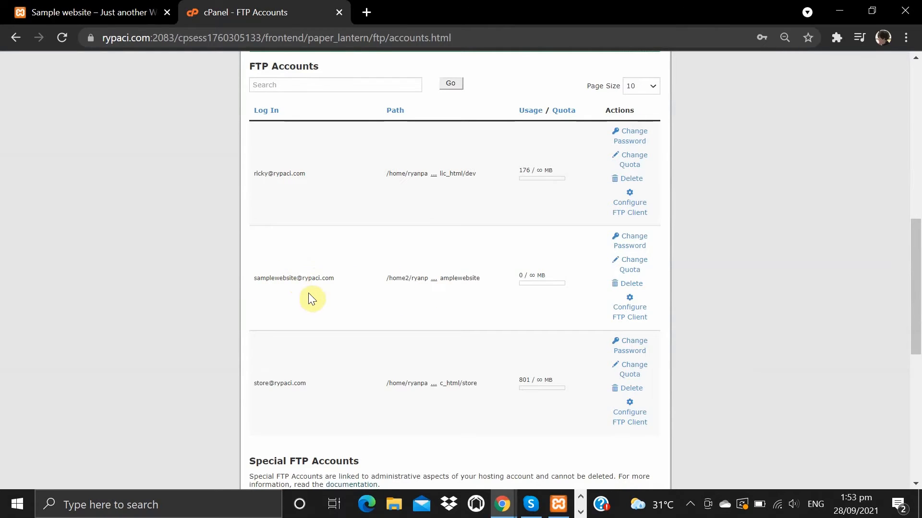
left_click(627, 312)
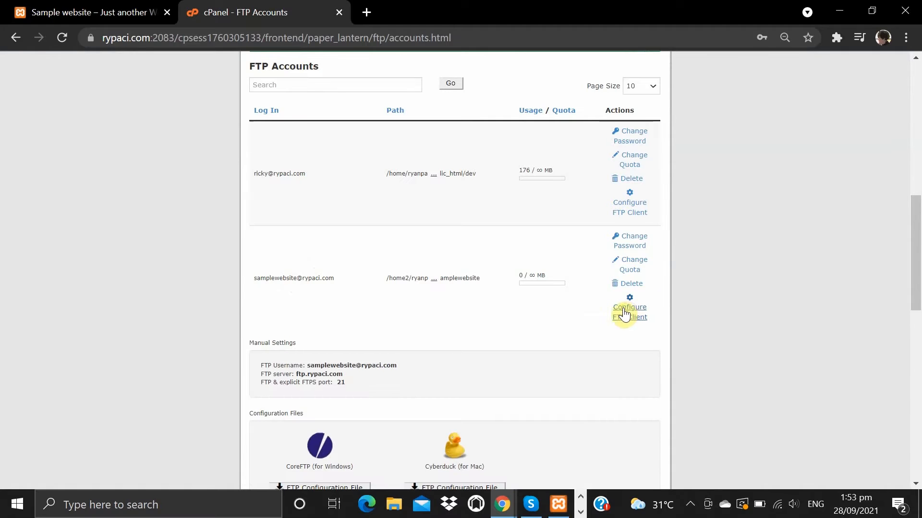
scroll(346, 376, "down", 1)
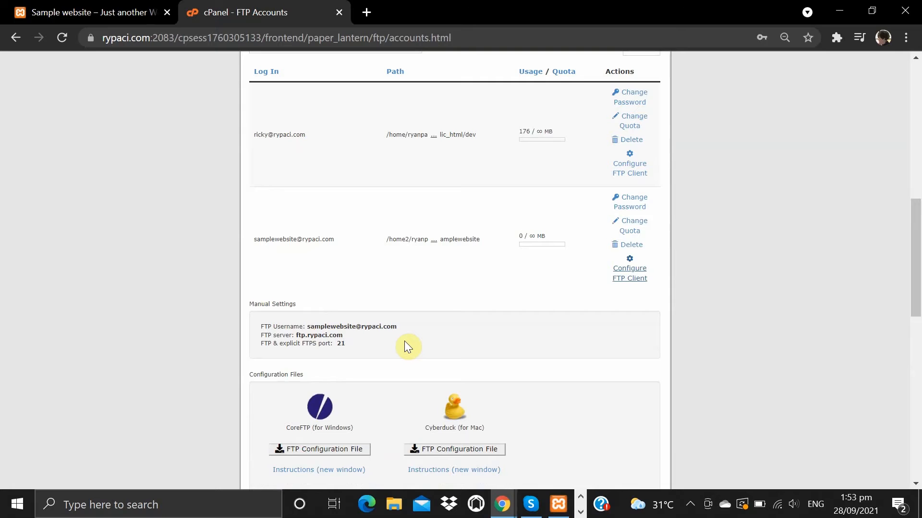
key("alt+Tab")
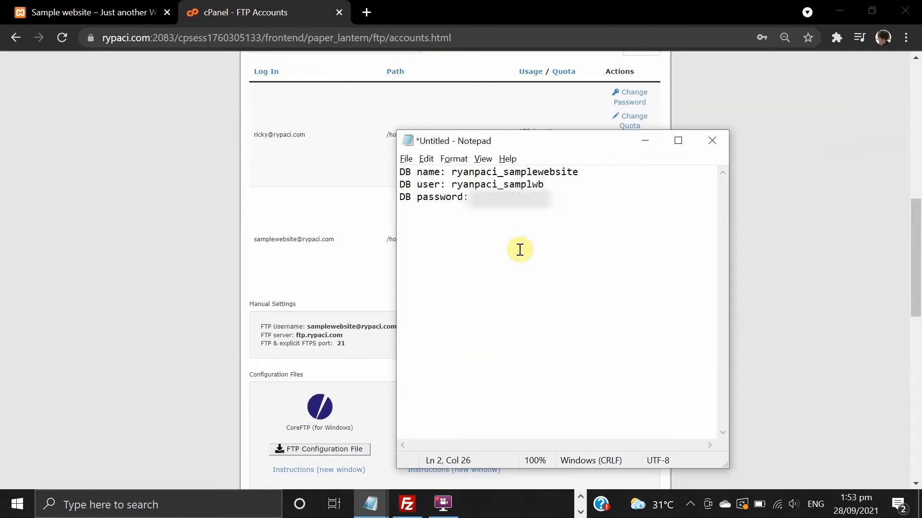
left_click(520, 249)
key("Return")
key("Return")
type("FTP account ")
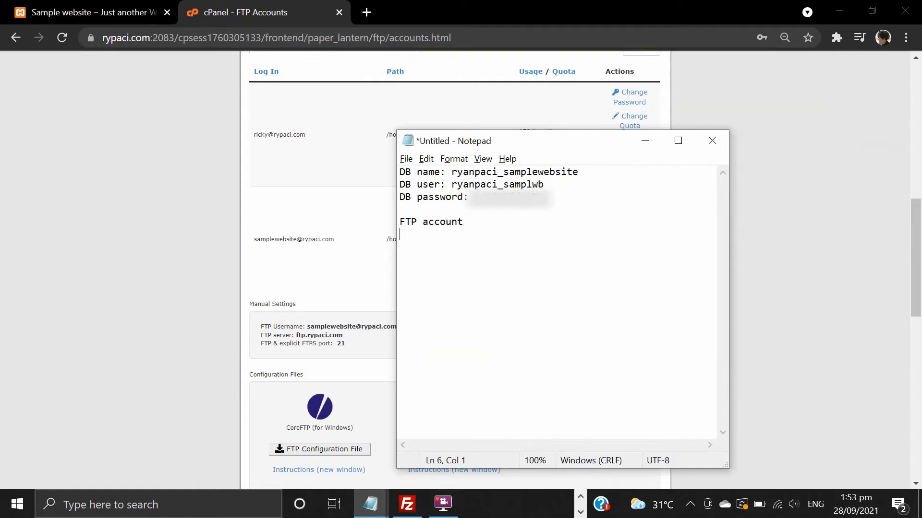
type("password:")
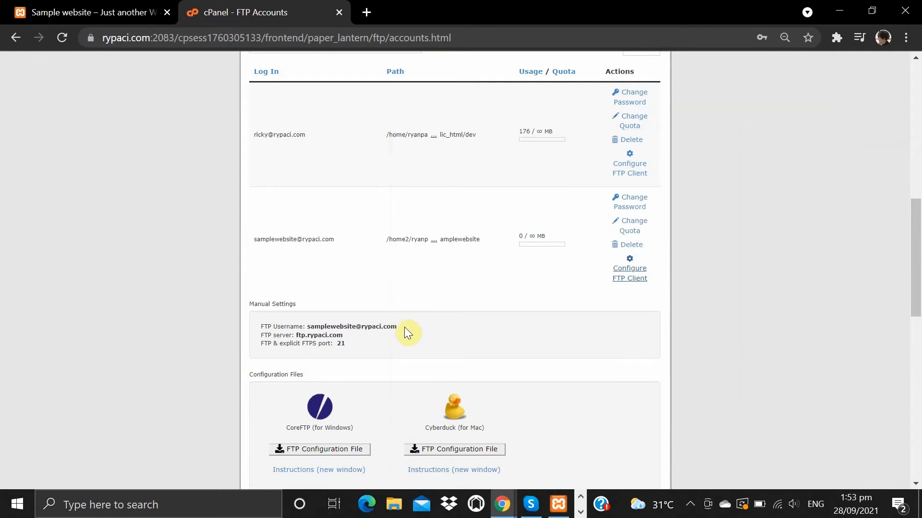
Copy the FTP username and ftp.rypaci.com server lines into the Notepad notes
left_click_drag(402, 328, 274, 328)
right_click(283, 328)
left_click(293, 342)
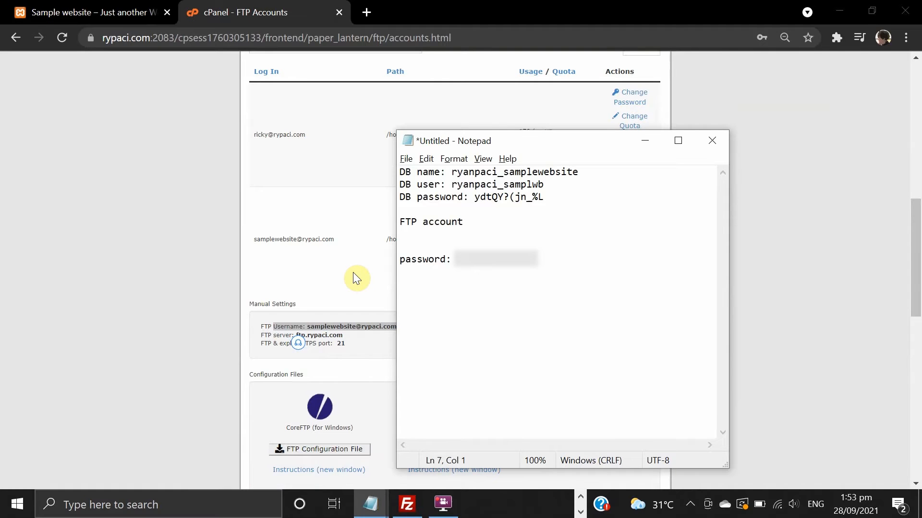
key("ctrl+v")
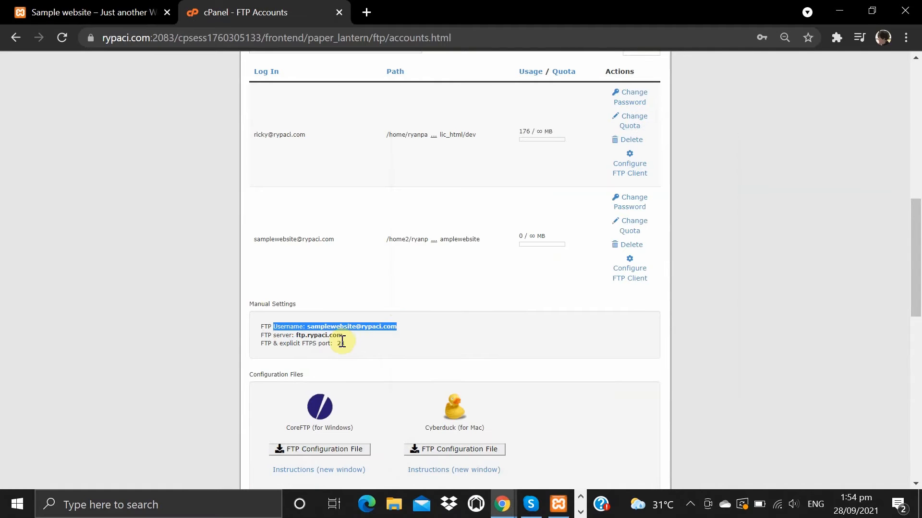
left_click_drag(344, 336, 274, 339)
right_click(274, 339)
left_click(299, 348)
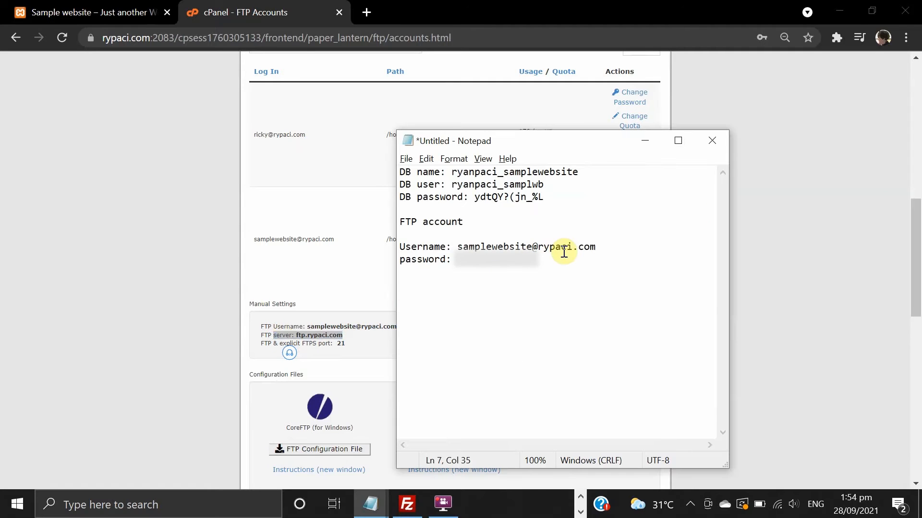
key("Return")
key("ctrl+v")
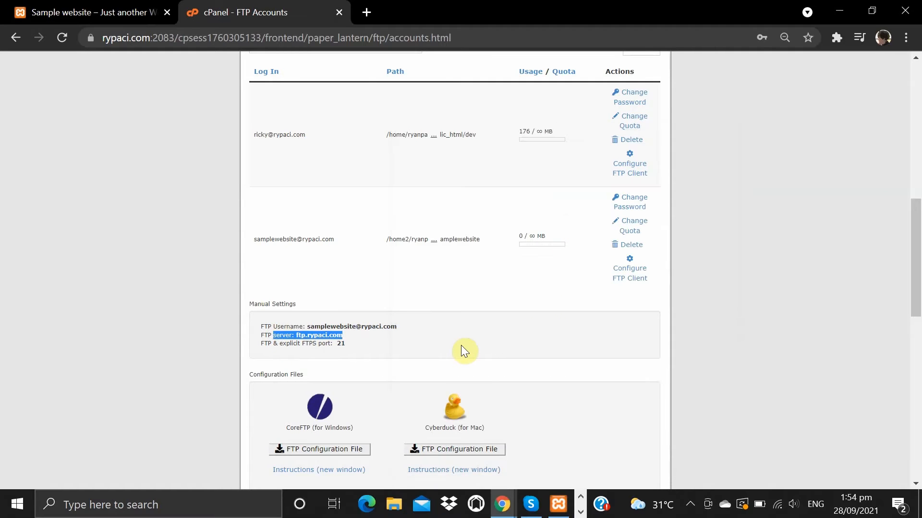
Copy the FTP port 21 line into the notes as well
left_click_drag(354, 347, 321, 345)
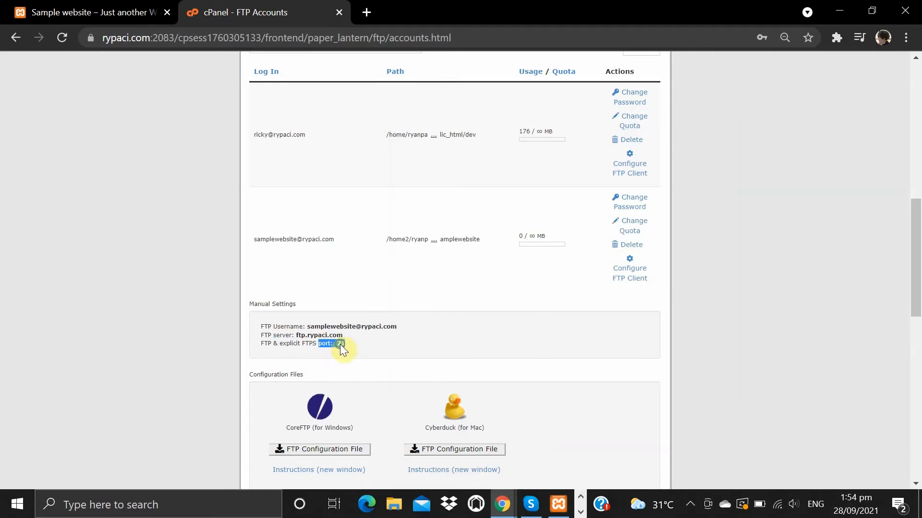
key("ctrl+c")
key("alt+Tab")
key("Return")
key("ctrl+v")
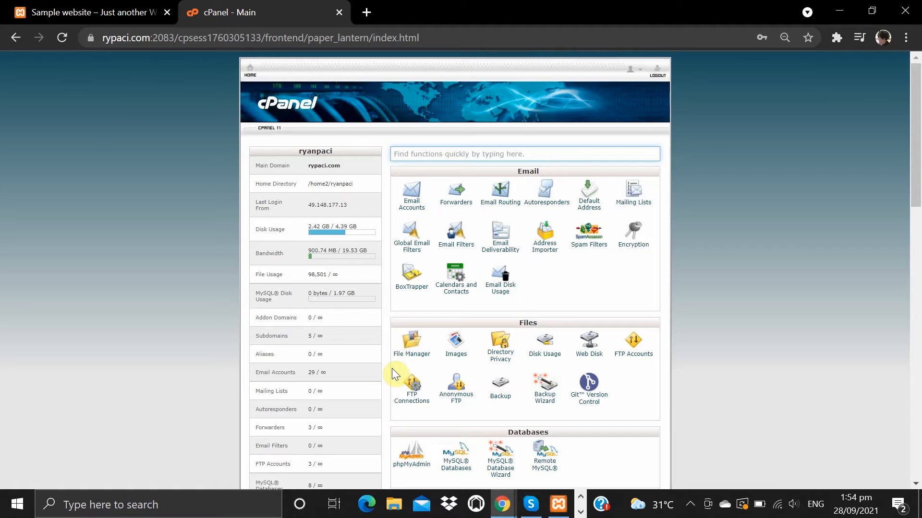
key("alt+Tab")
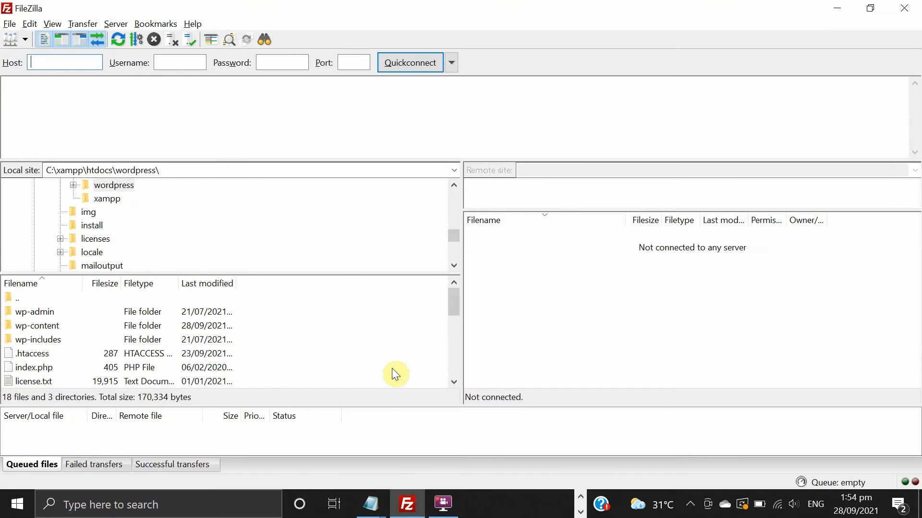
Add a new Site Manager entry named 'samplewebsite'
left_click(10, 23)
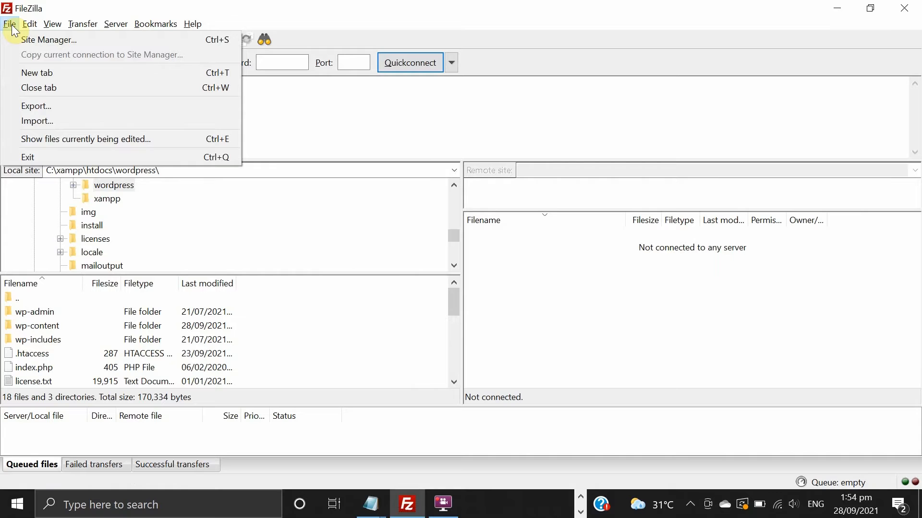
left_click(19, 39)
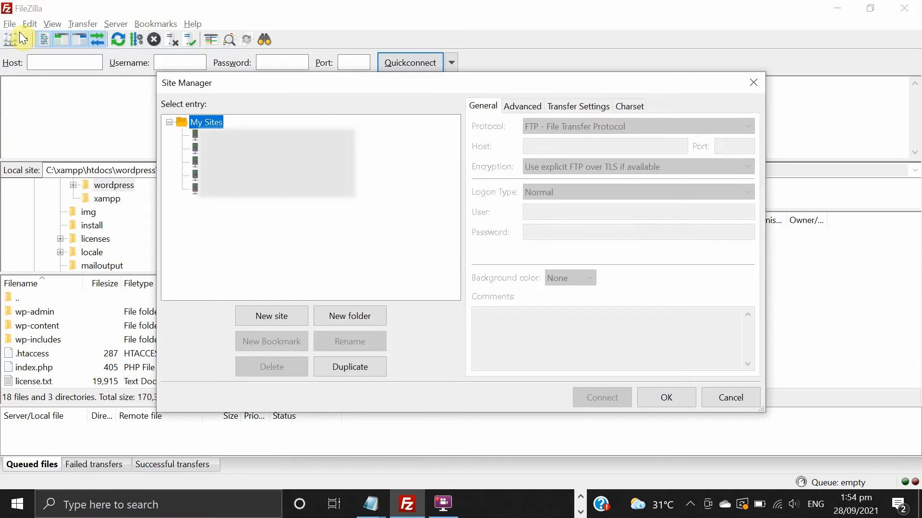
left_click(276, 316)
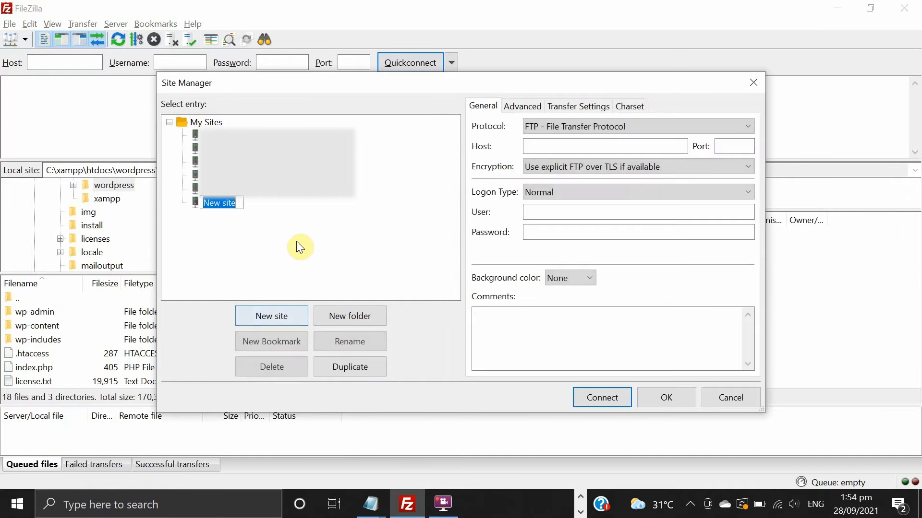
type("sampl")
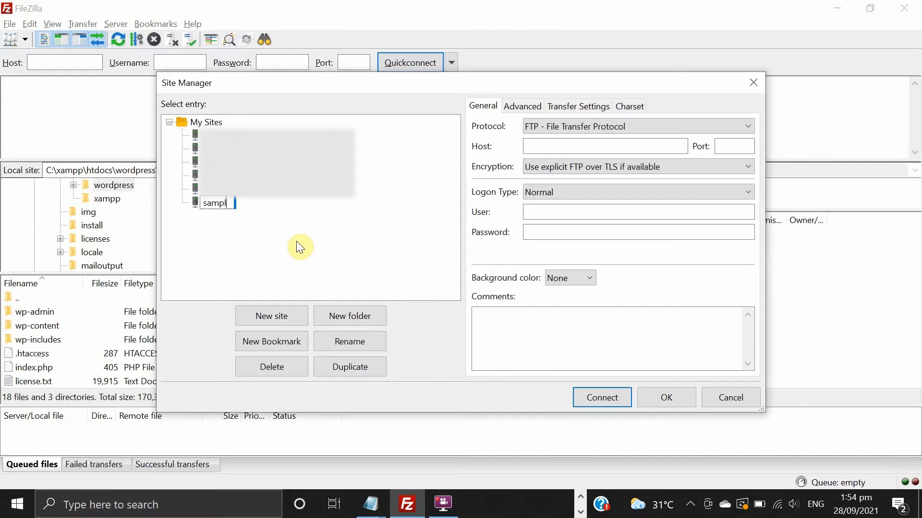
type("ewebsite")
key("alt+Tab")
key("Tab")
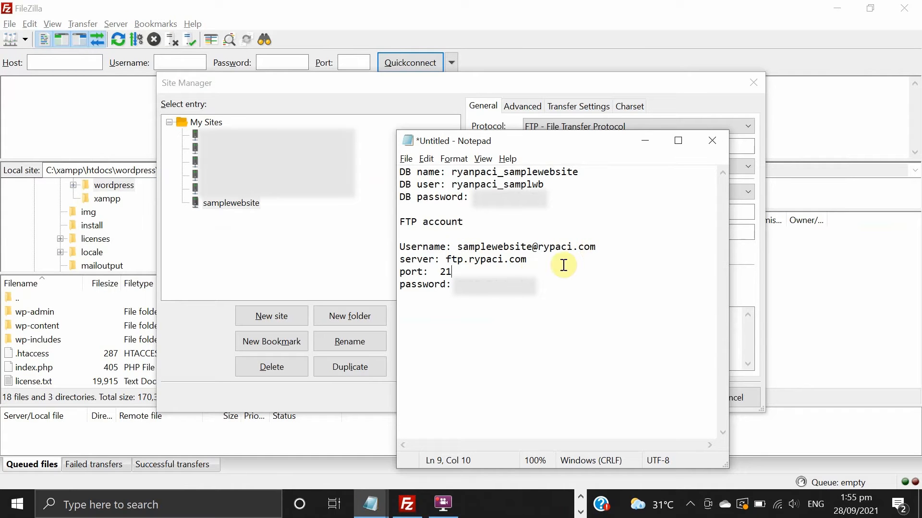
Fill in host ftp.rypaci.com and port 21 from the notes
left_click_drag(527, 259, 445, 259)
right_click(469, 261)
left_click(492, 300)
key("alt+Tab")
left_click(574, 147)
key("ctrl+v")
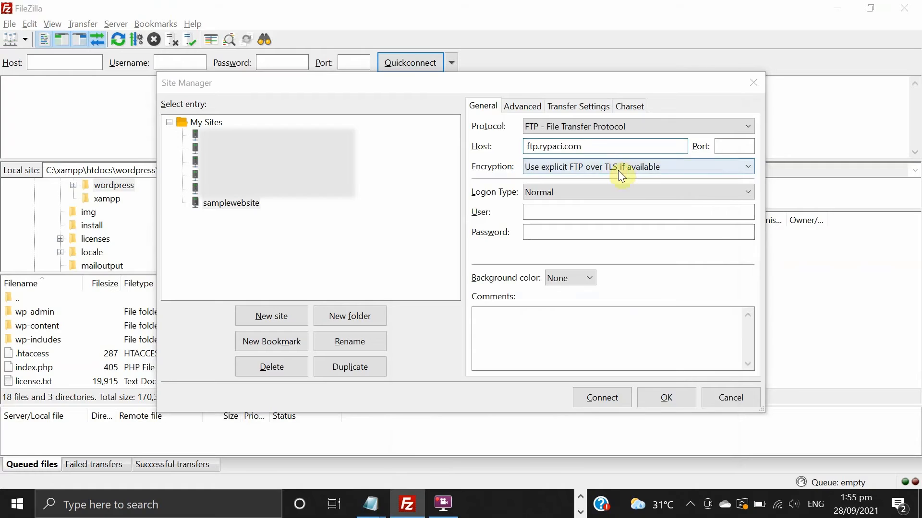
key("alt+Tab")
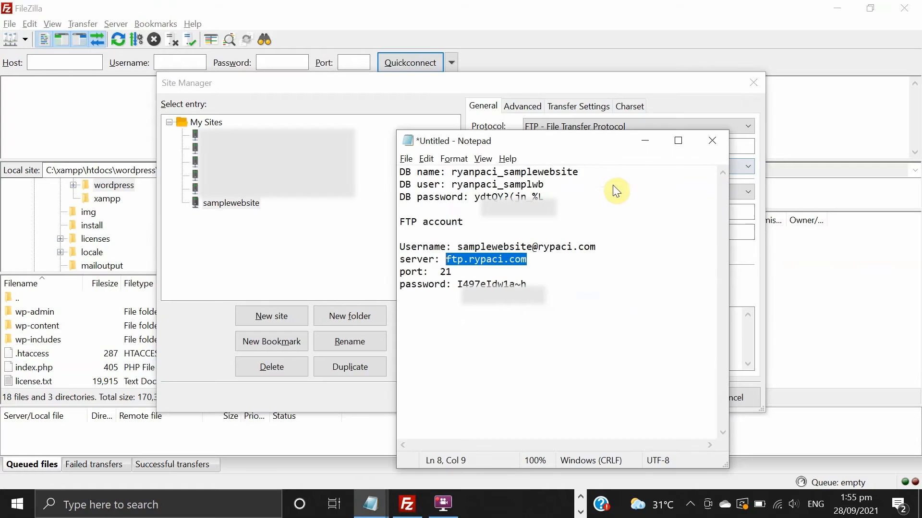
double_click(450, 272)
key("alt+Tab")
left_click(719, 147)
key("ctrl+v")
Fill in the FTP username and password from the notes as the site login
key("alt+Tab")
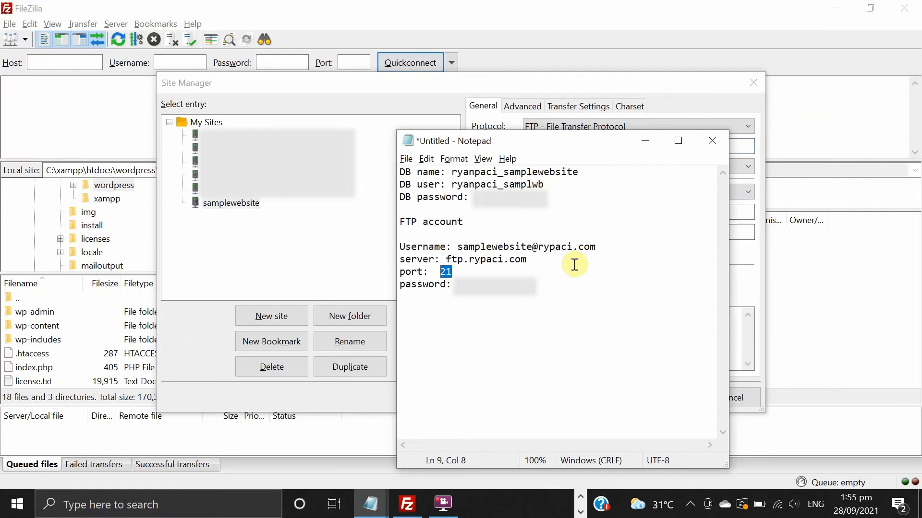
left_click_drag(596, 247, 456, 246)
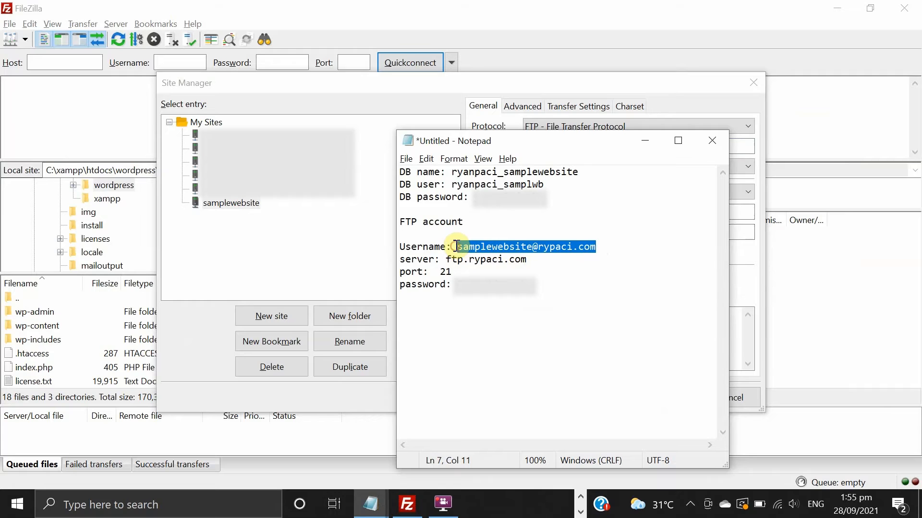
key("alt+Tab")
left_click(544, 217)
key("ctrl+v")
key("alt+Tab")
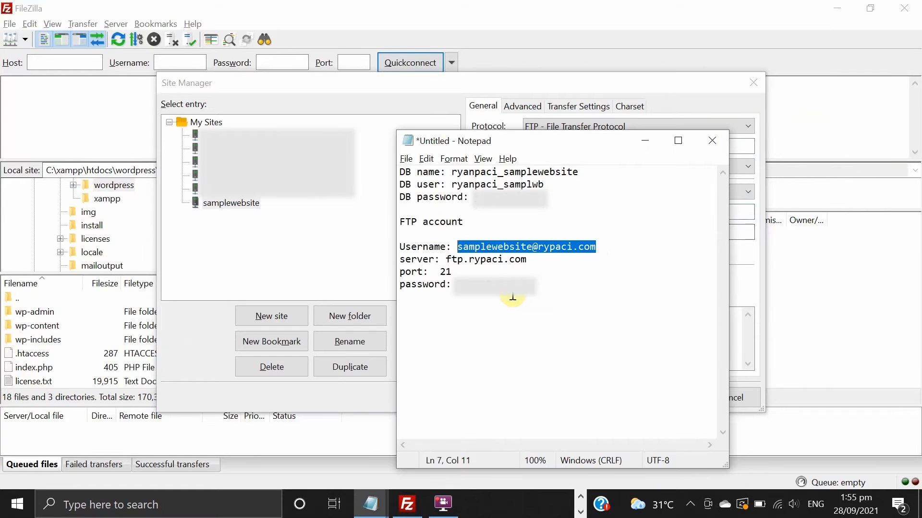
left_click_drag(526, 279, 463, 277)
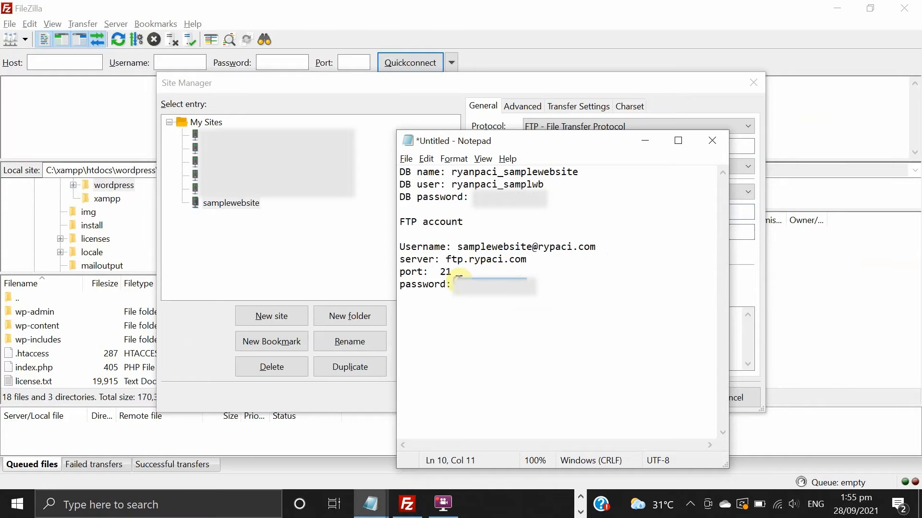
key("alt+Tab")
left_click(571, 229)
key("ctrl+v")
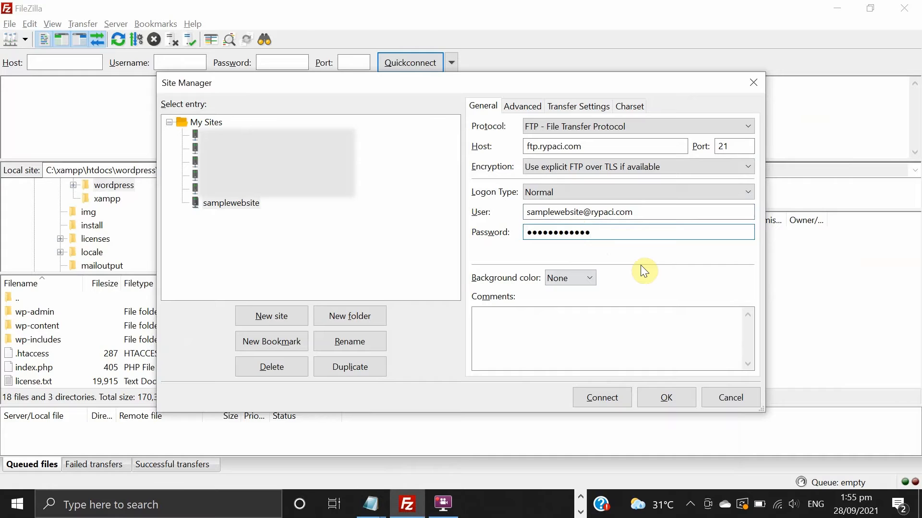
Set encryption to plain FTP and connect, accepting the insecure connection warning
left_click(636, 168)
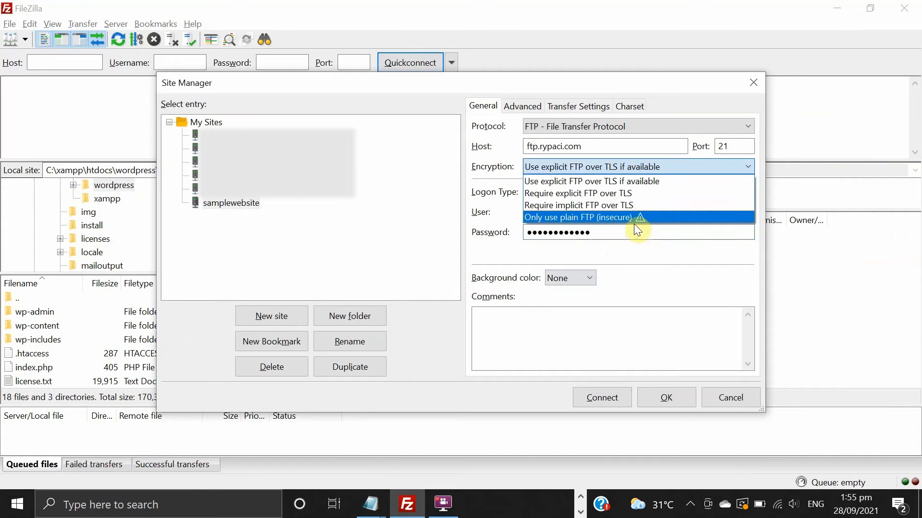
left_click(632, 214)
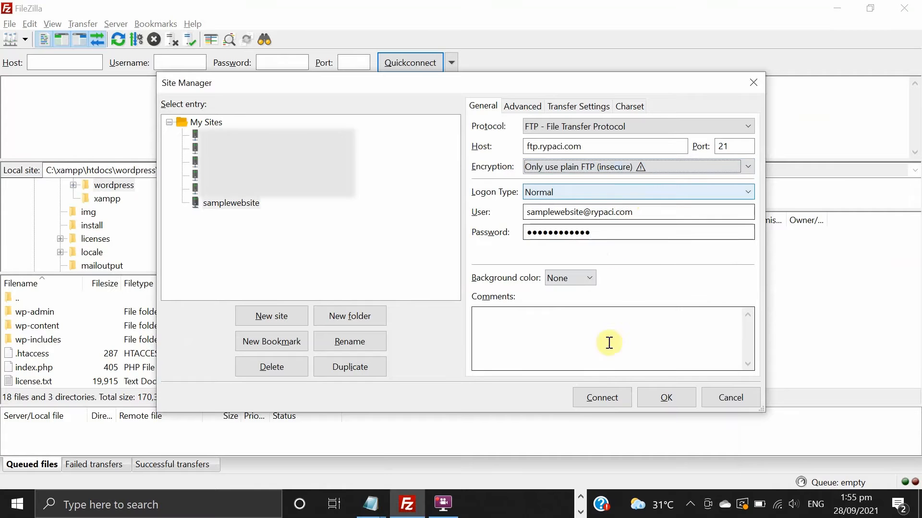
left_click(595, 394)
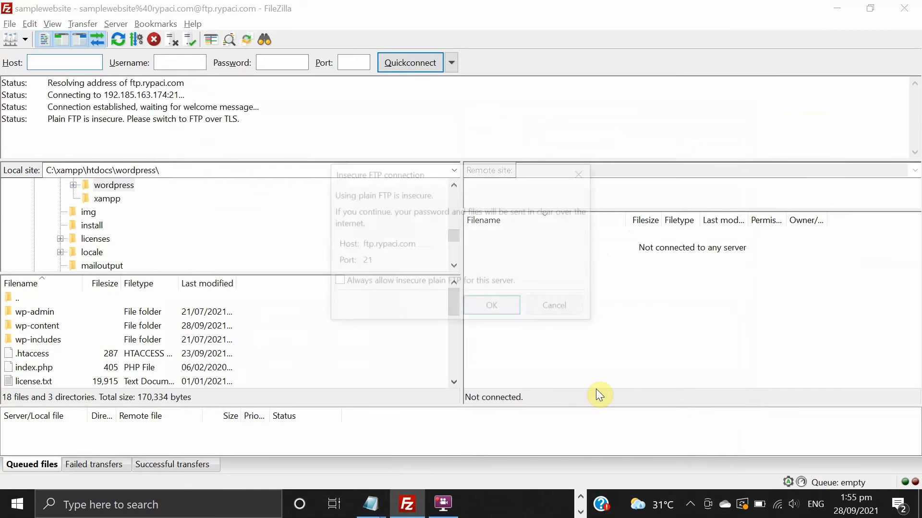
left_click(494, 310)
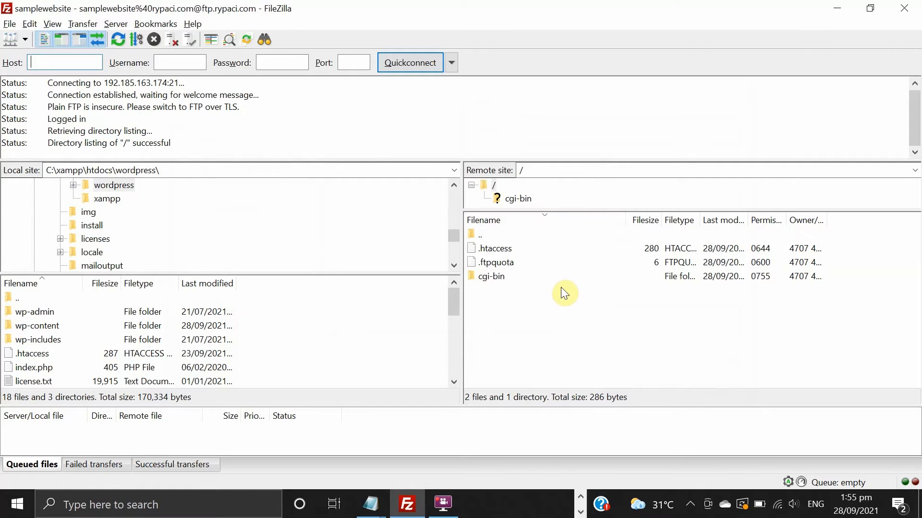
left_click(580, 512)
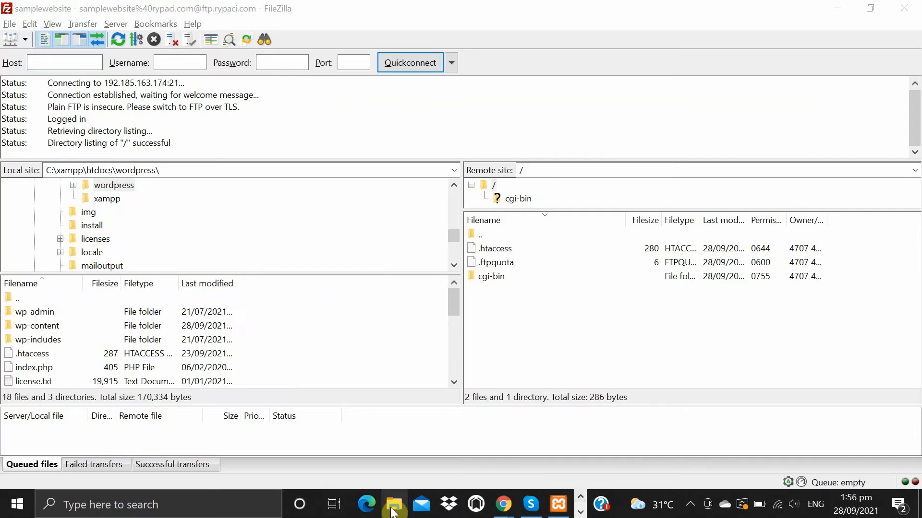
left_click(393, 509)
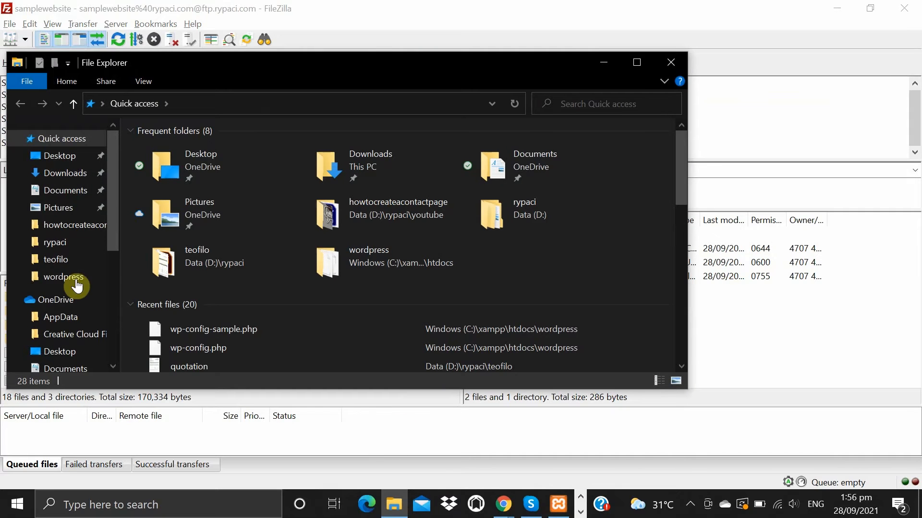
Browse to the C:\xampp\htdocs\wordpress folder
scroll(78, 288, "down", 1)
left_click(79, 346)
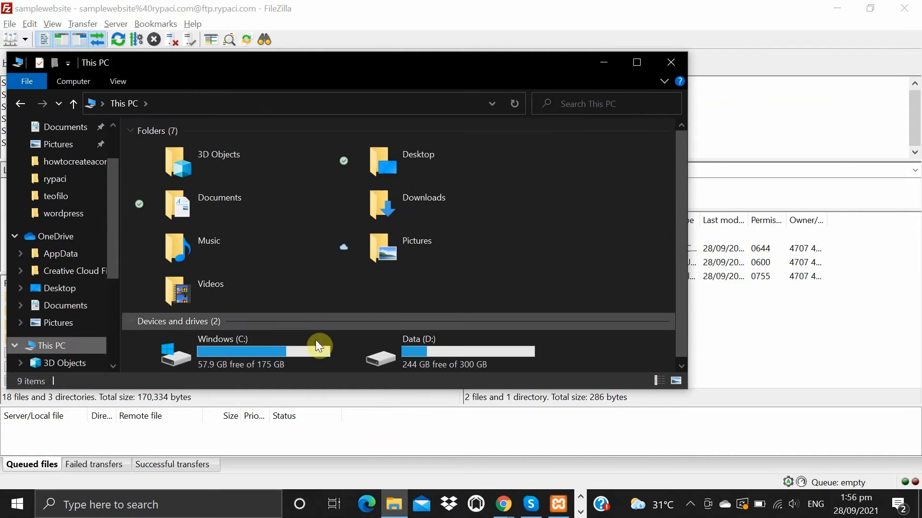
double_click(251, 354)
double_click(218, 289)
double_click(188, 225)
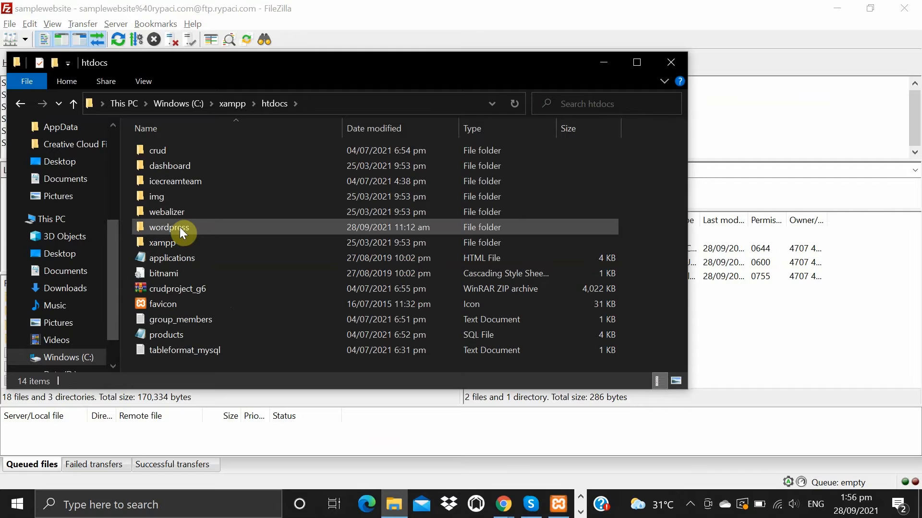
double_click(180, 227)
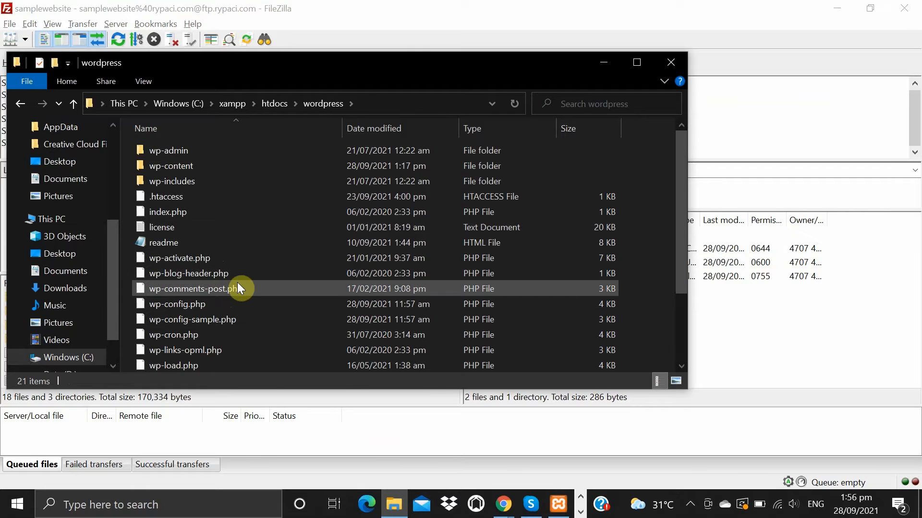
Archive all files in the folder as a ZIP named wordpress.zip, then close Explorer
left_click(237, 288)
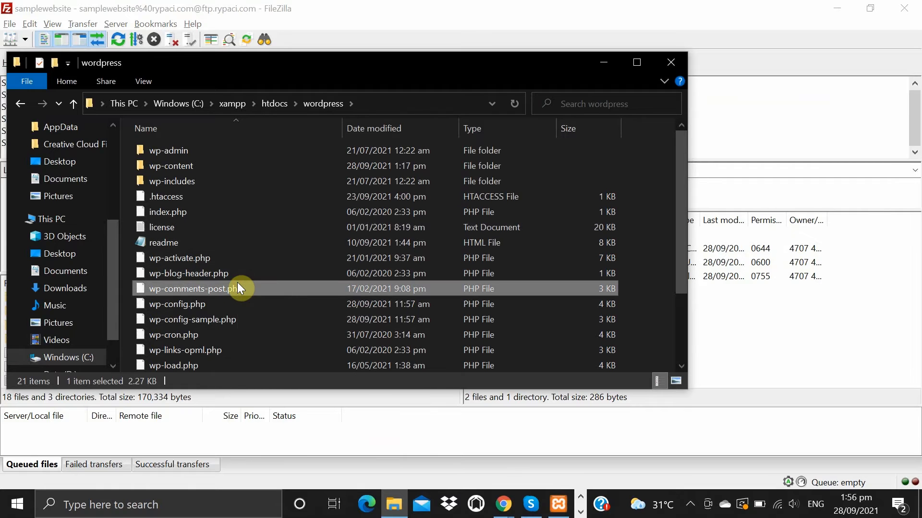
key("ctrl+a")
right_click(238, 283)
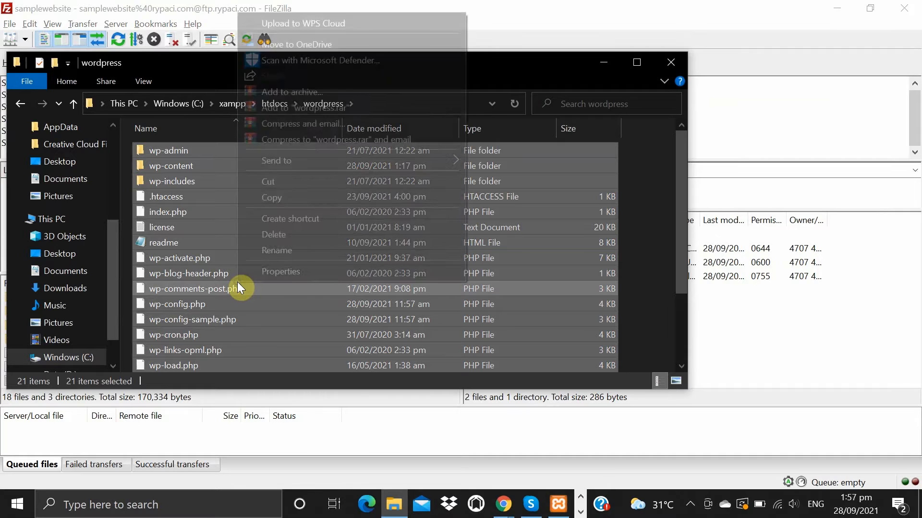
left_click(273, 93)
left_click(403, 233)
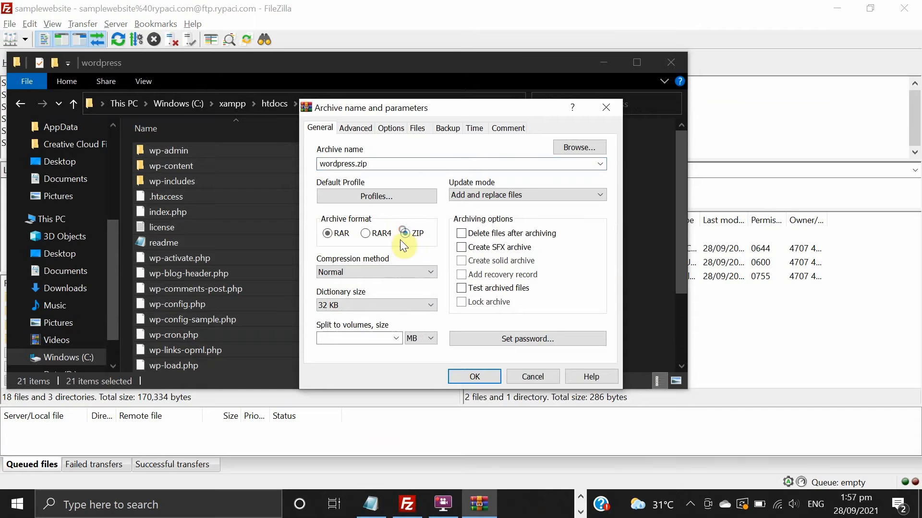
left_click(475, 381)
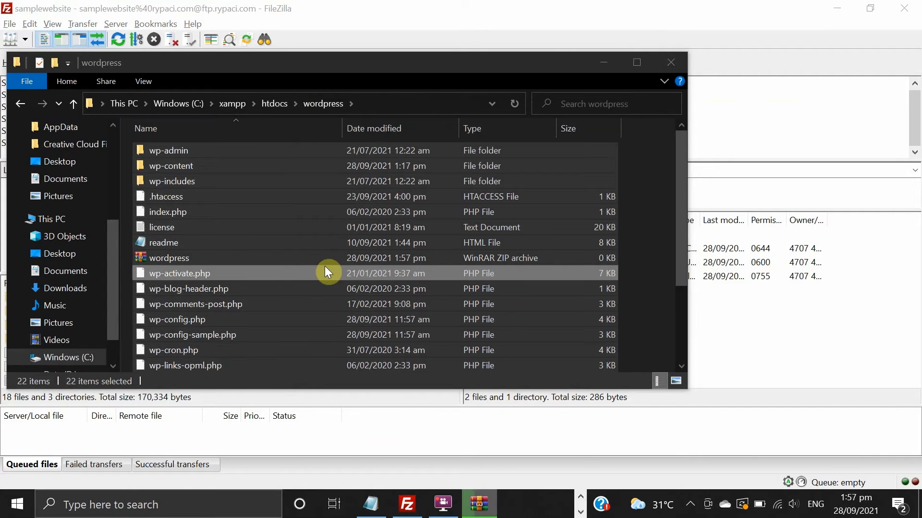
left_click(473, 434)
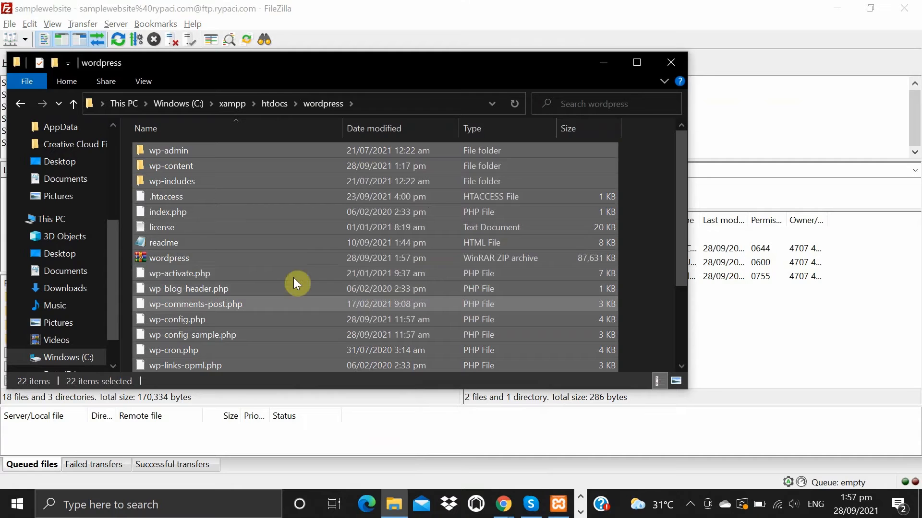
left_click(309, 321)
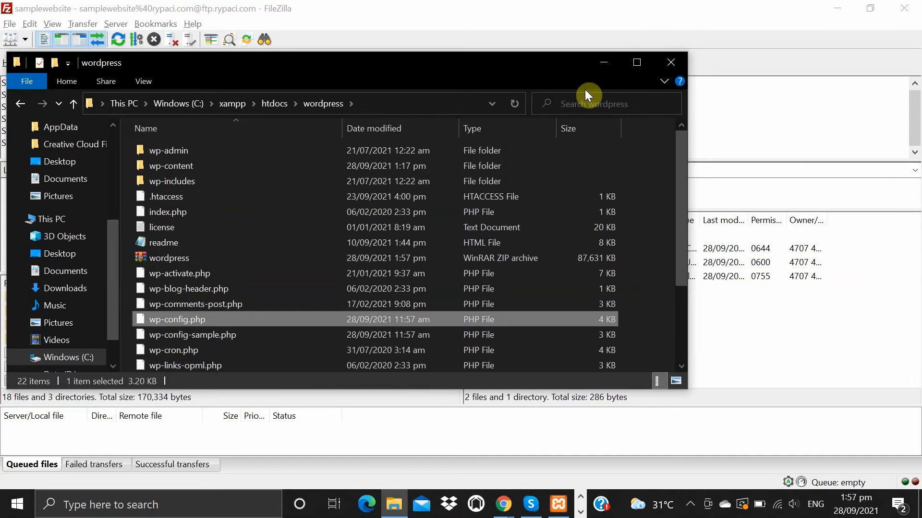
left_click(674, 60)
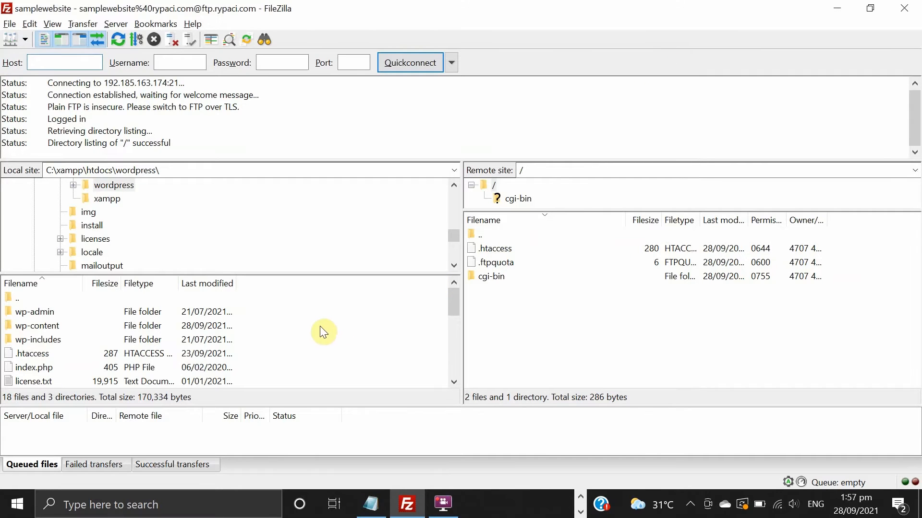
Upload wordpress.zip from the refreshed local wordpress folder to the server root
scroll(107, 226, "down", 2)
scroll(110, 226, "up", 4)
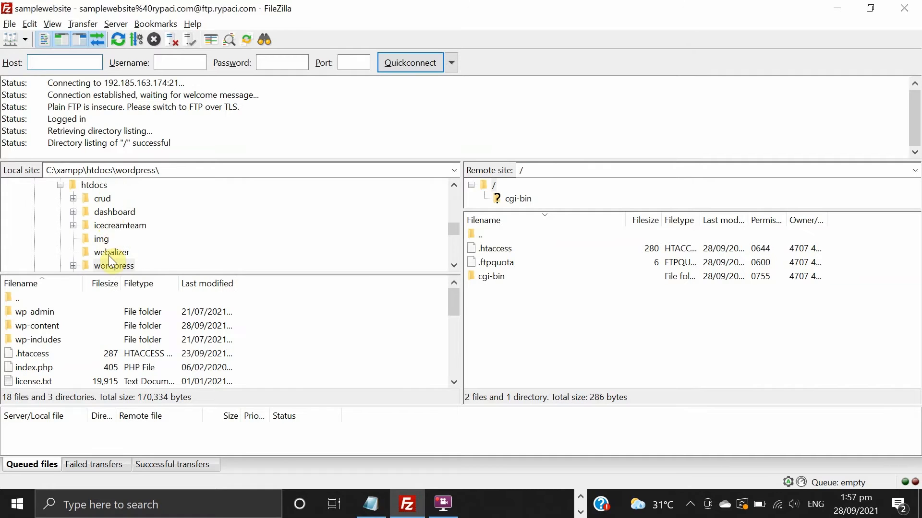
scroll(110, 254, "down", 1)
left_click(108, 239)
left_click(110, 225)
scroll(94, 334, "down", 2)
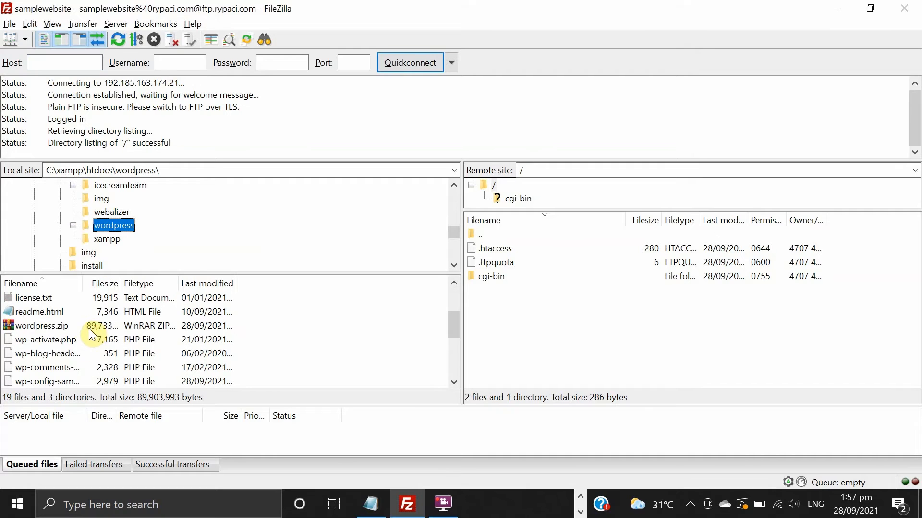
left_click(59, 327)
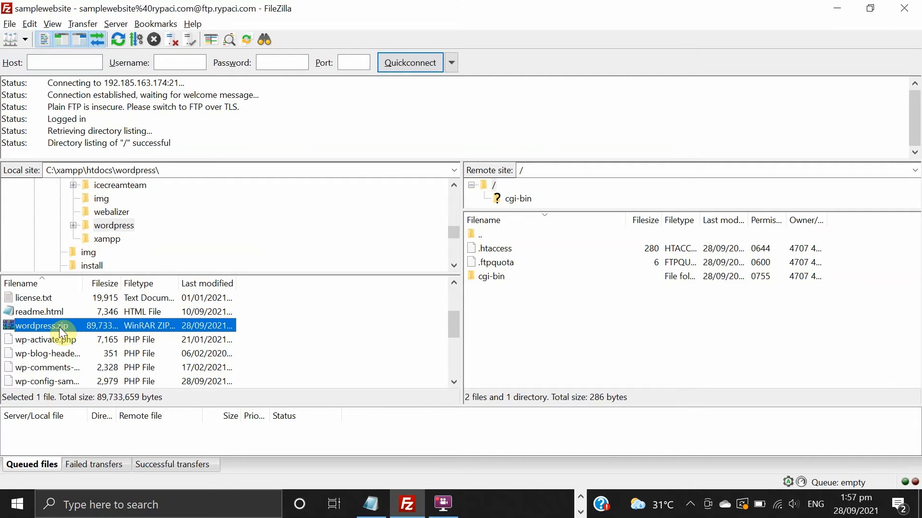
right_click(59, 326)
left_click(92, 338)
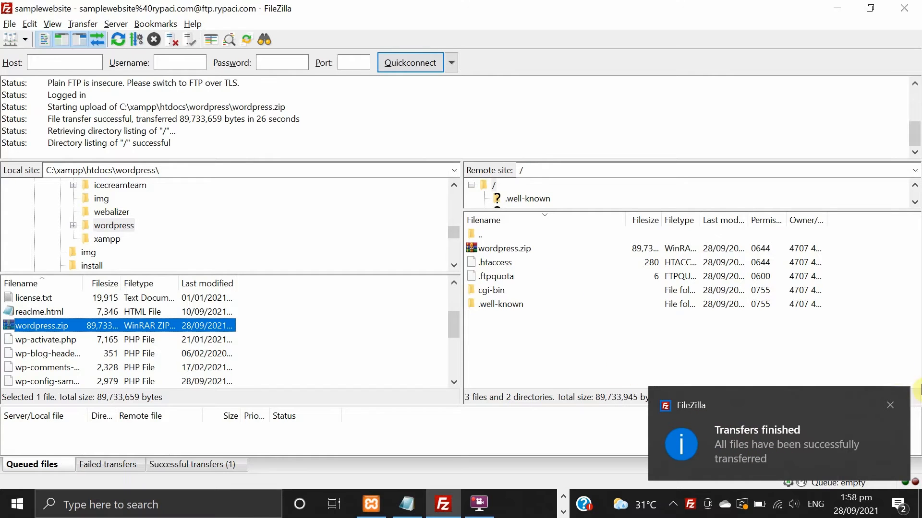
left_click(890, 406)
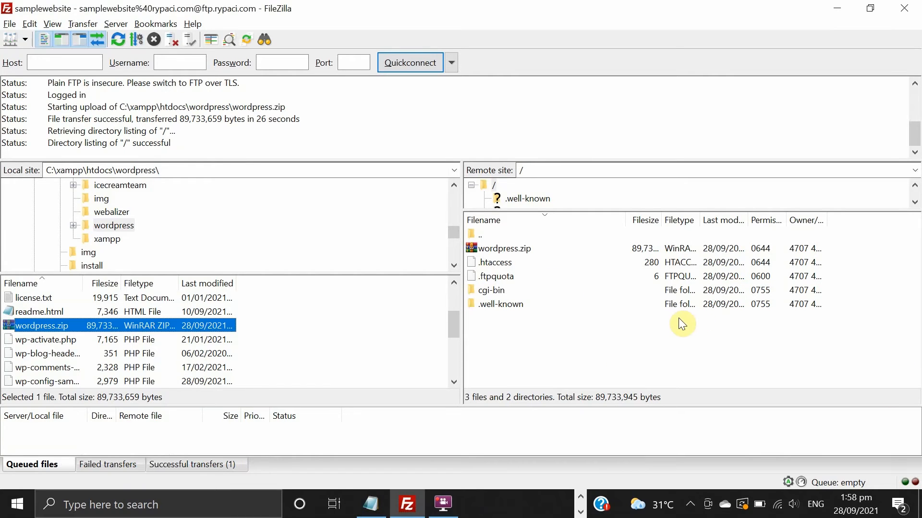
key("alt+Tab")
key("alt+Tab")
key("alt+Tab")
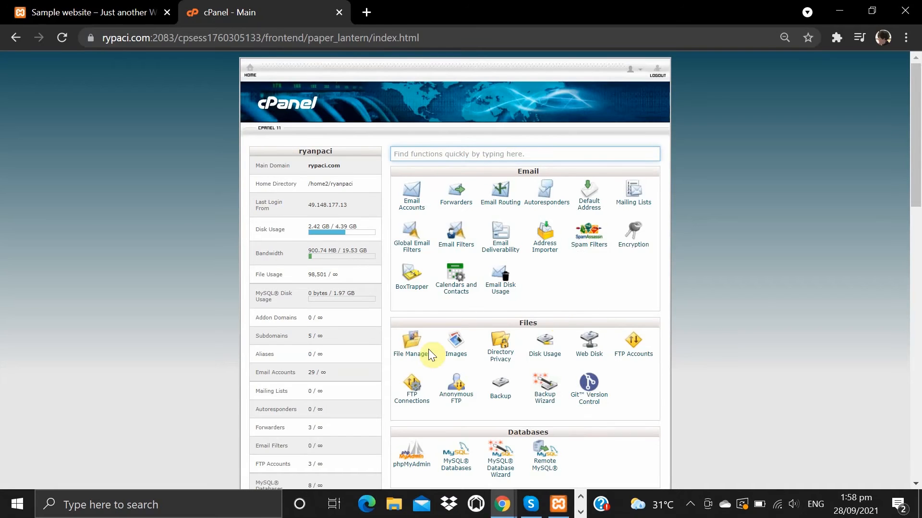
In File Manager, open public_html/samplewebsite and choose Extract for wordpress.zip
left_click(414, 357)
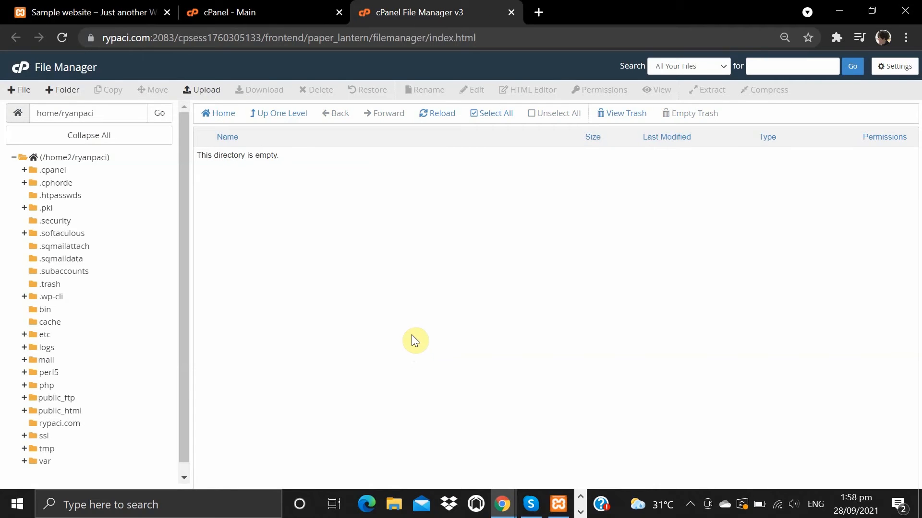
left_click(72, 411)
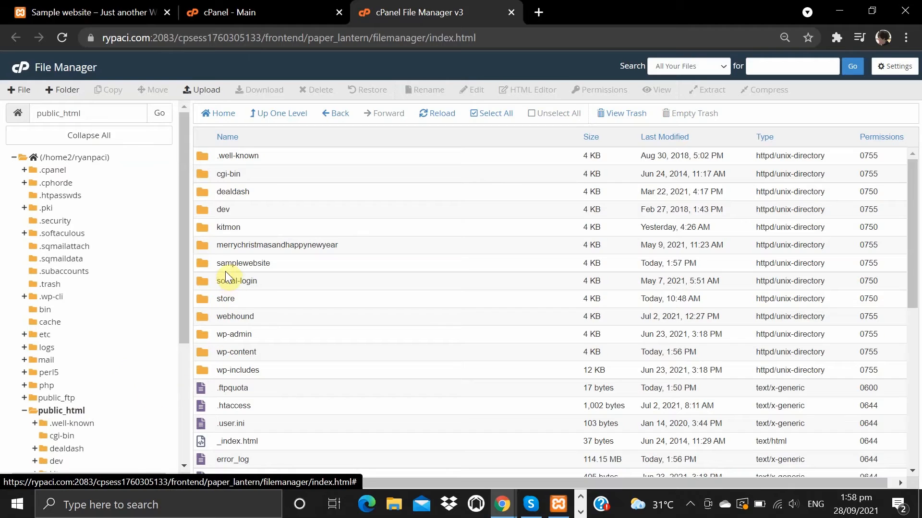
double_click(204, 265)
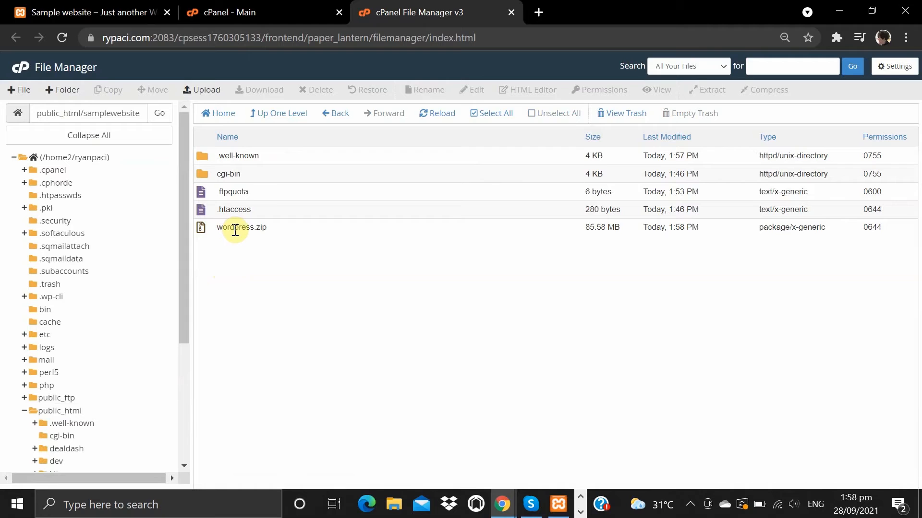
left_click(235, 228)
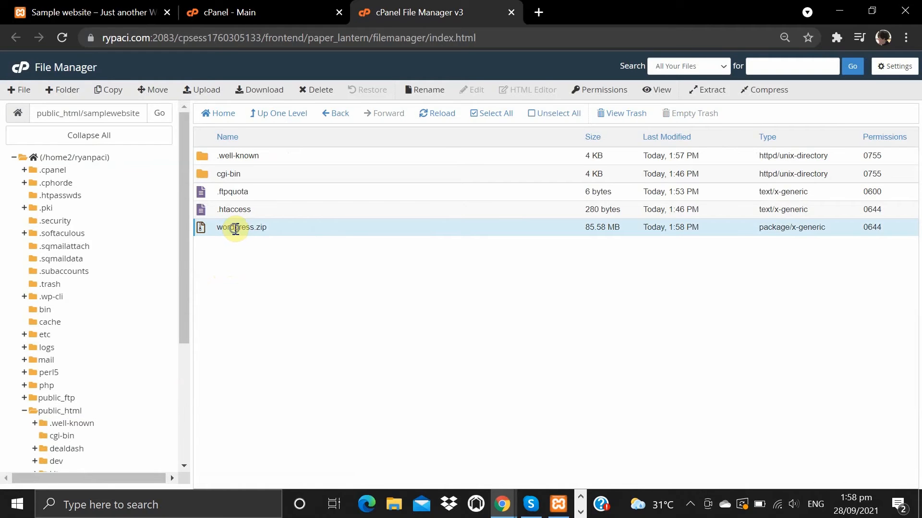
right_click(235, 229)
left_click(297, 359)
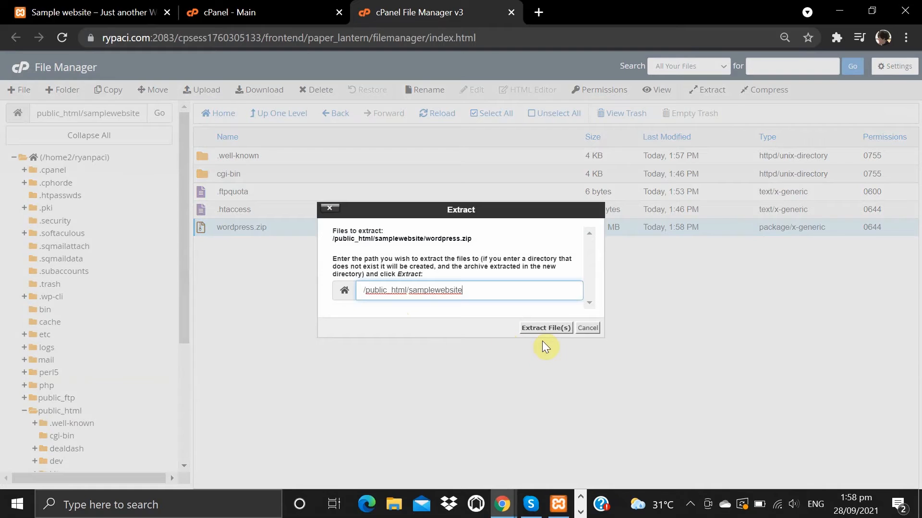
Extract wordpress.zip into /public_html/samplewebsite
left_click(550, 330)
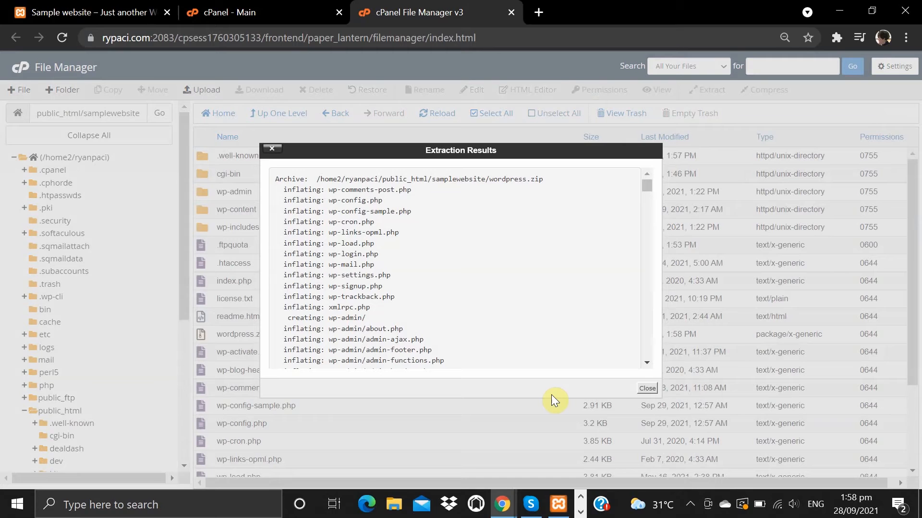
left_click_drag(646, 224, 638, 376)
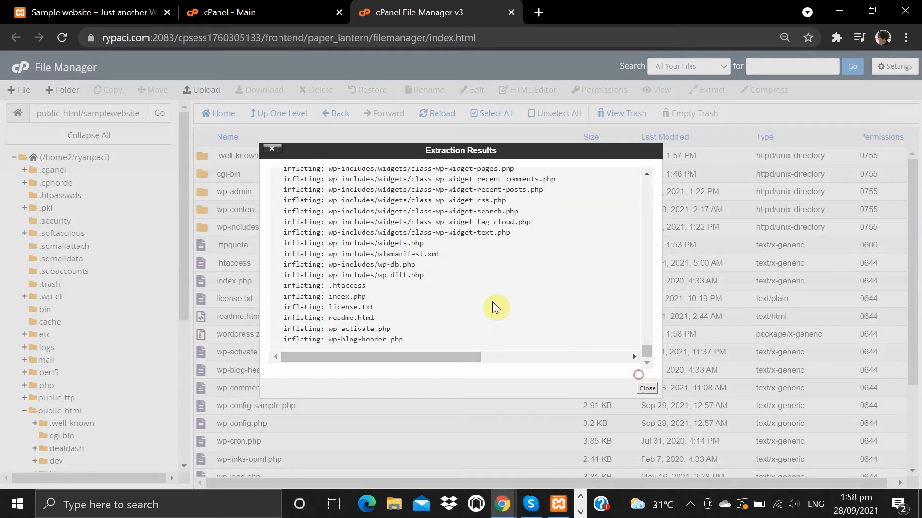
left_click(646, 388)
Delete wordpress.zip permanently, skipping the trash
scroll(397, 286, "down", 3)
scroll(397, 288, "up", 3)
left_click(251, 334)
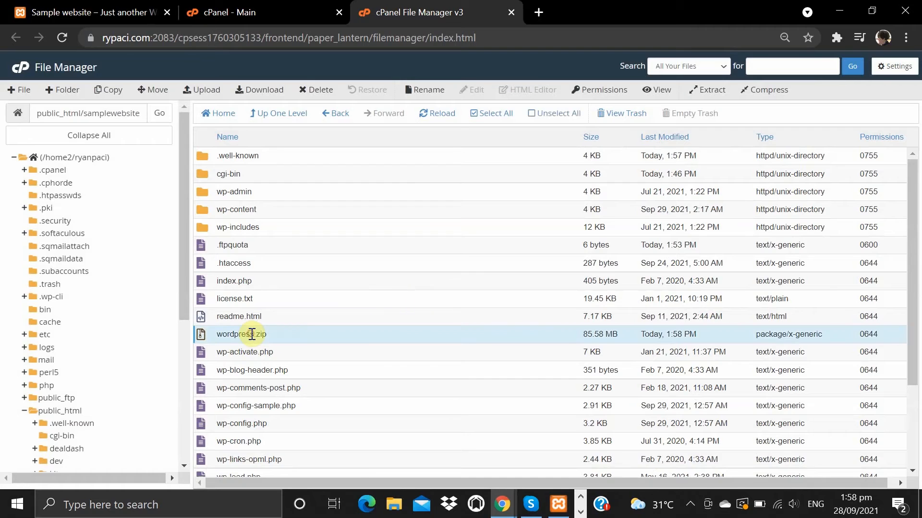
right_click(252, 334)
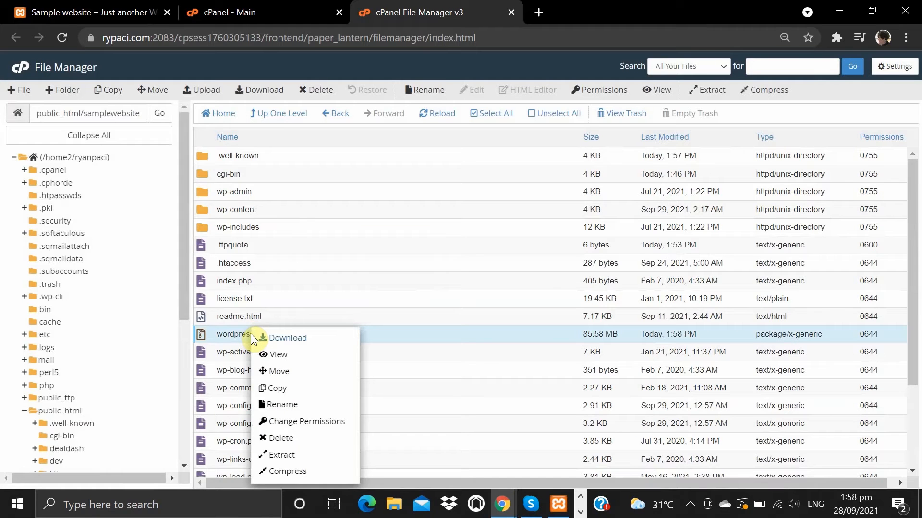
left_click(272, 442)
left_click(341, 274)
left_click(562, 307)
scroll(400, 289, "down", 3)
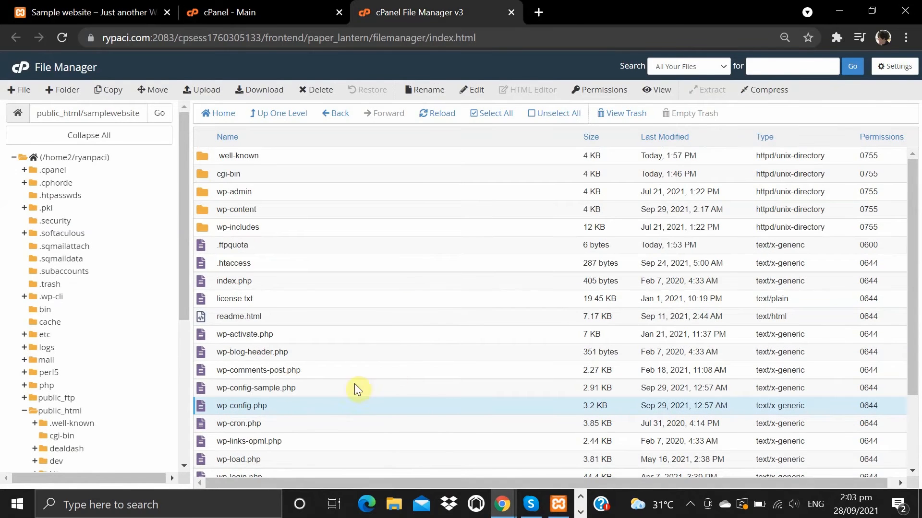
Open wp-config.php in cPanel's code editor
right_click(246, 407)
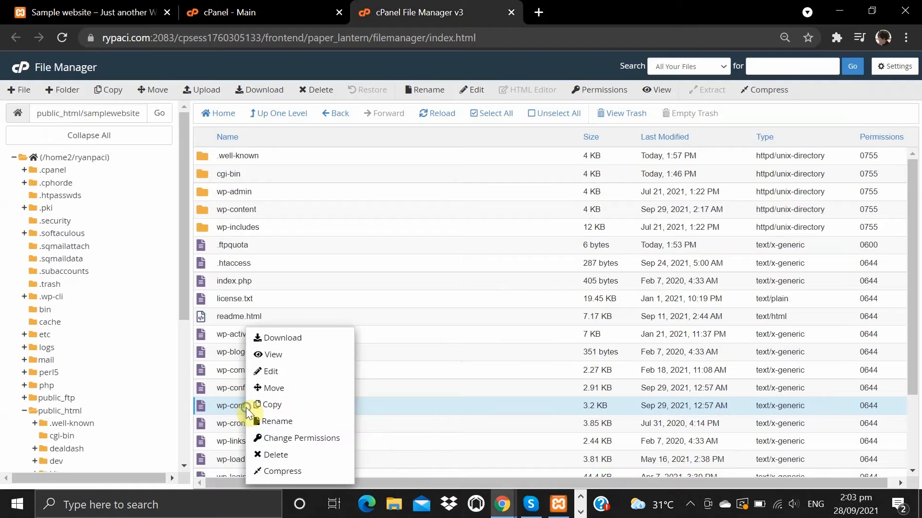
left_click(284, 372)
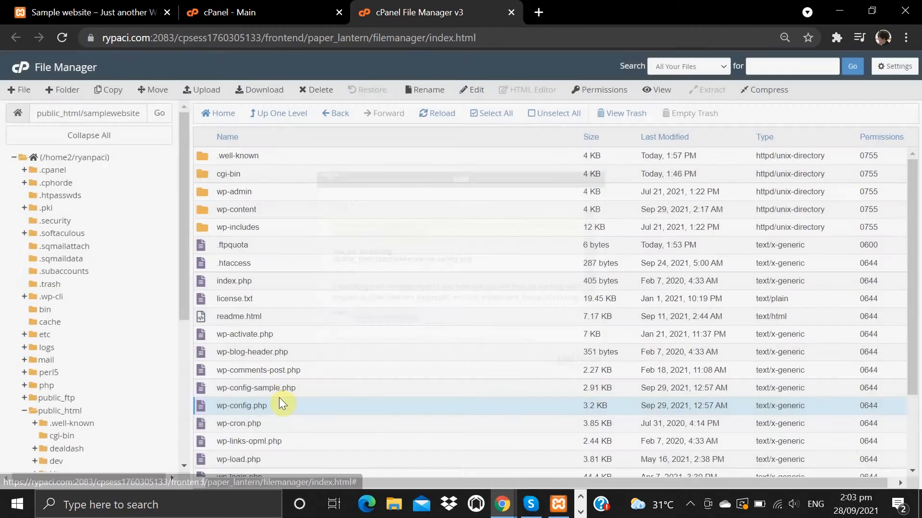
left_click(563, 360)
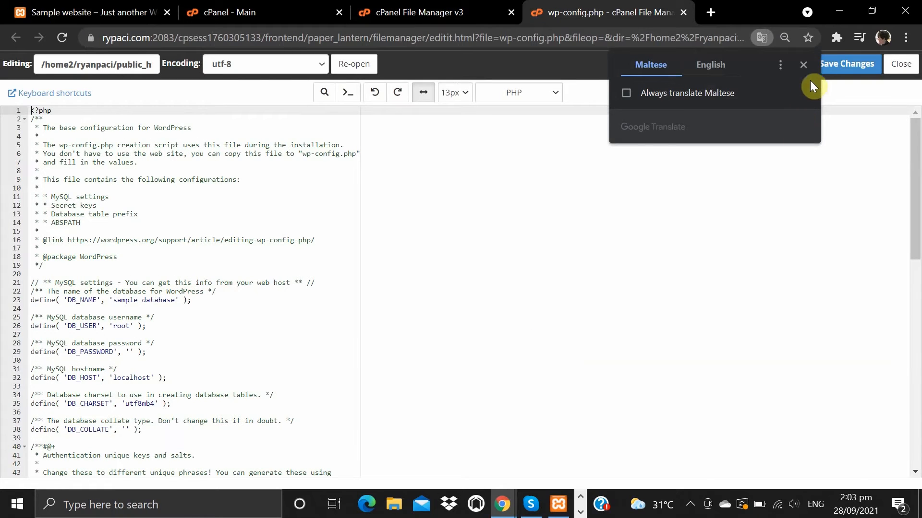
left_click(805, 67)
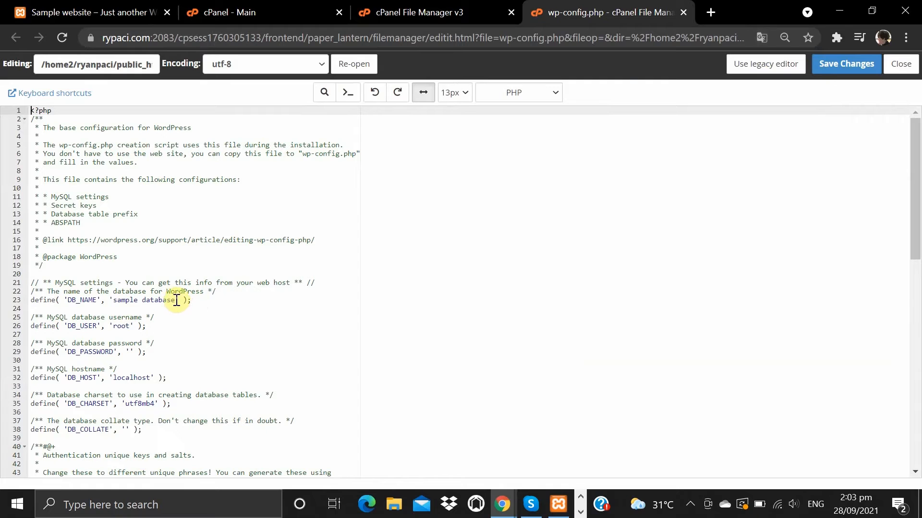
Replace the DB_NAME value with the live database name from the notes
key("alt+Tab")
key("alt+Tab")
key("alt+Tab")
key("alt+Tab")
key("alt+Tab")
key("alt+Tab")
key("alt+Tab")
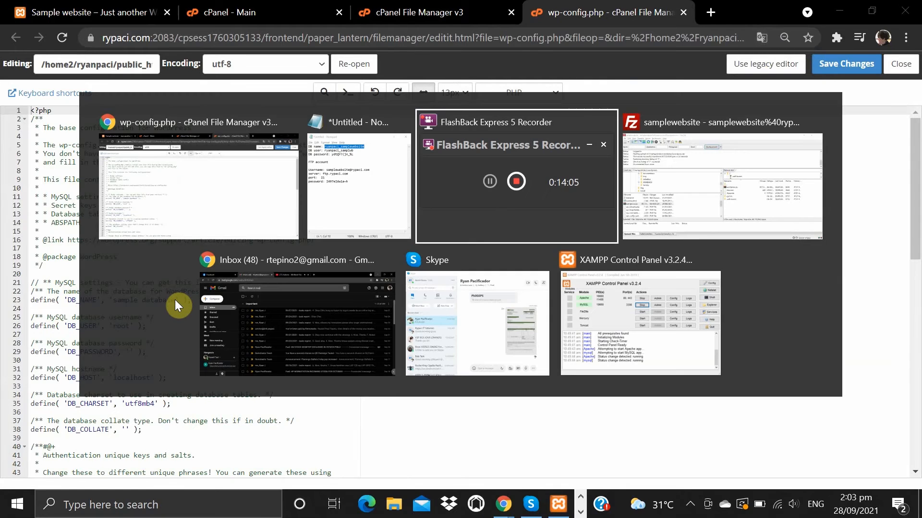
key("alt+Tab")
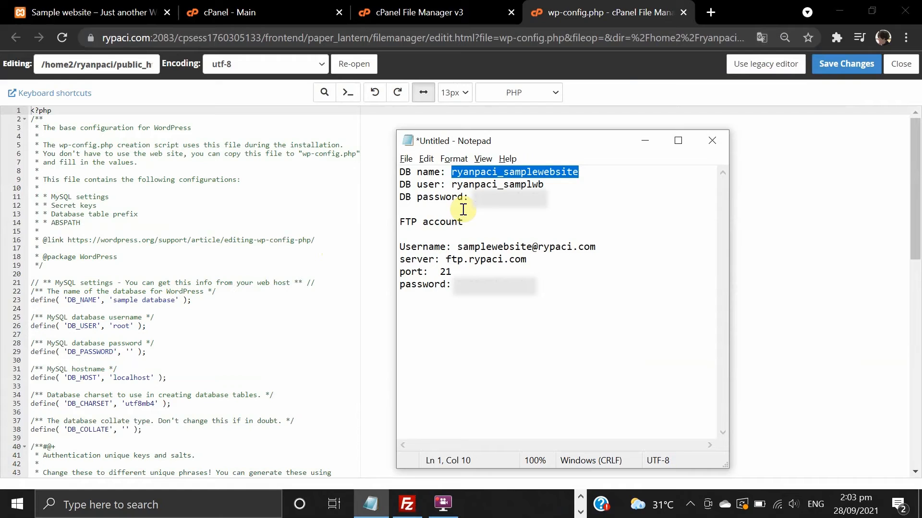
right_click(496, 178)
left_click(525, 214)
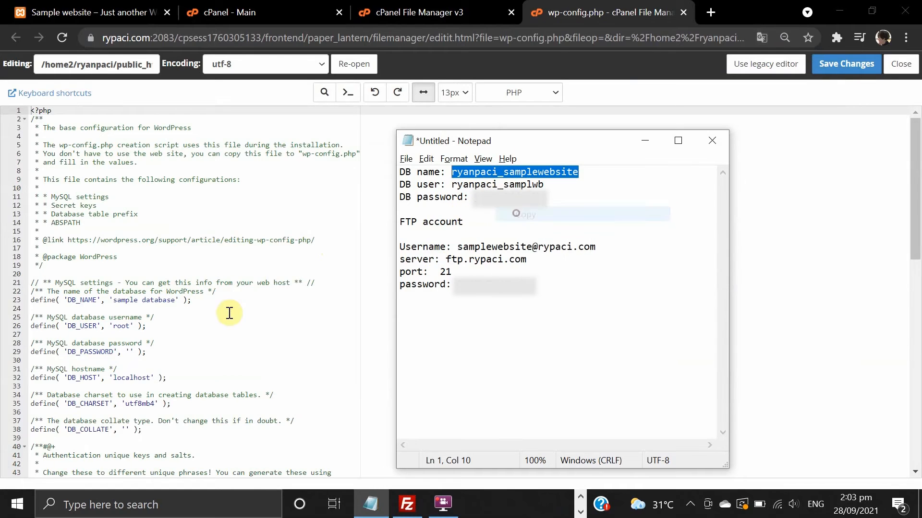
key("alt+Tab")
left_click_drag(112, 300, 175, 300)
key("ctrl+v")
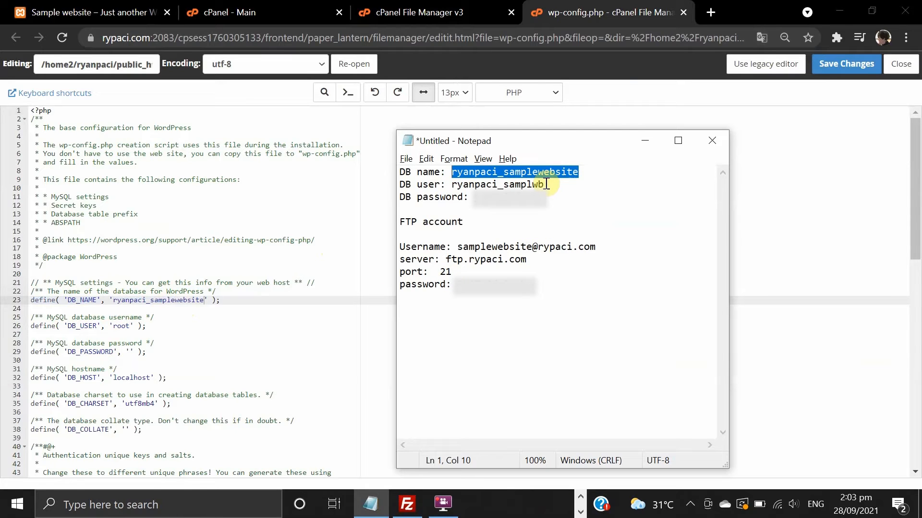
left_click_drag(547, 184, 451, 184)
right_click(471, 184)
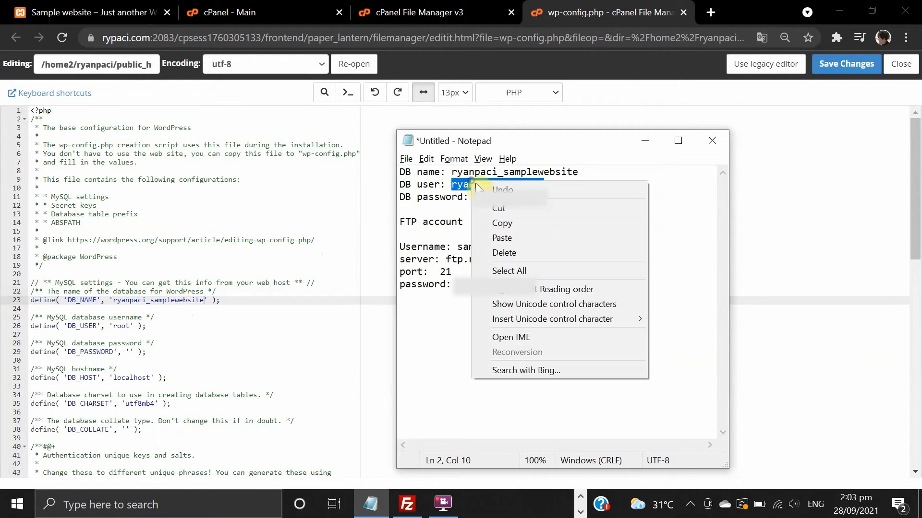
left_click(503, 224)
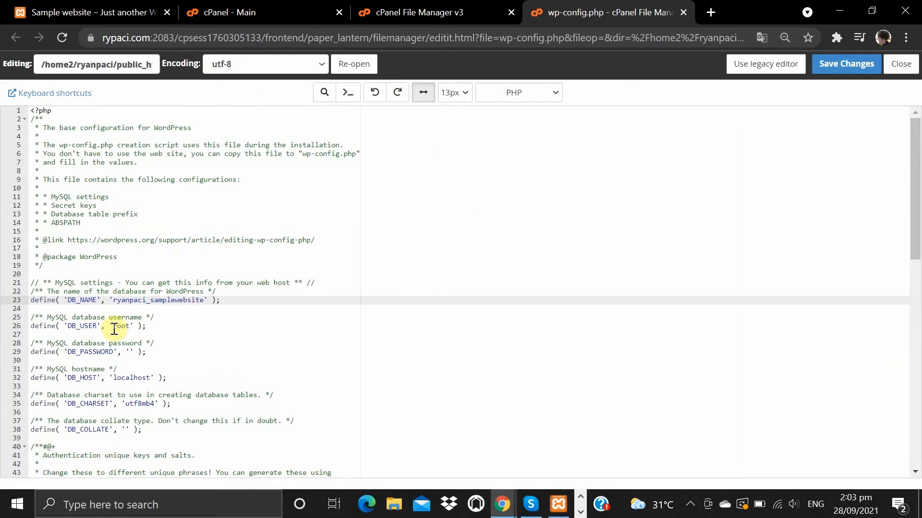
double_click(115, 330)
key("ctrl+v")
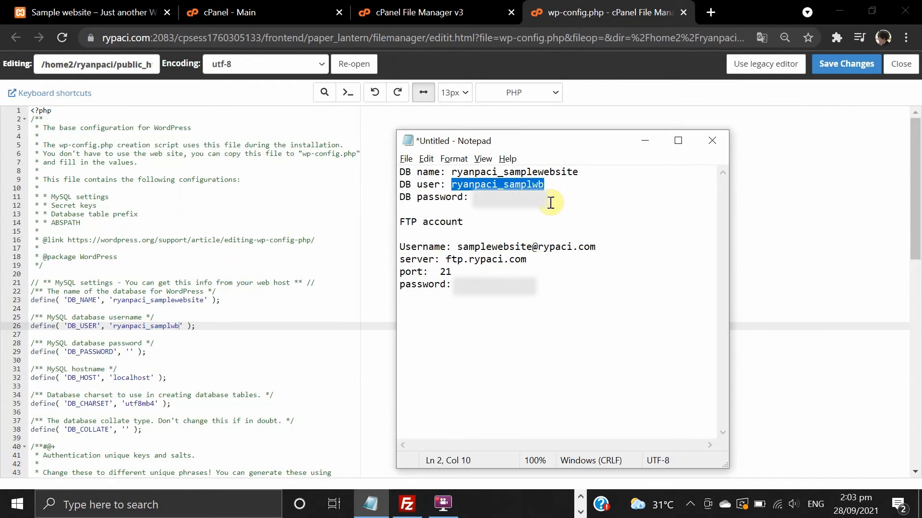
left_click_drag(549, 201, 479, 200)
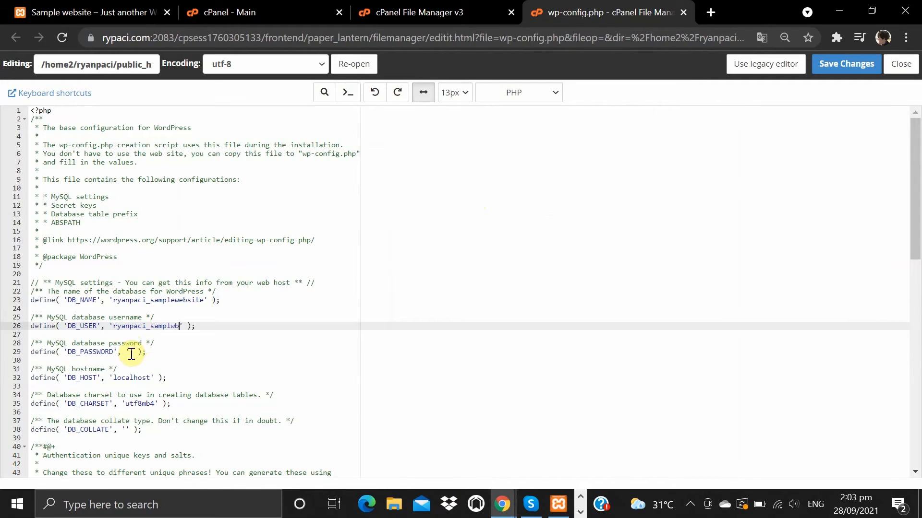
left_click(131, 354)
key("ctrl+v")
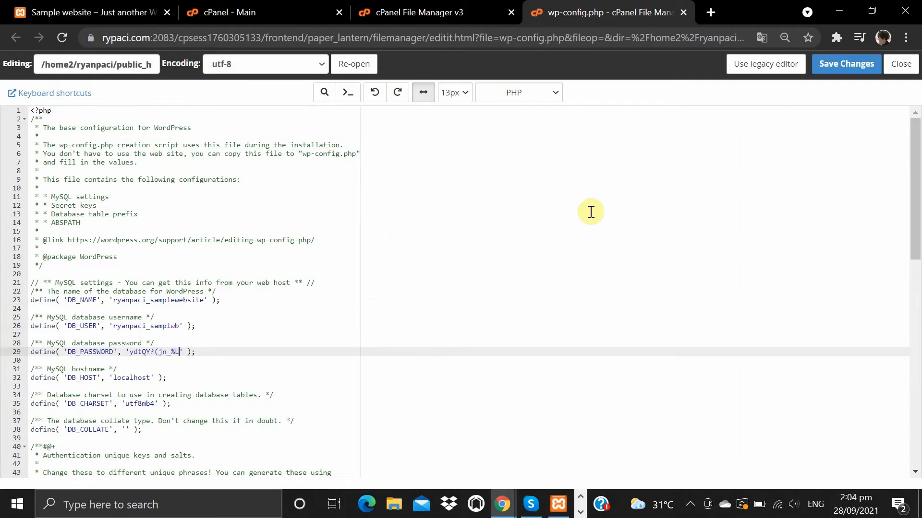
left_click(859, 75)
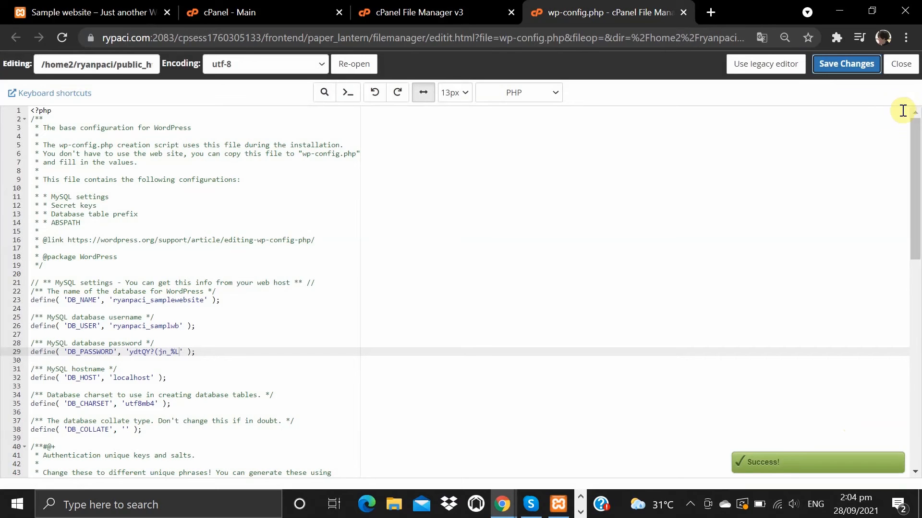
Close the editor and load localhost/phpmyadmin in a new browser tab
left_click(902, 71)
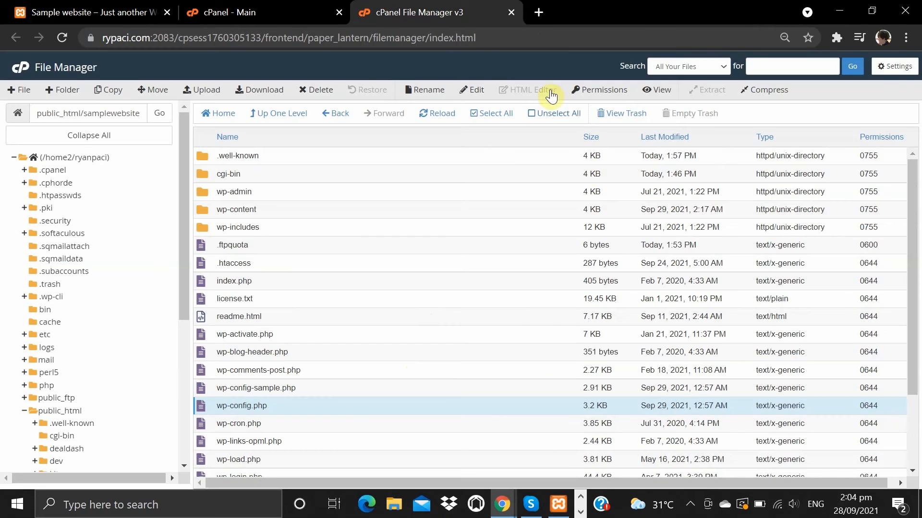
left_click(538, 9)
type("loca")
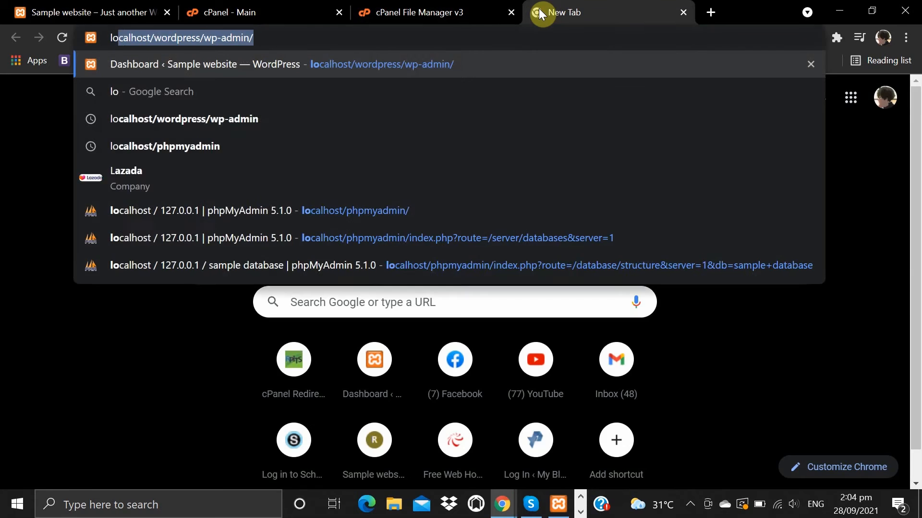
key("Right")
key("shift+Left")
key("shift+Left")
key("shift+Left")
key("shift+Left")
key("shift+Left")
key("shift+Left")
key("shift+Left")
key("shift+Left")
key("shift+Left")
key("shift+Left")
key("shift+Left")
key("shift+Left")
key("shift+Left")
key("shift+Left")
key("shift+Left")
key("shift+Left")
key("shift+Left")
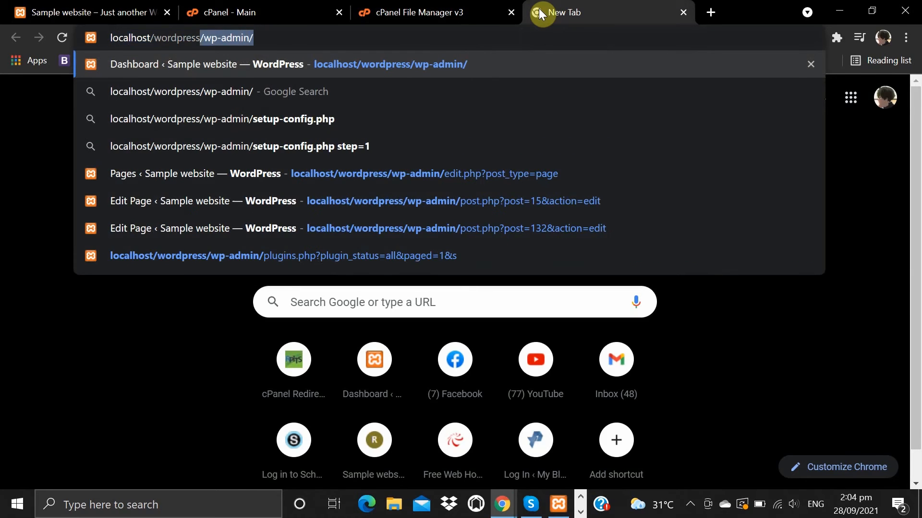
type("phpmy")
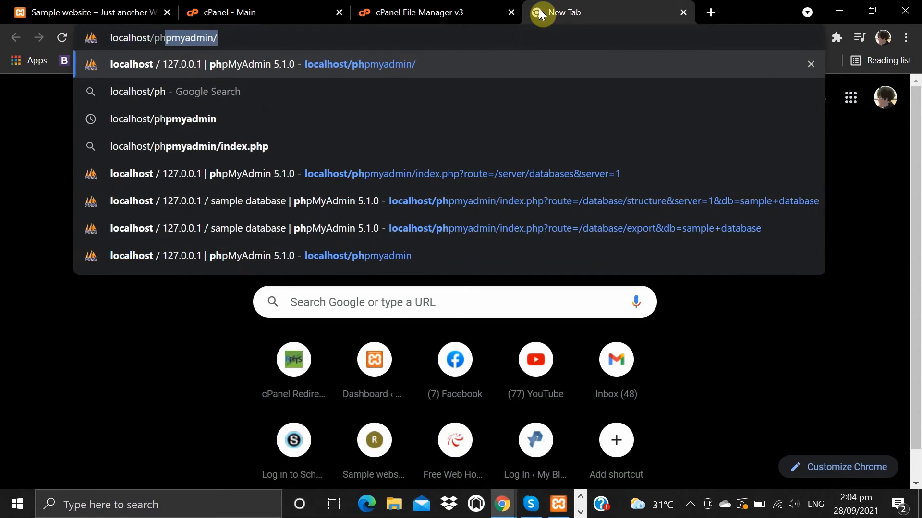
key("Return")
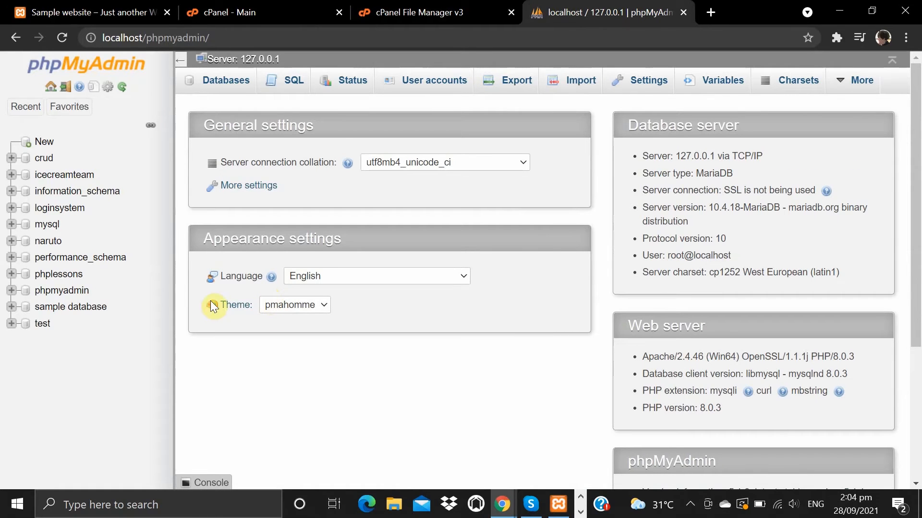
Export the 'sample database' to a downloaded sample_database.sql file
left_click(67, 309)
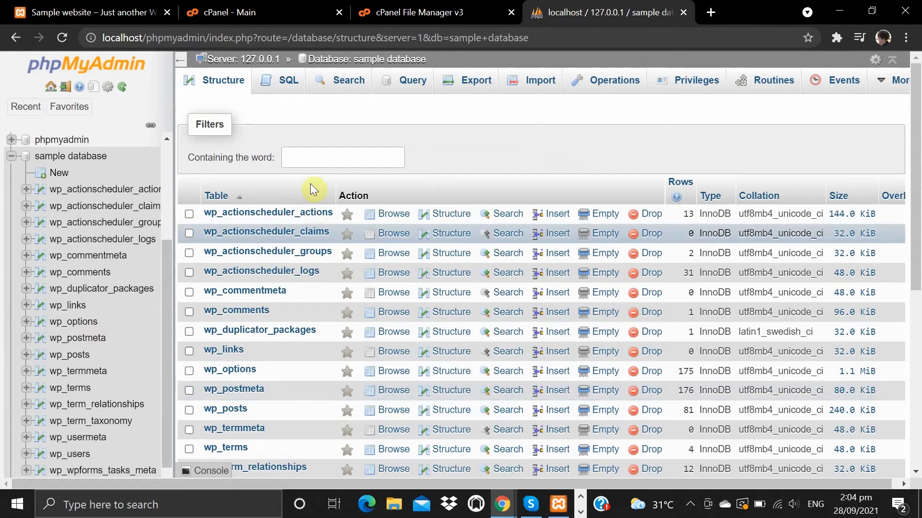
scroll(316, 401, "down", 3)
scroll(314, 395, "up", 3)
scroll(36, 185, "down", 2)
scroll(36, 196, "up", 4)
left_click(482, 86)
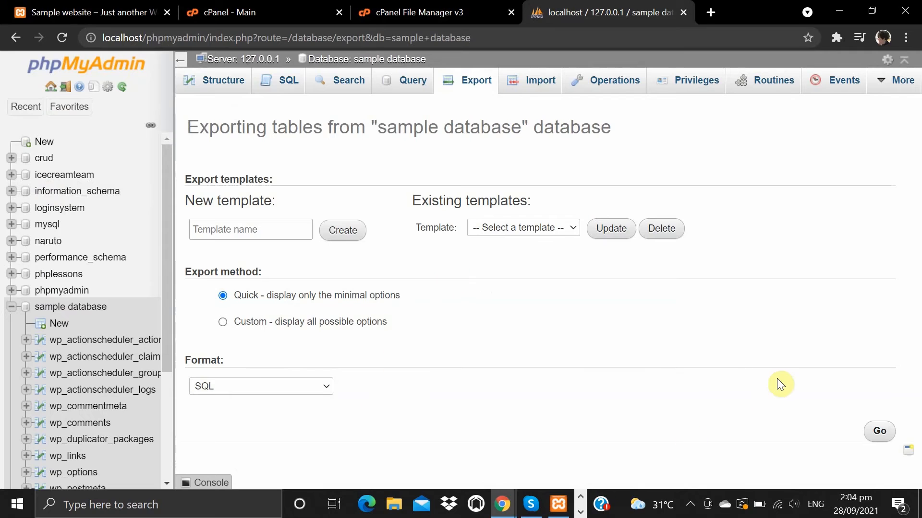
left_click(880, 432)
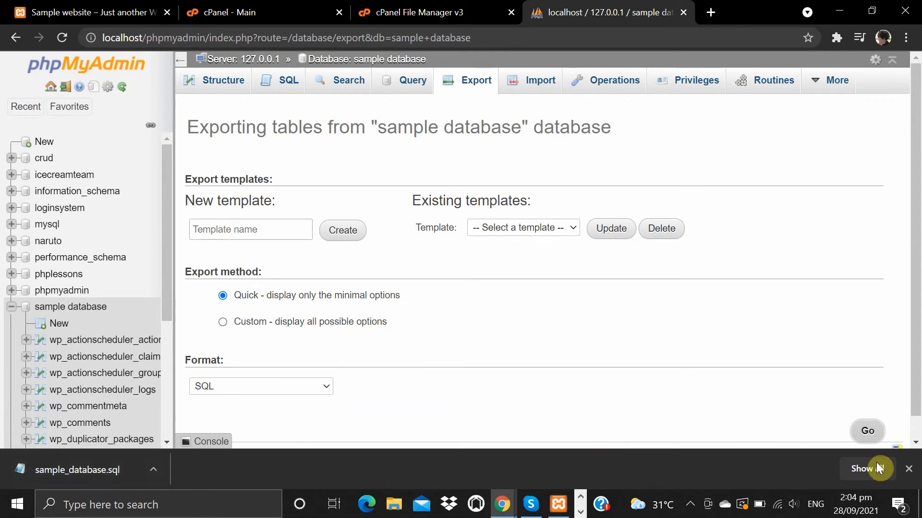
left_click(908, 470)
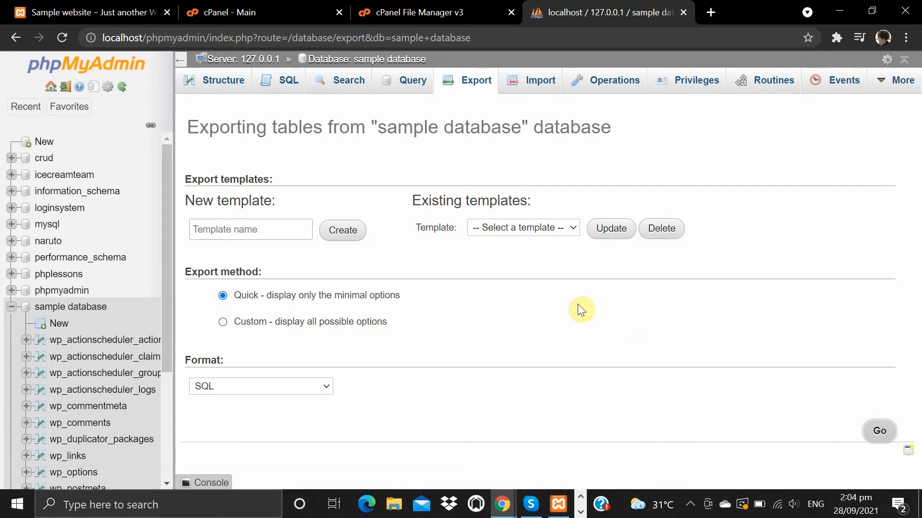
left_click(160, 503)
Open sample_database.sql in Sublime Text
type("su")
key("Return")
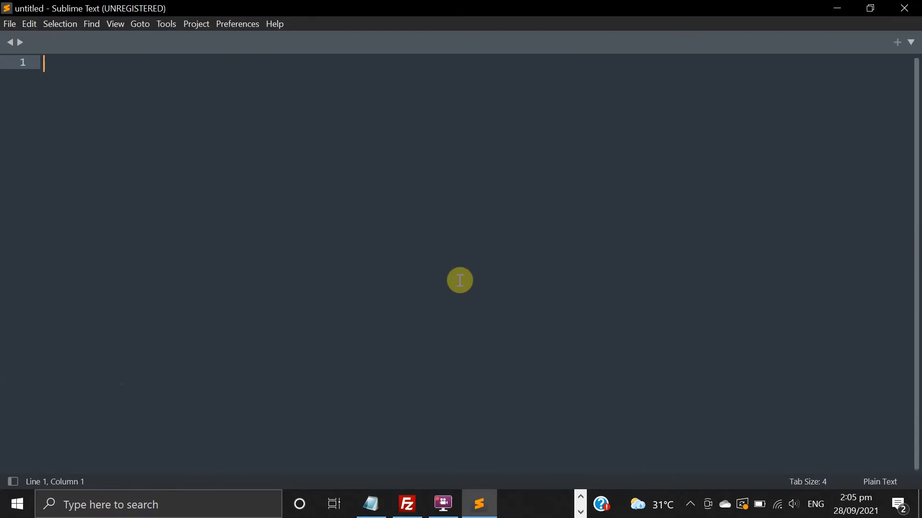
left_click(17, 27)
left_click(29, 53)
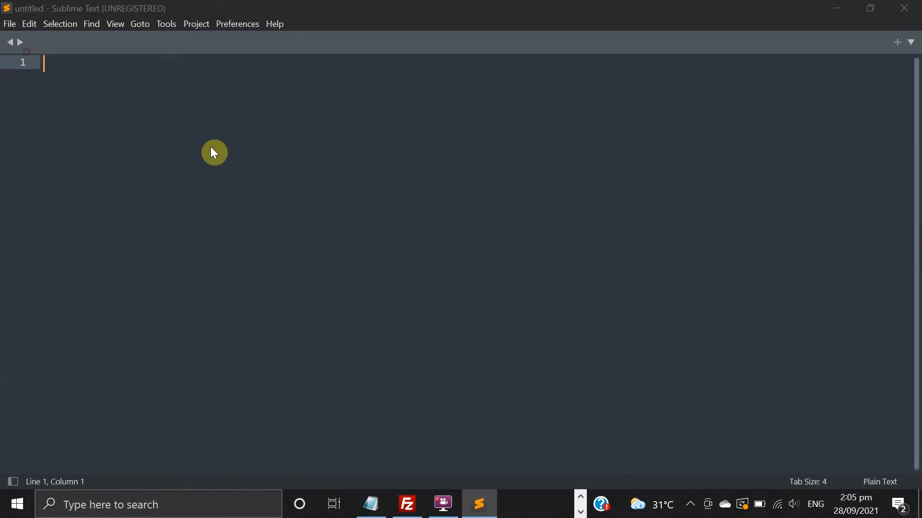
left_click(173, 173)
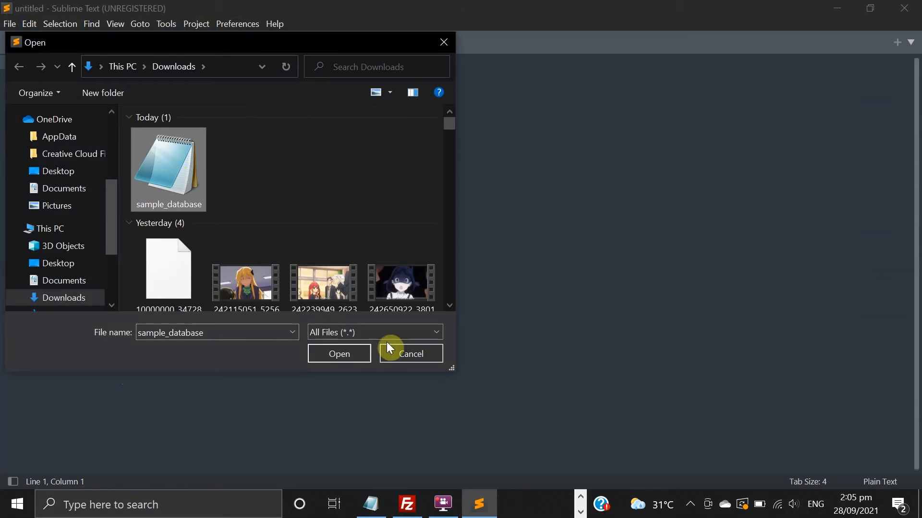
left_click(354, 353)
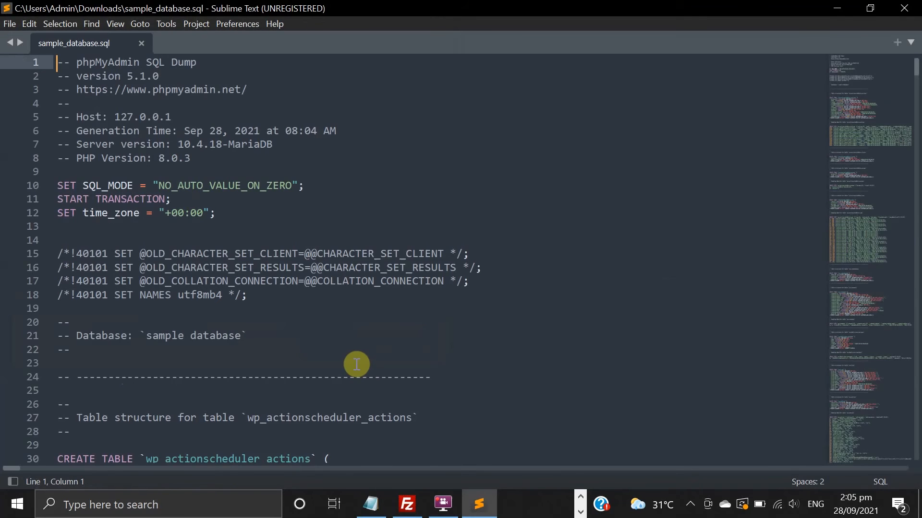
scroll(356, 365, "down", 5)
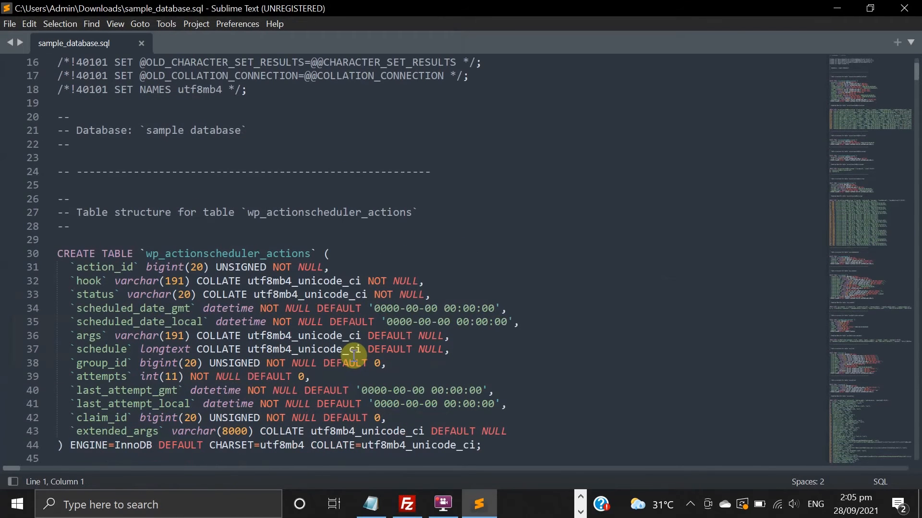
scroll(353, 355, "down", 2)
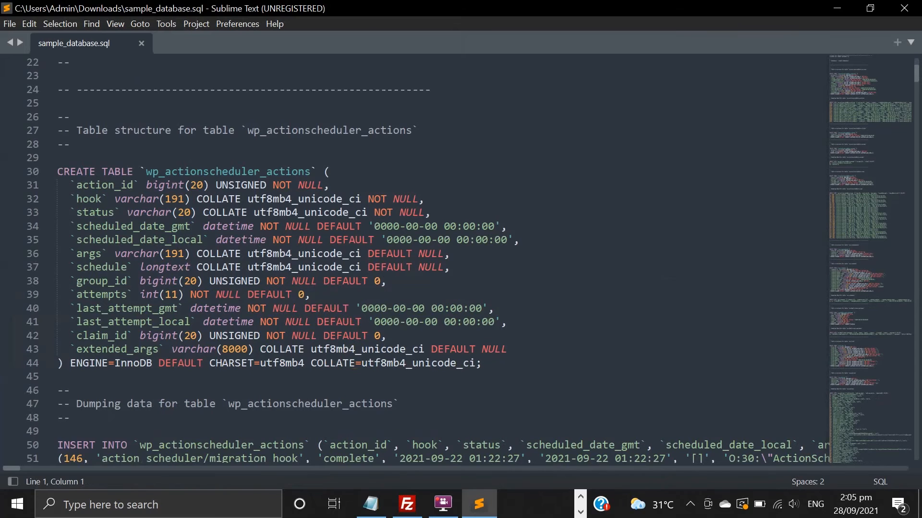
key("ctrl+f")
type("url")
key("Return")
key("Return")
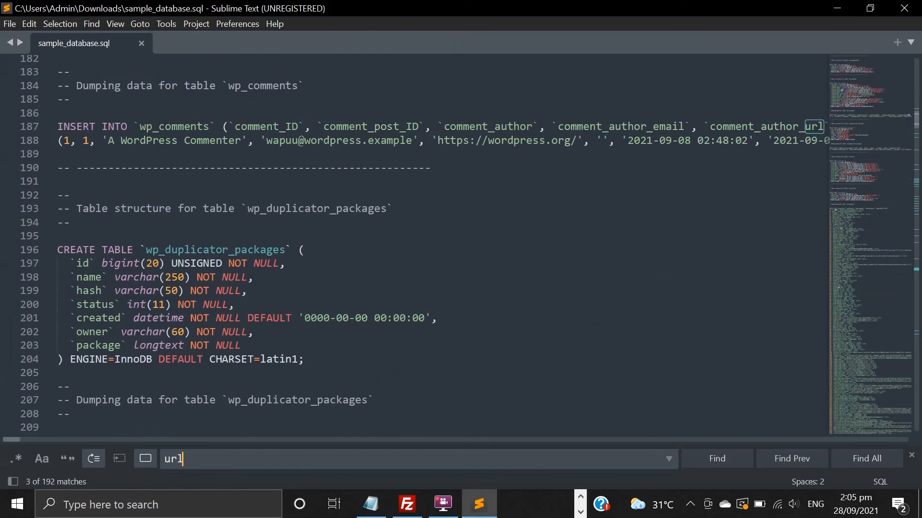
key("Return")
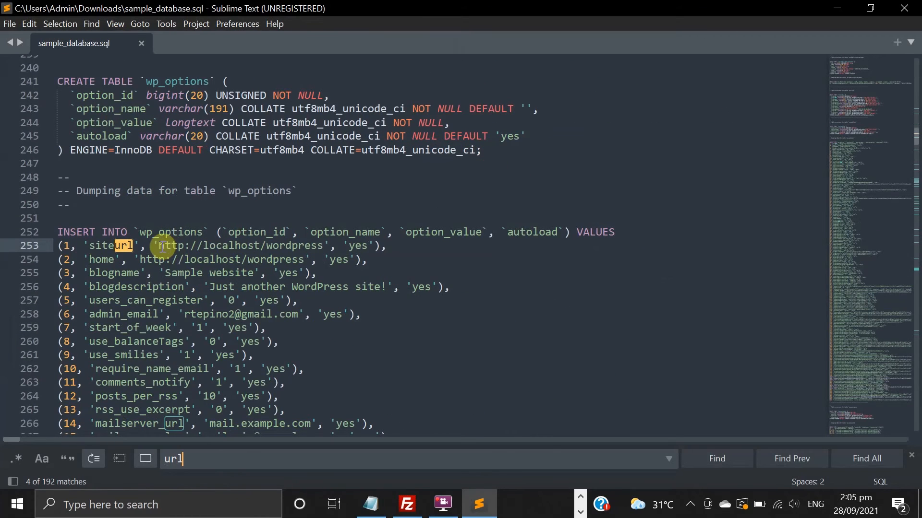
left_click_drag(158, 246, 323, 246)
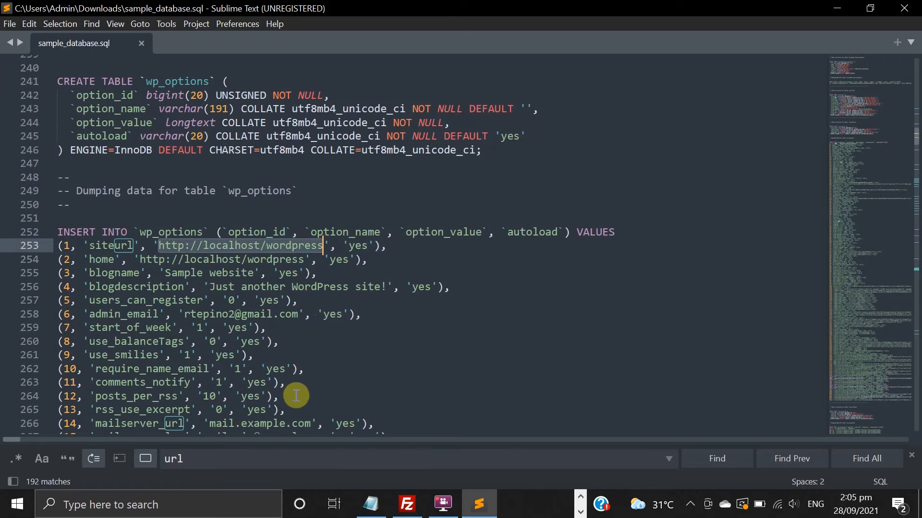
key("ctrl+c")
left_click(253, 456)
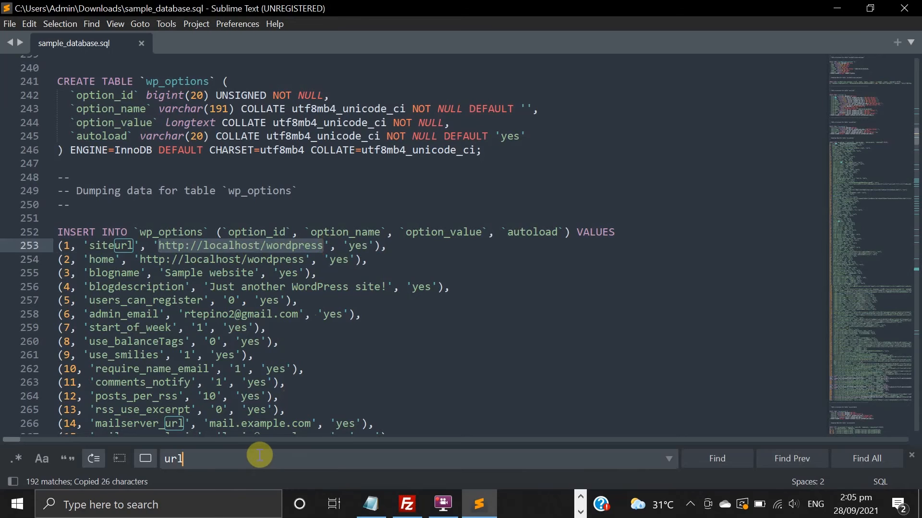
key("ctrl+a")
key("ctrl+v")
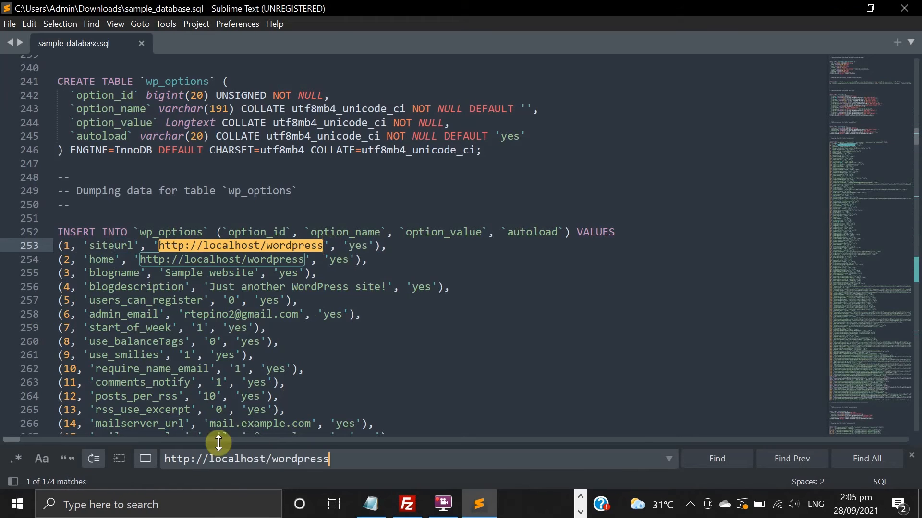
key("alt+Tab")
key("alt+Tab")
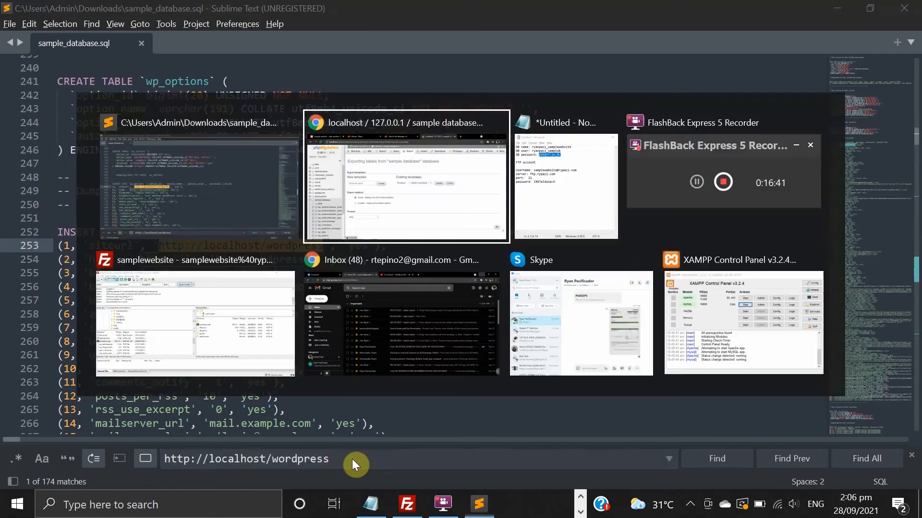
key("alt+Tab")
key("alt+Tab")
key("alt+Tab")
key("alt+Tab")
key("alt+Tab")
key("alt+Tab")
key("alt+Tab")
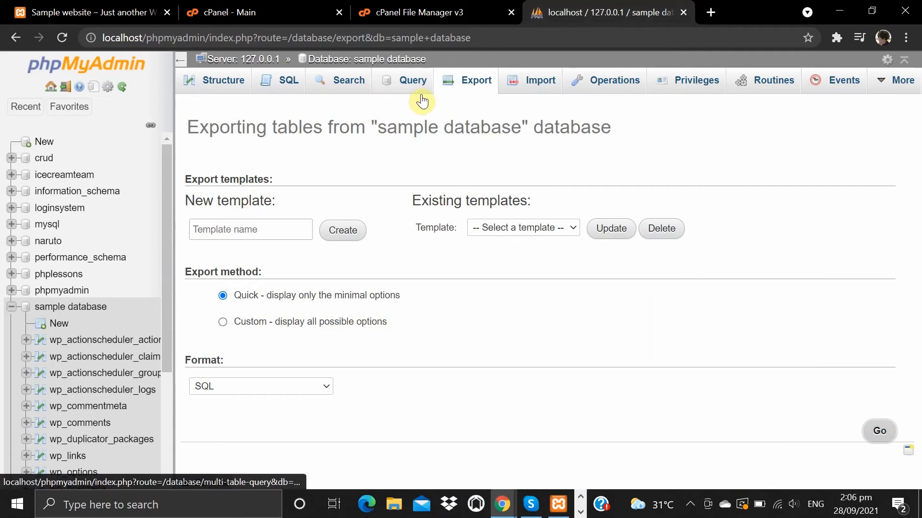
Copy samplewebsite.rypaci.com from cPanel's Domains > Subdomains list
left_click(372, 7)
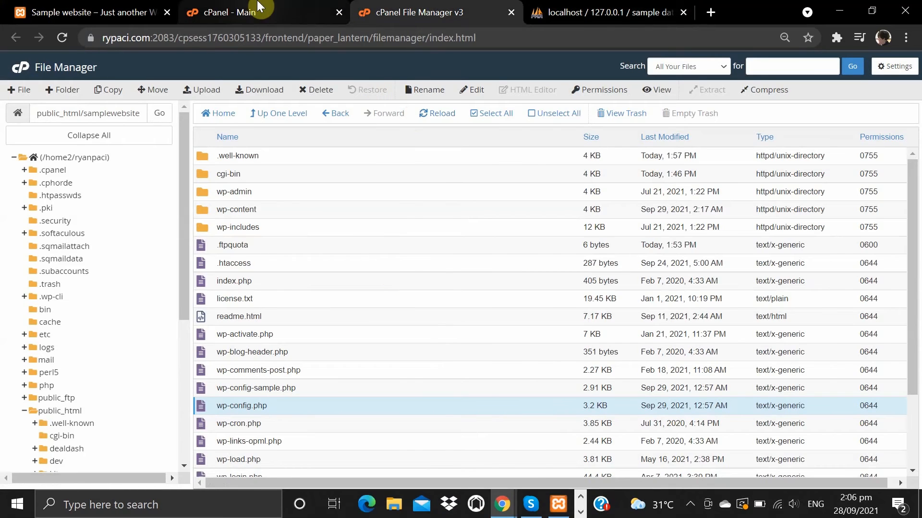
left_click(269, 11)
scroll(538, 316, "down", 2)
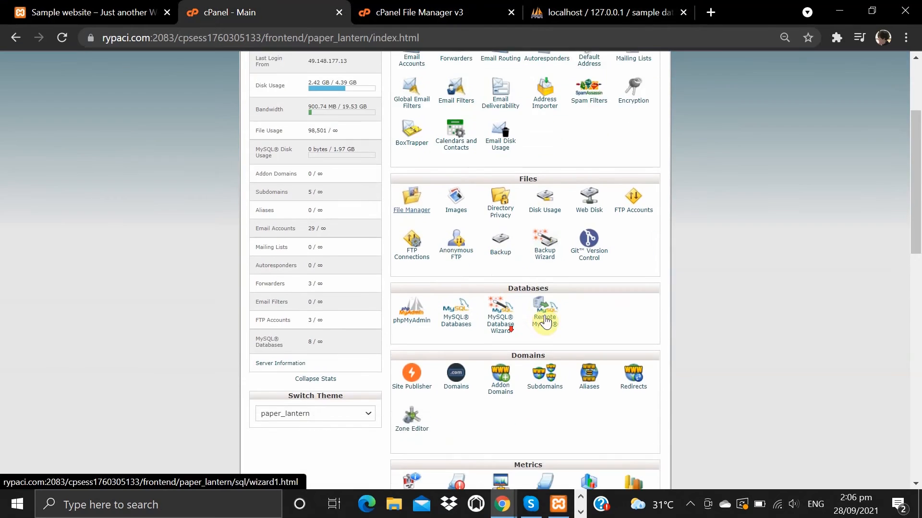
scroll(567, 334, "down", 1)
left_click(546, 313)
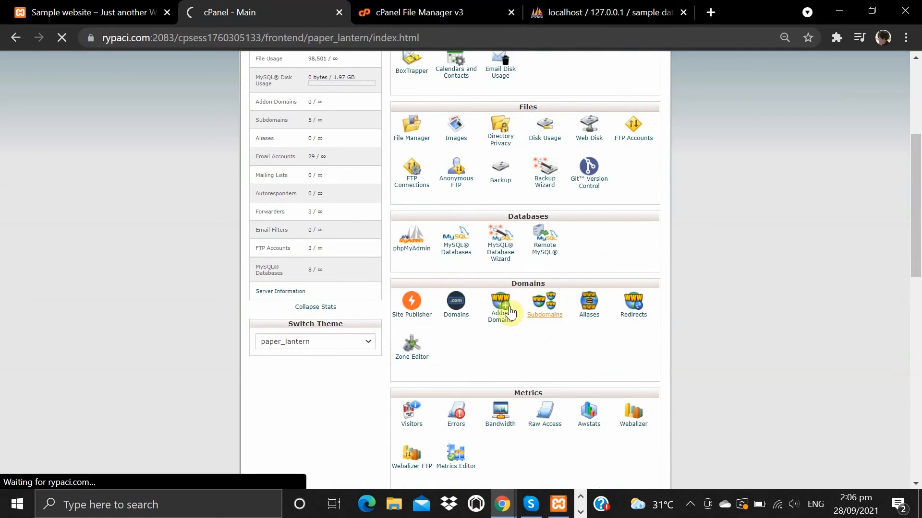
scroll(470, 336, "down", 4)
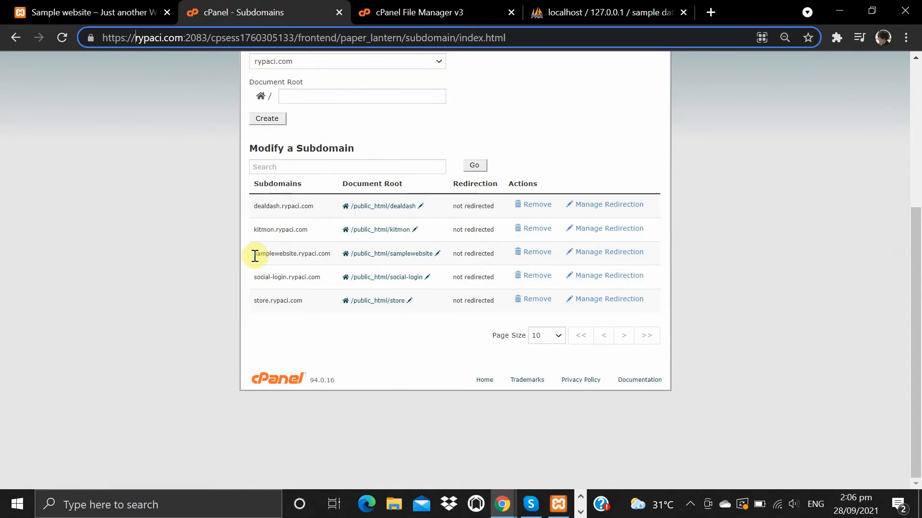
left_click_drag(255, 256, 332, 255)
right_click(309, 252)
left_click(326, 265)
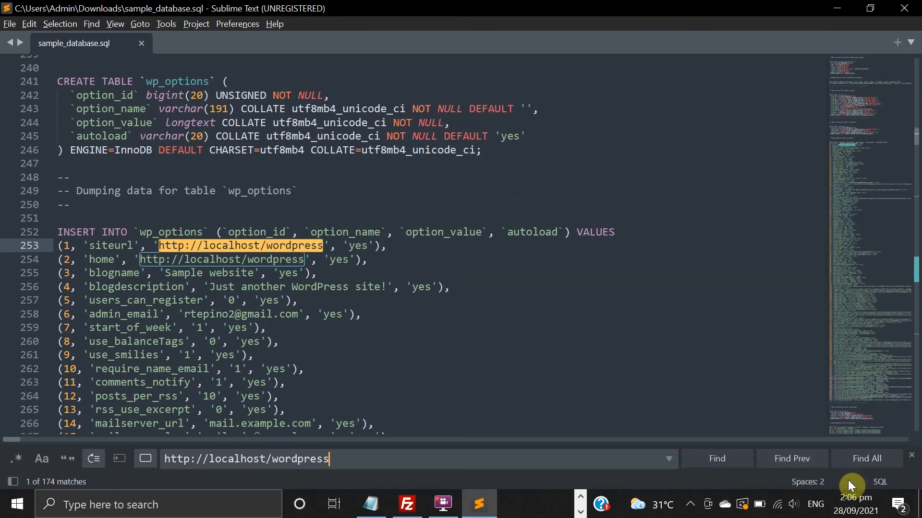
left_click(870, 459)
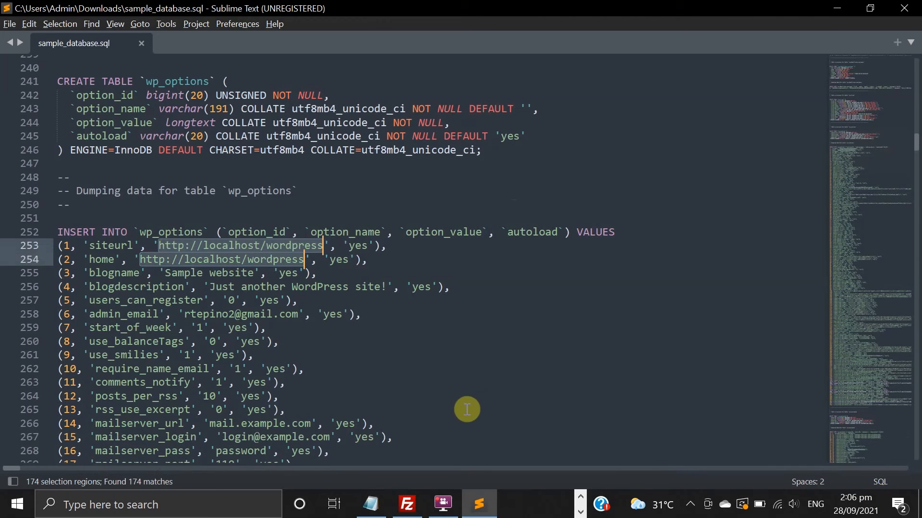
key("BackSpace")
key("ctrl+v")
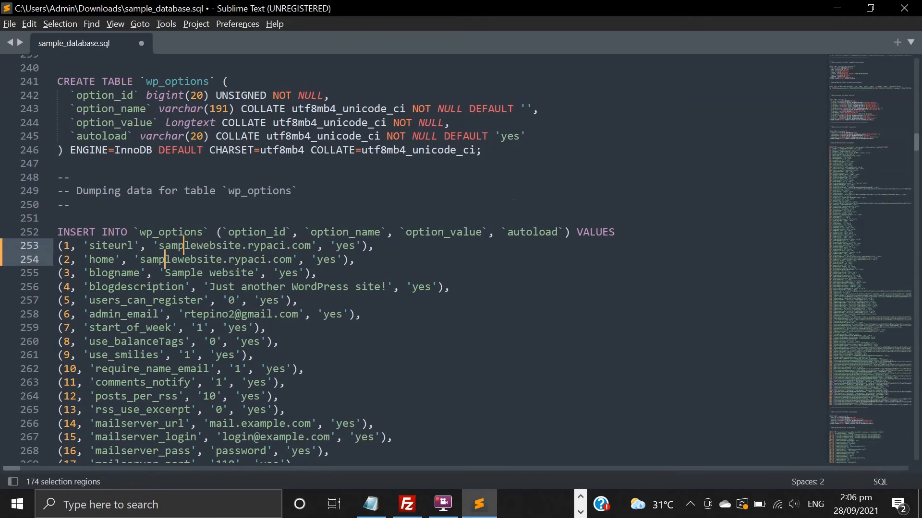
type("https")
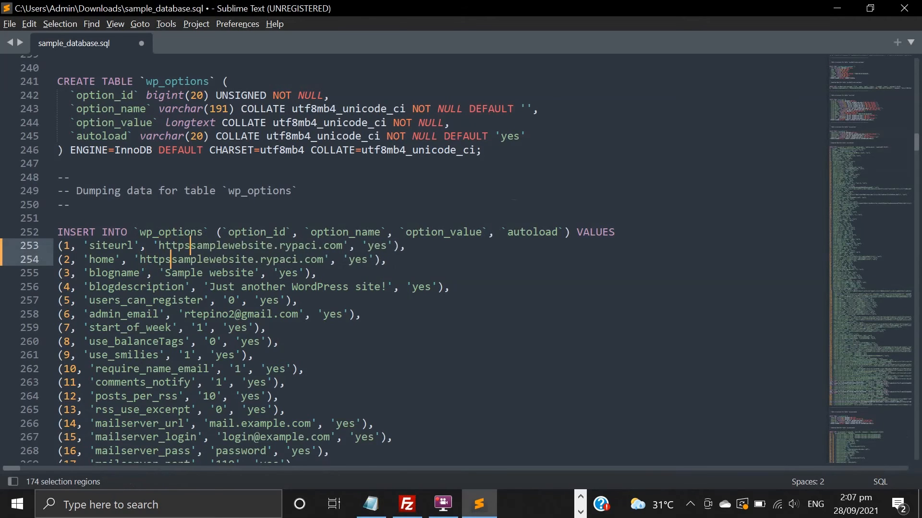
type("://")
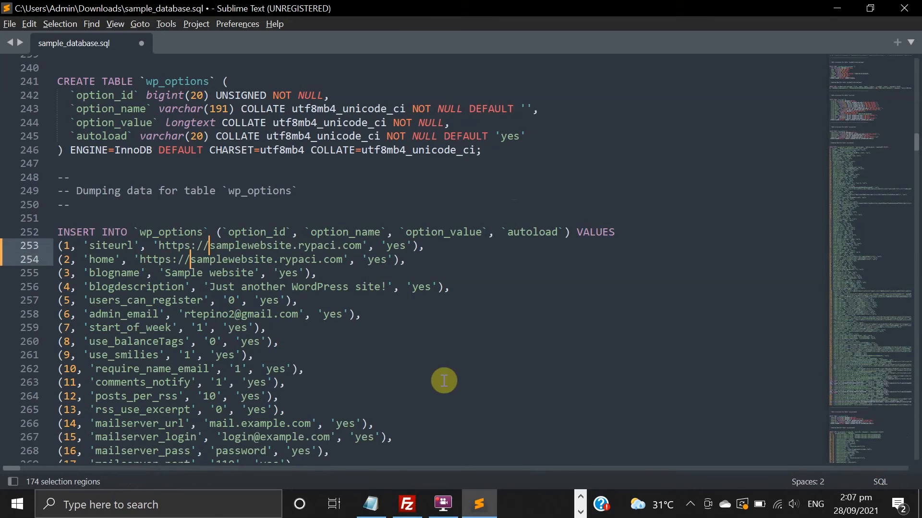
Save the edited sample_database.sql file in Sublime Text
left_click(10, 25)
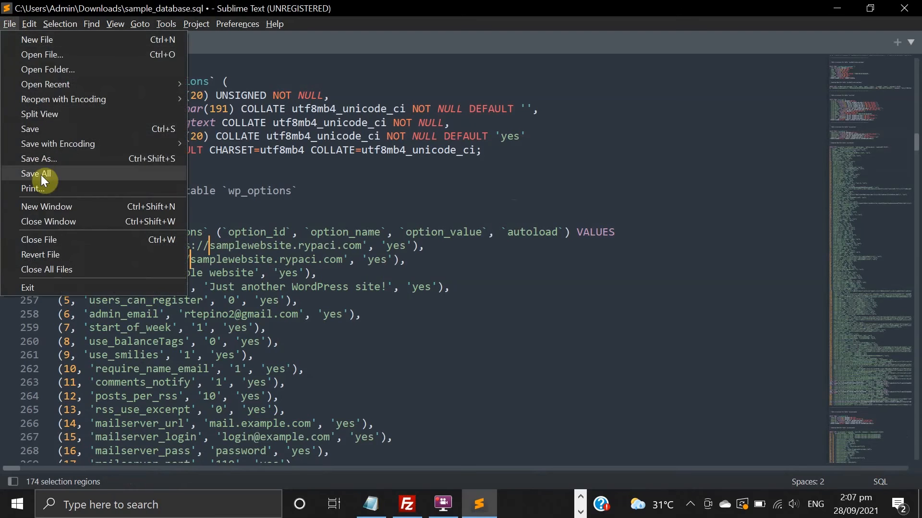
left_click(34, 128)
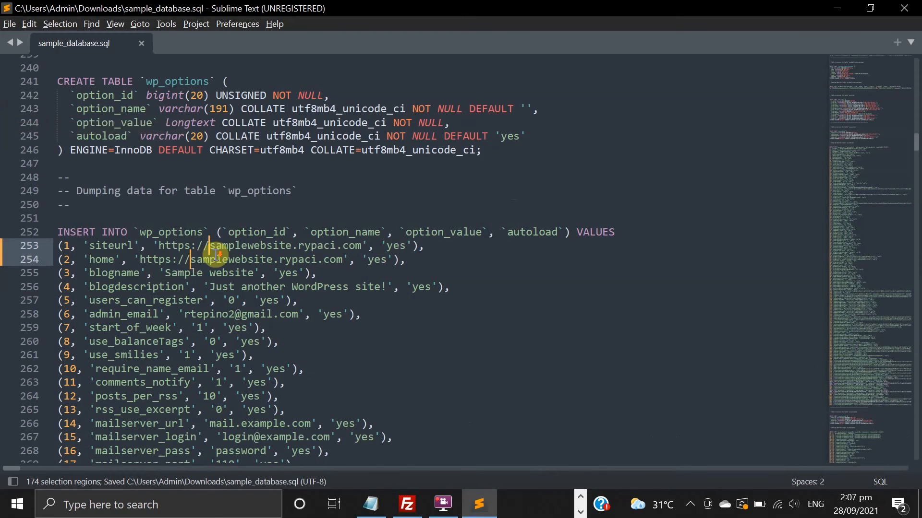
scroll(216, 255, "down", 4)
scroll(216, 255, "up", 4)
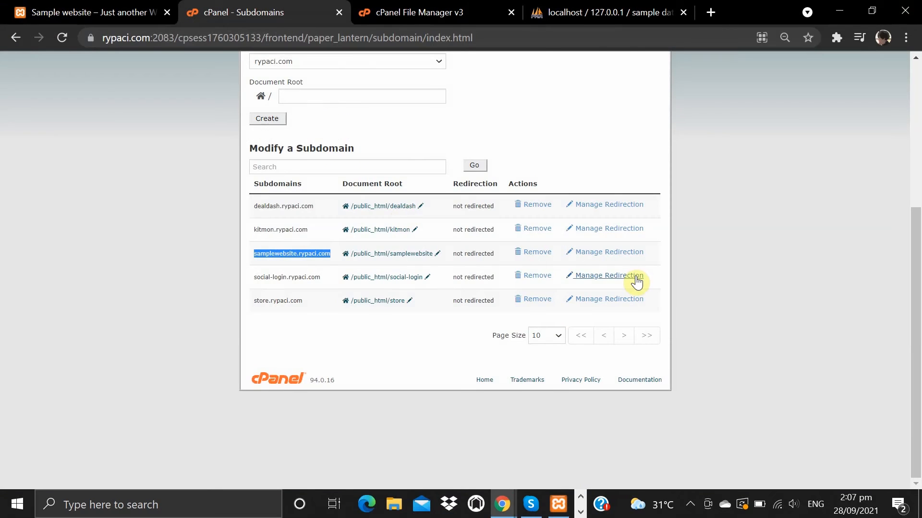
scroll(636, 282, "up", 5)
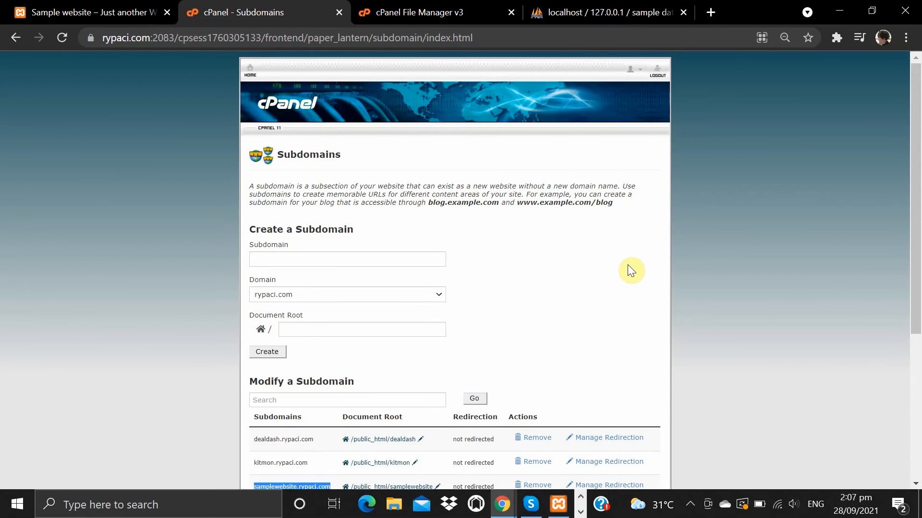
left_click(249, 72)
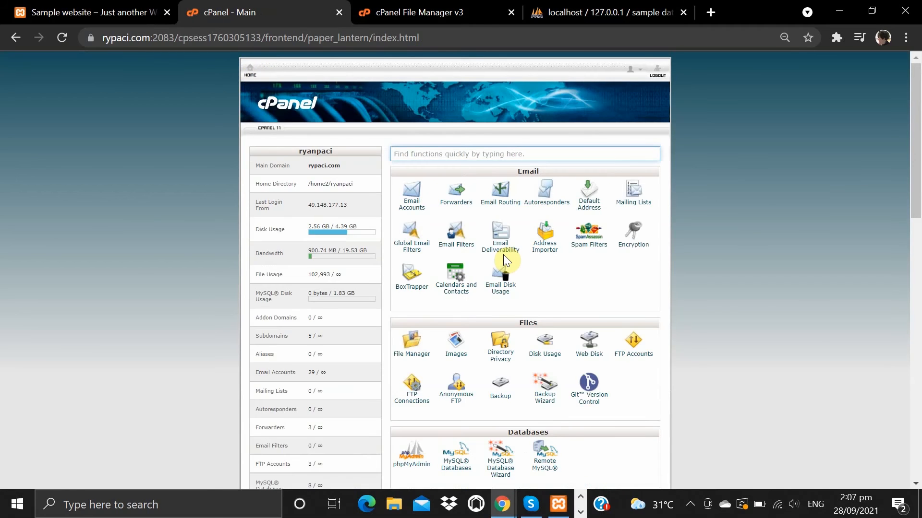
scroll(723, 282, "down", 4)
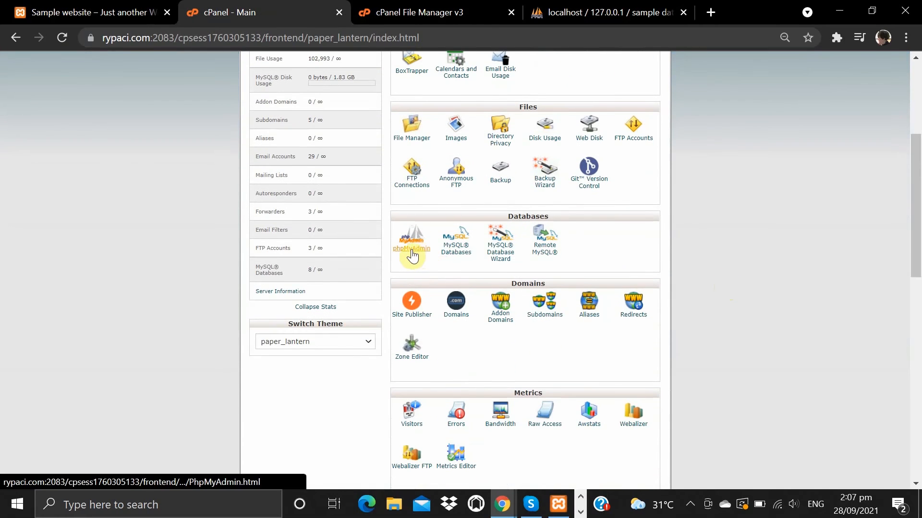
left_click(411, 250)
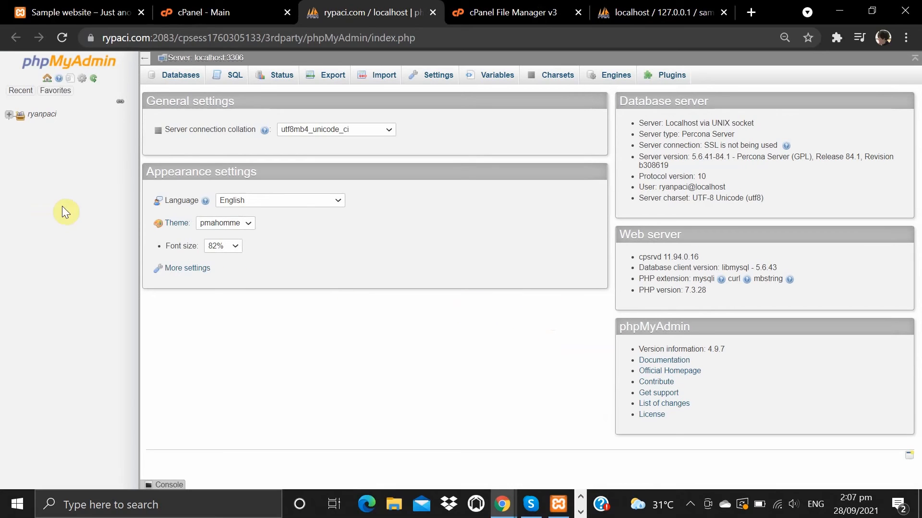
left_click(6, 115)
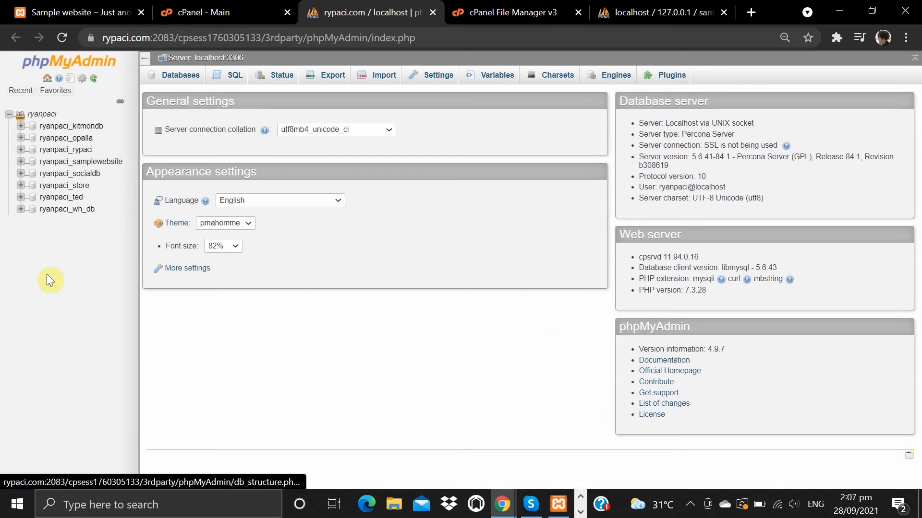
left_click(85, 167)
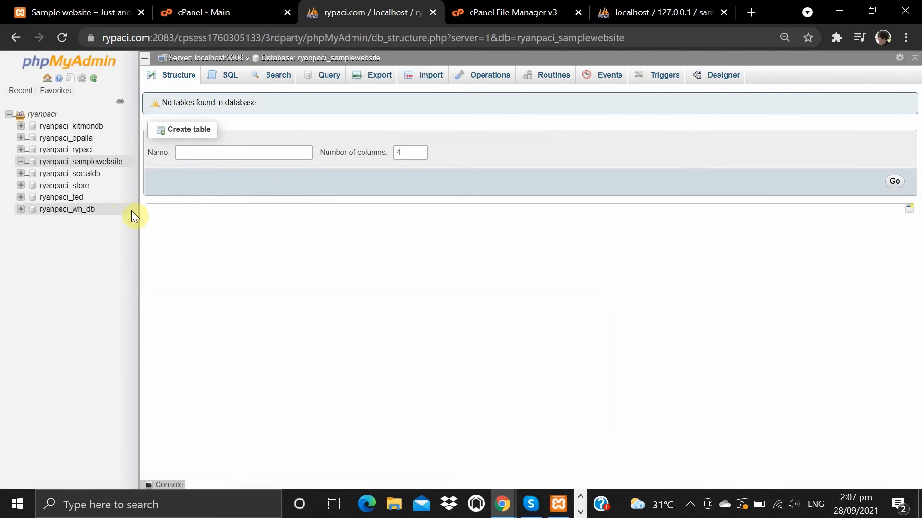
left_click(419, 79)
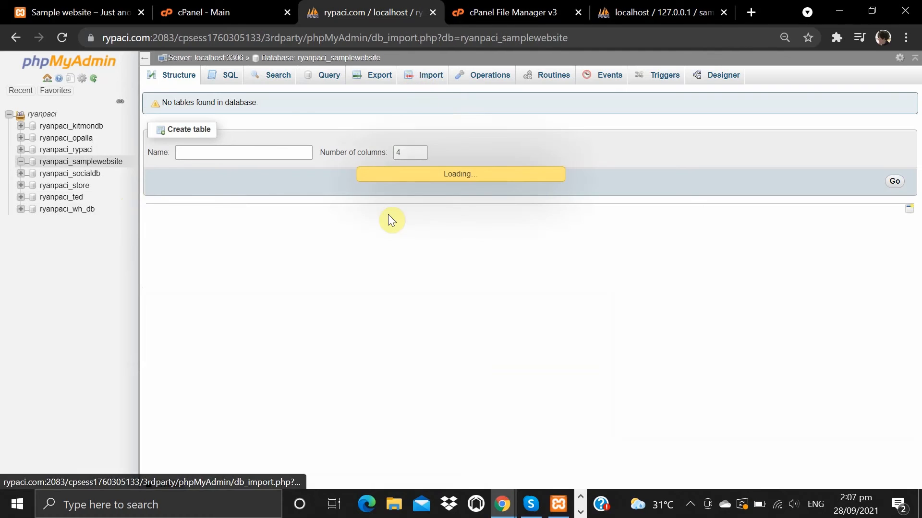
Import sample_database.sql from Downloads into ryanpaci_samplewebsite, running 84 queries
left_click(254, 192)
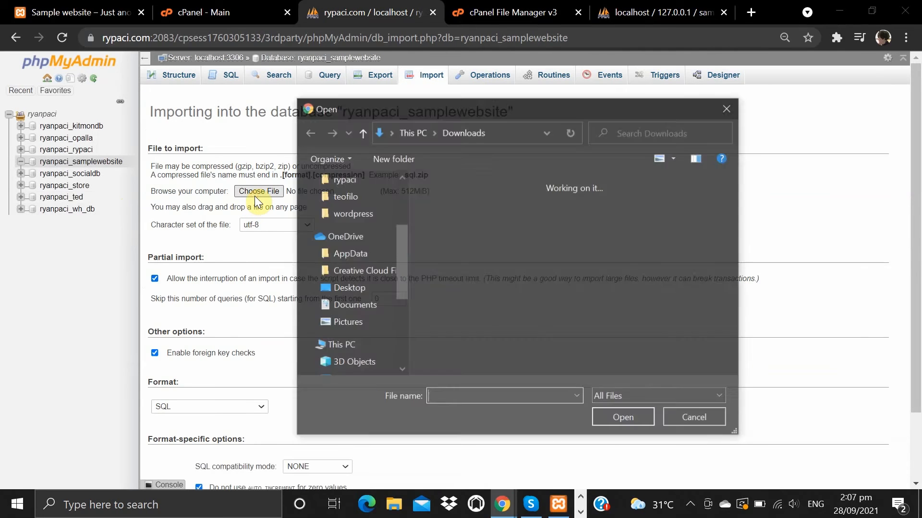
left_click(457, 243)
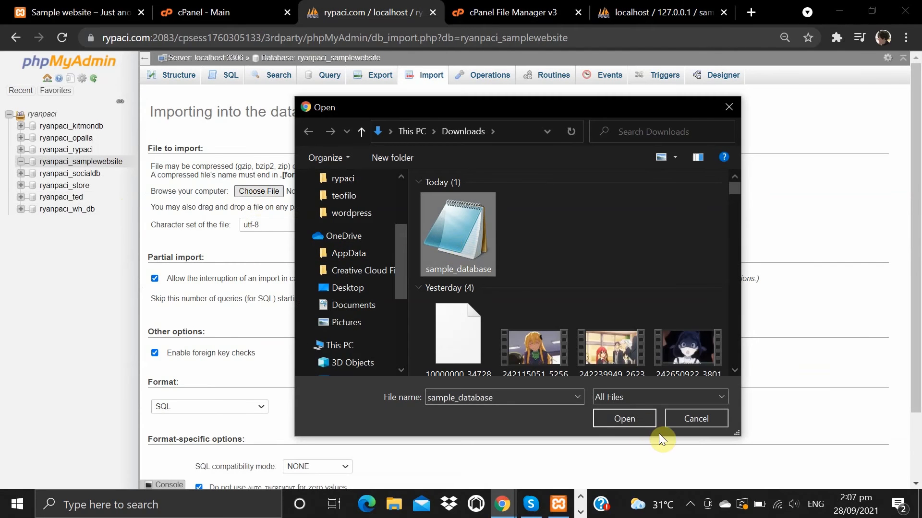
left_click(638, 420)
scroll(205, 428, "down", 2)
left_click(171, 442)
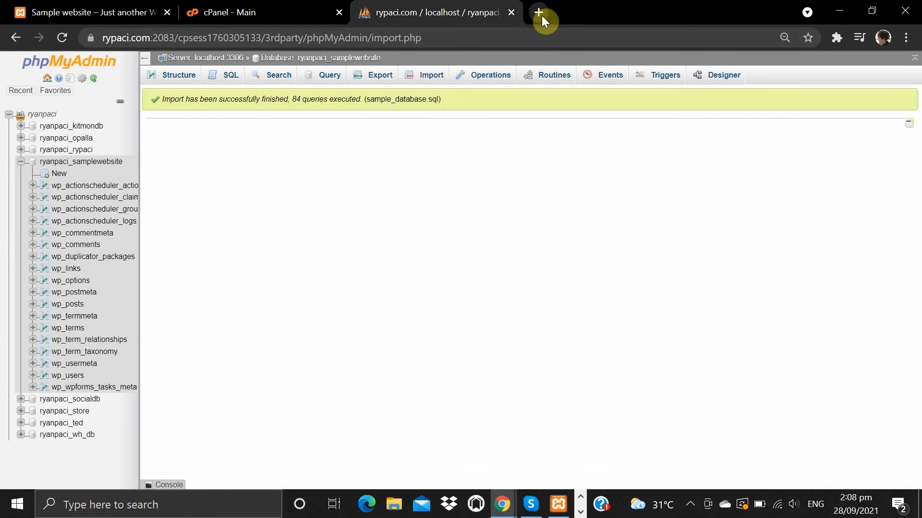
left_click(542, 15)
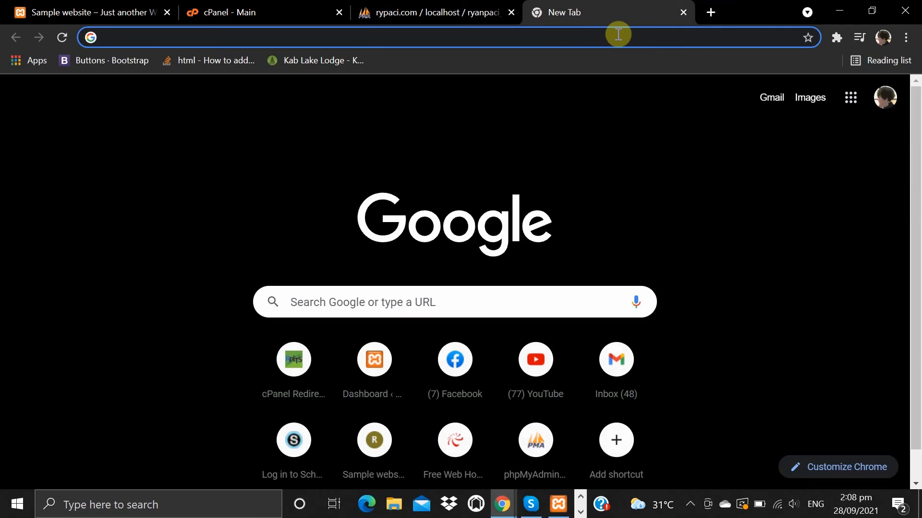
Load samplewebsite.rypaci.com, see 'Error establishing a database connection', then close the tab
type("sa")
key("Right")
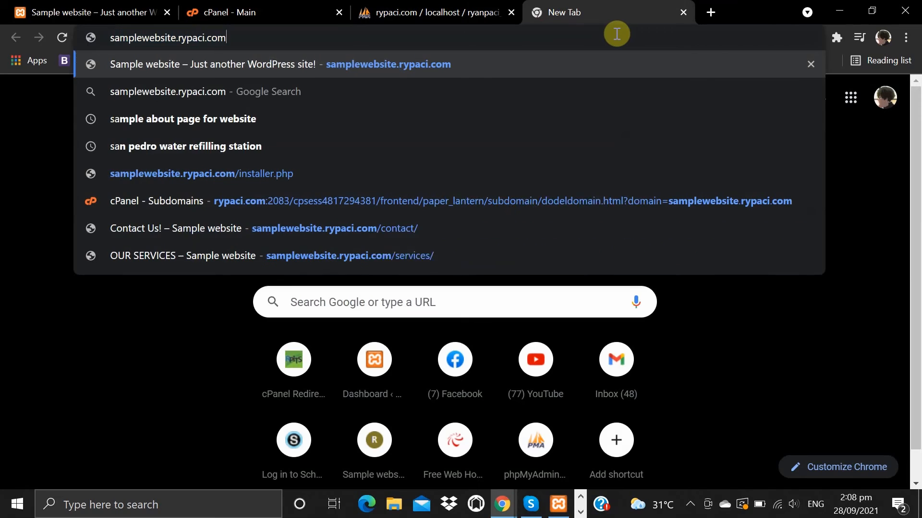
key("Return")
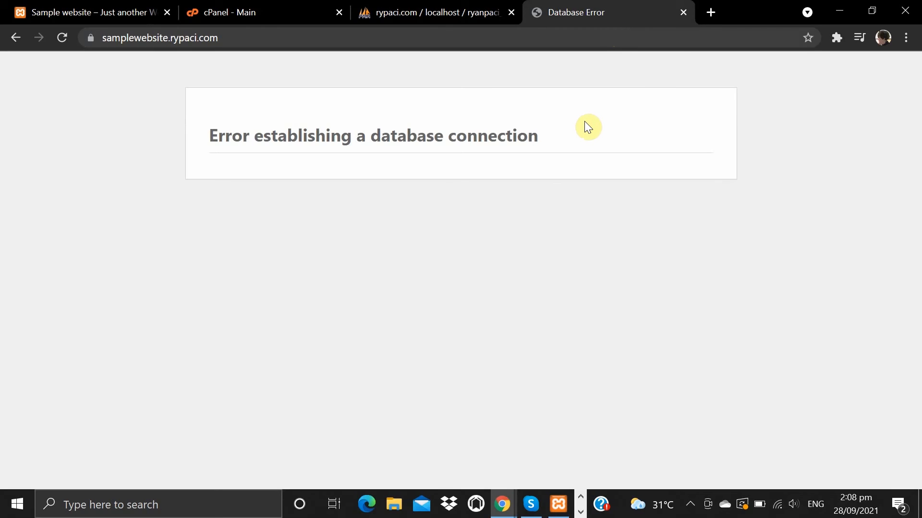
key("ctrl+w")
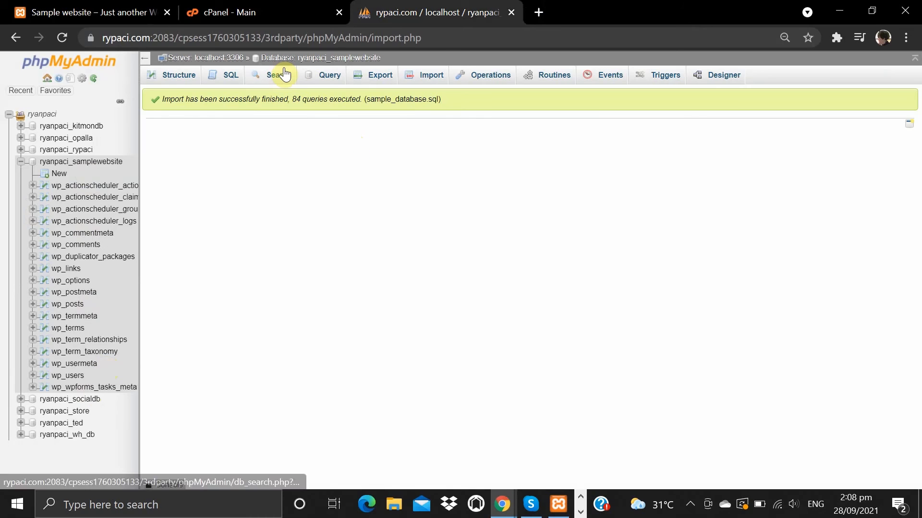
Open File Manager at public_html/samplewebsite and choose Edit on wp-config-sample.php
left_click(260, 11)
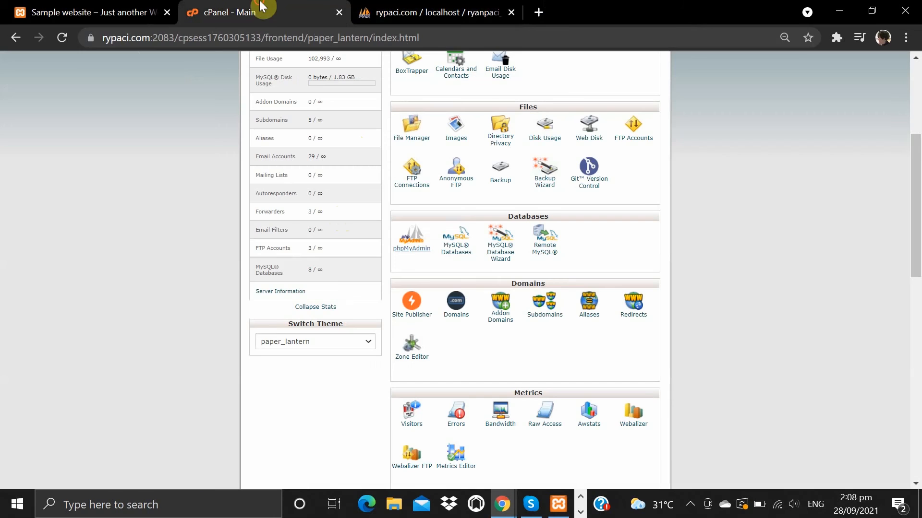
left_click(408, 136)
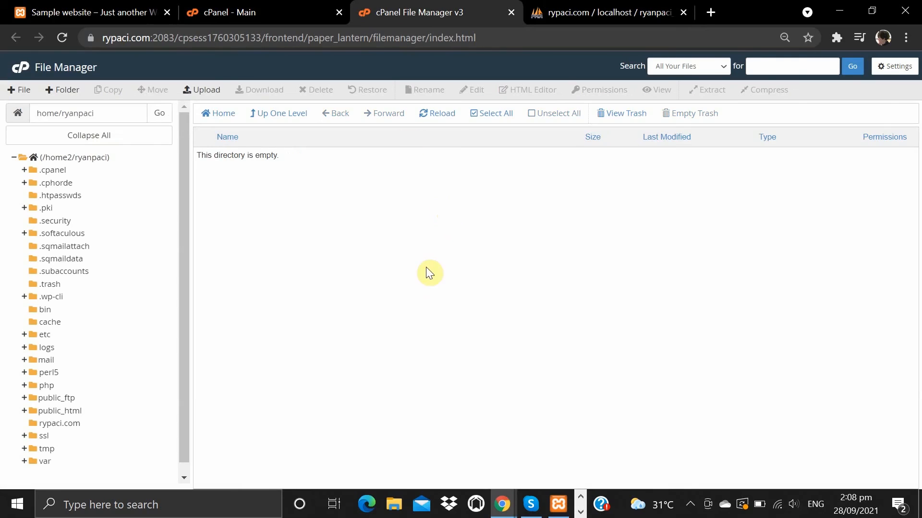
scroll(53, 332, "down", 1)
left_click(62, 400)
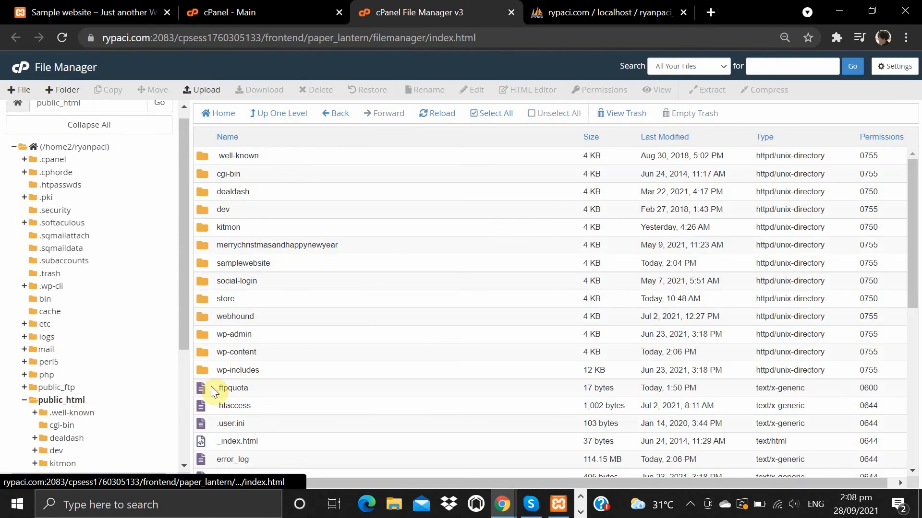
scroll(232, 350, "down", 1)
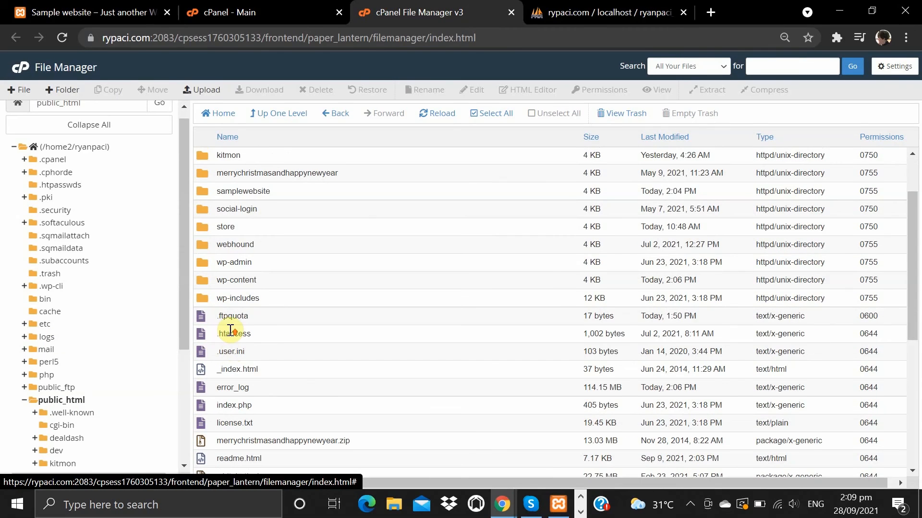
scroll(230, 322, "up", 1)
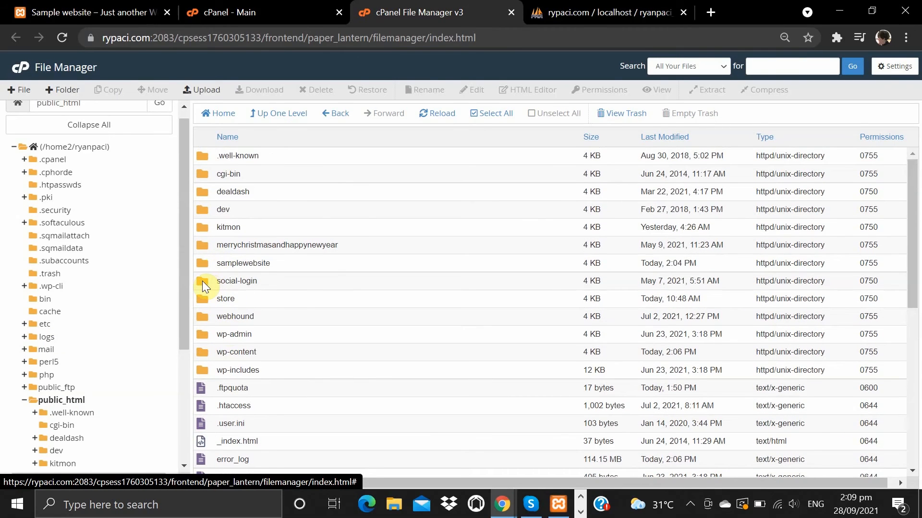
double_click(200, 261)
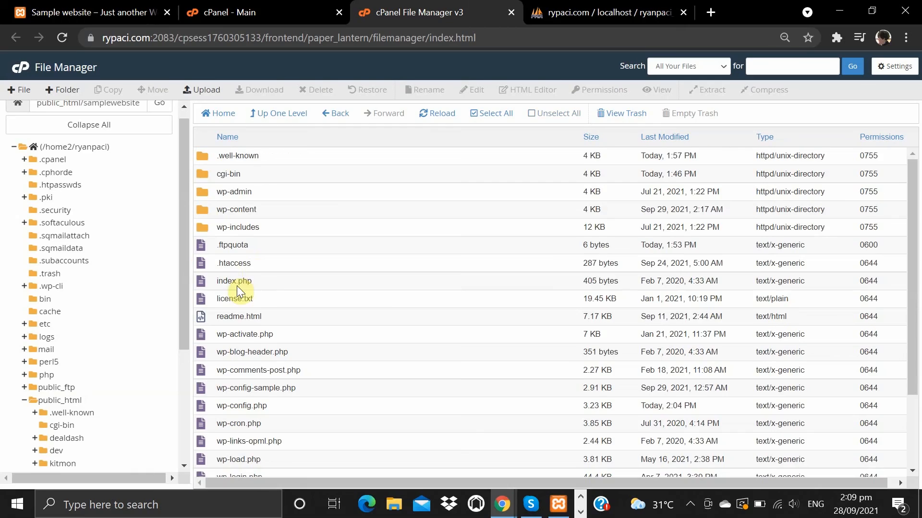
scroll(251, 263, "down", 2)
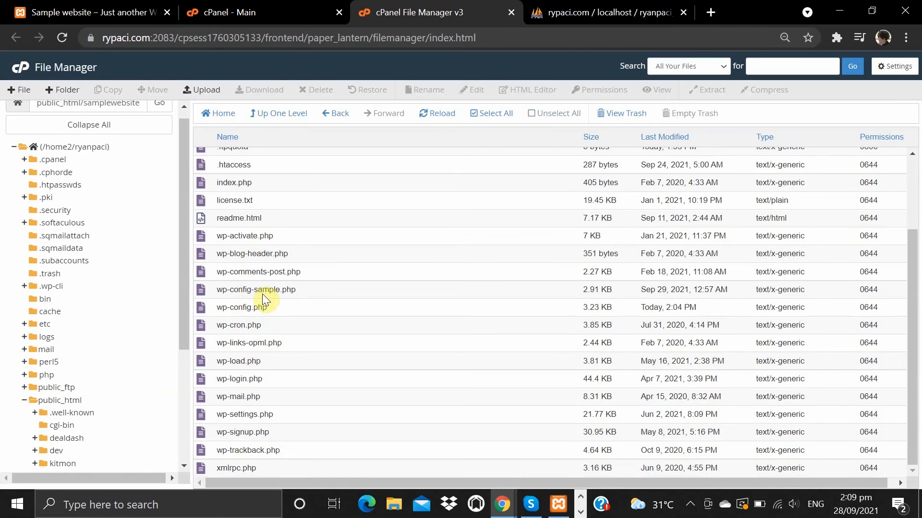
left_click(263, 290)
right_click(264, 290)
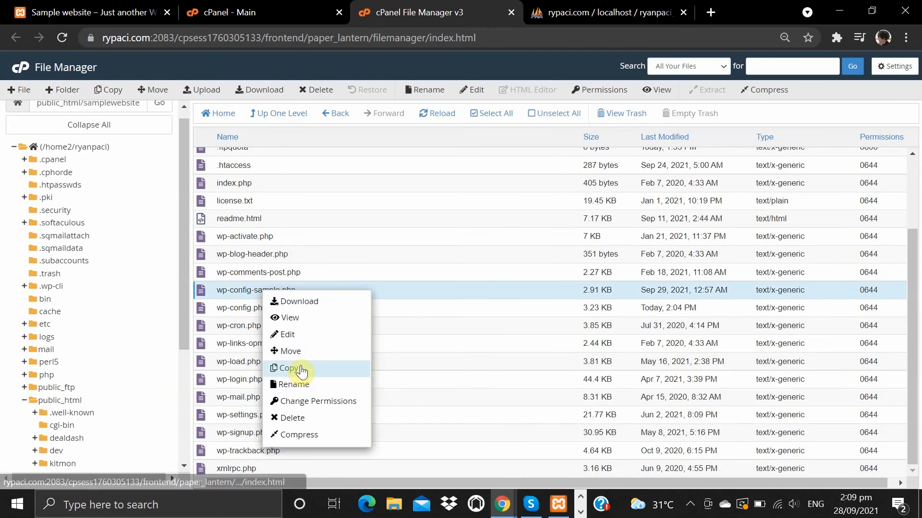
left_click(298, 332)
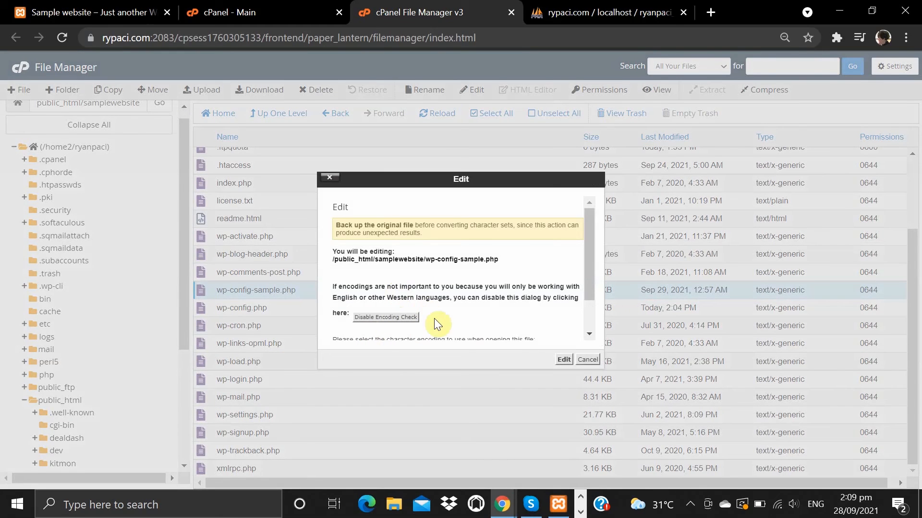
Open wp-config-sample.php in the code editor and paste ryanpaci_samplewebsite as DB_NAME
left_click(565, 360)
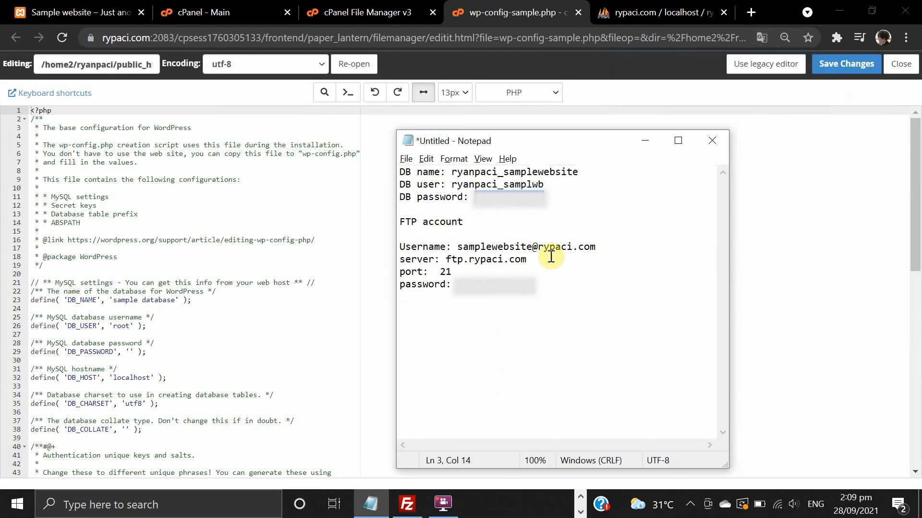
left_click_drag(579, 172, 454, 174)
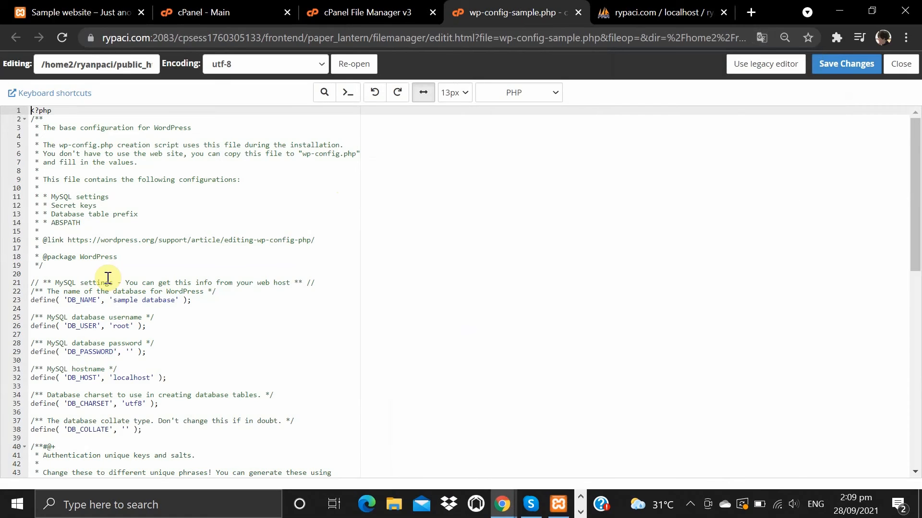
left_click(117, 301)
left_click_drag(129, 302, 176, 300)
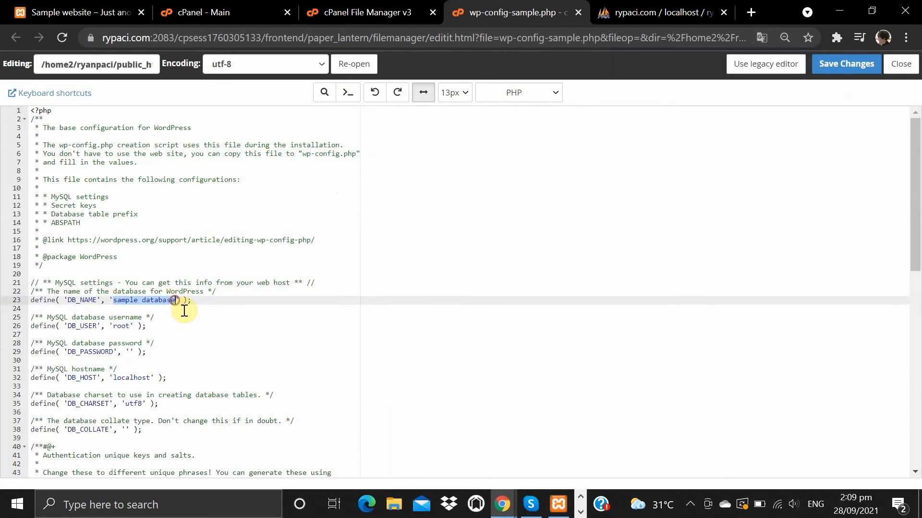
type("ryanpaci_samplewebsite")
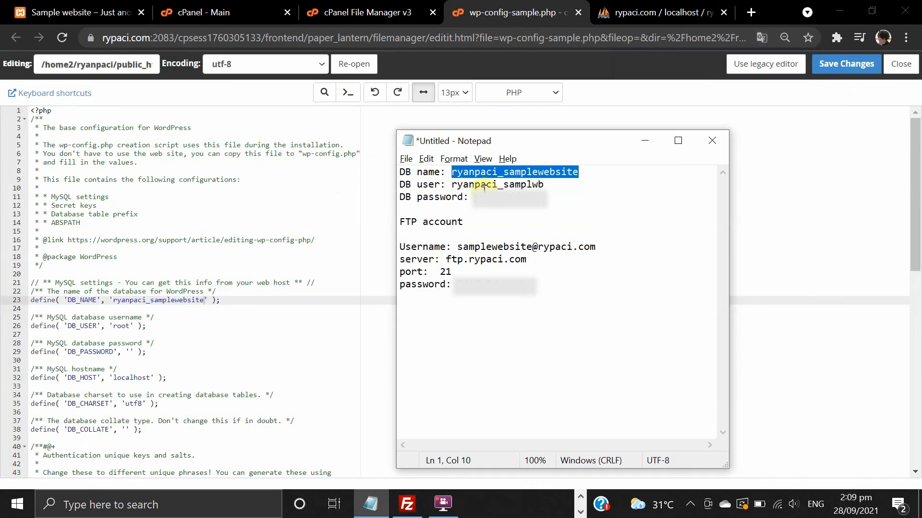
left_click_drag(452, 185, 543, 185)
key("ctrl+c")
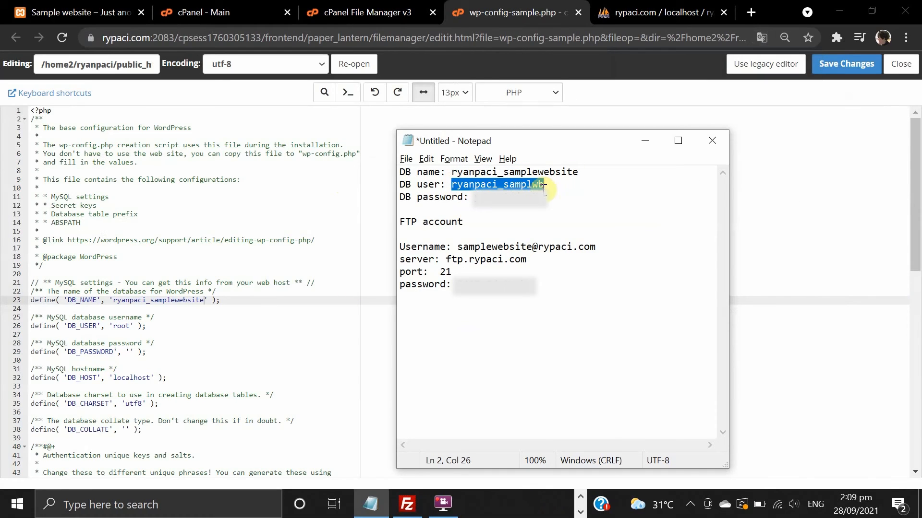
key("alt+Tab")
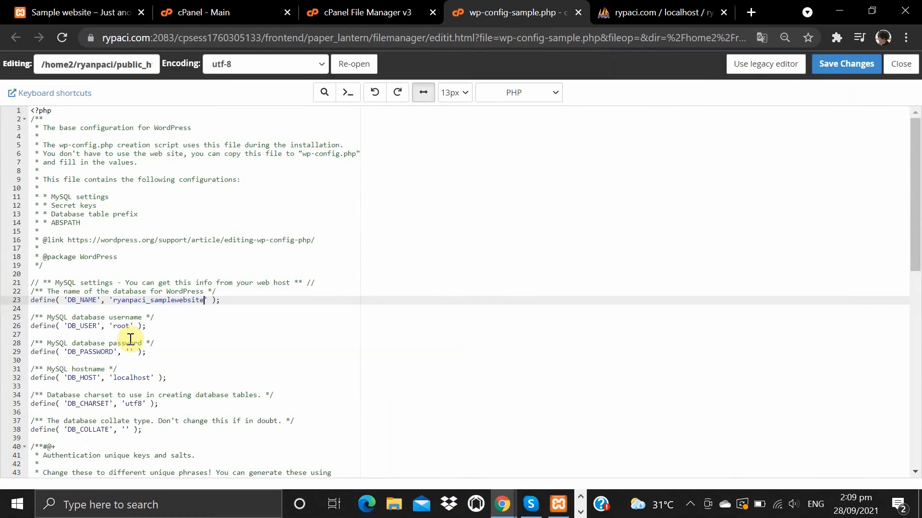
left_click(116, 326)
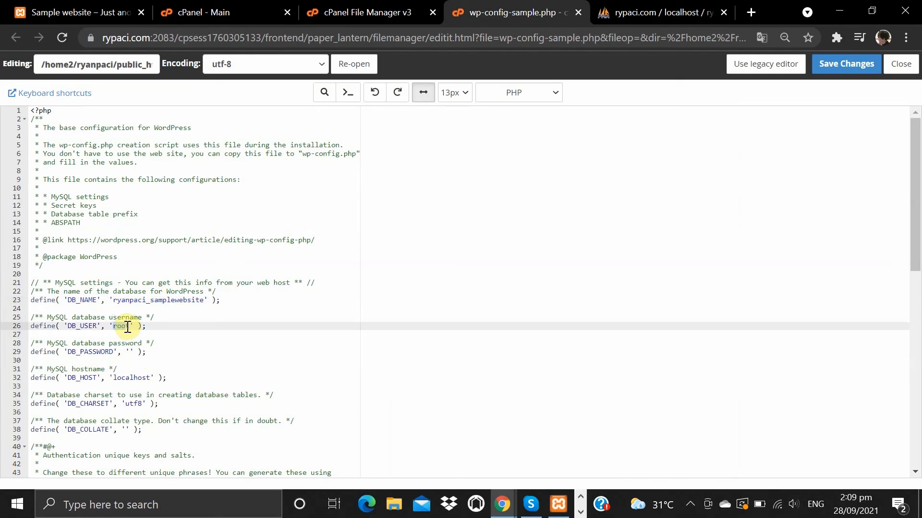
key("ctrl+v")
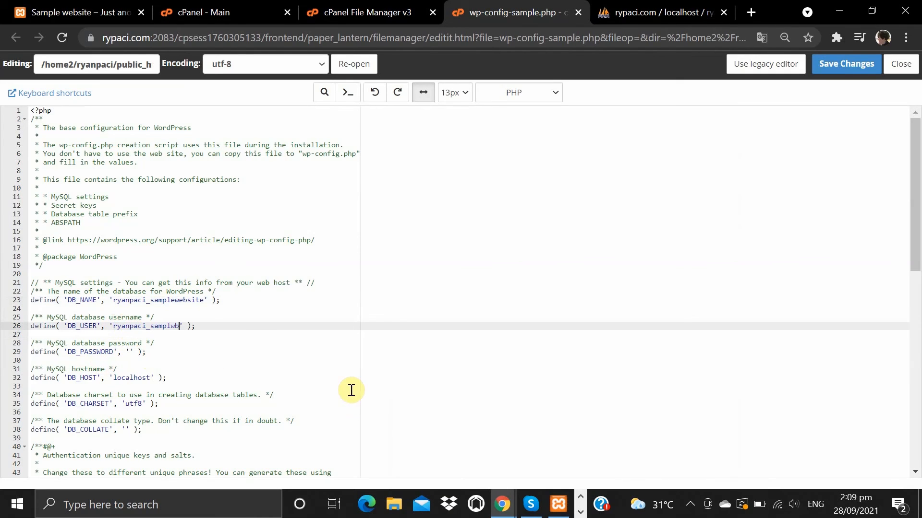
Copy the database password from the notes into DB_PASSWORD and save the config file
key("alt+Tab")
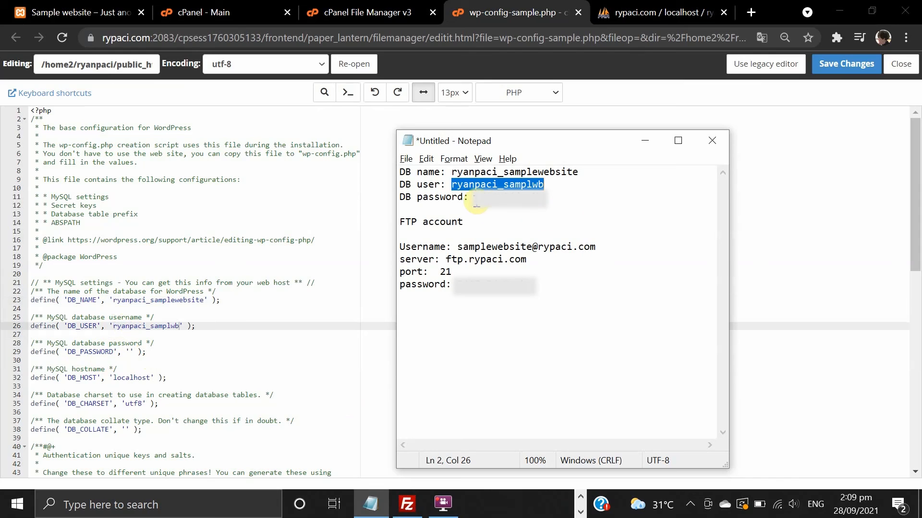
left_click(476, 199)
left_click_drag(477, 199, 531, 208)
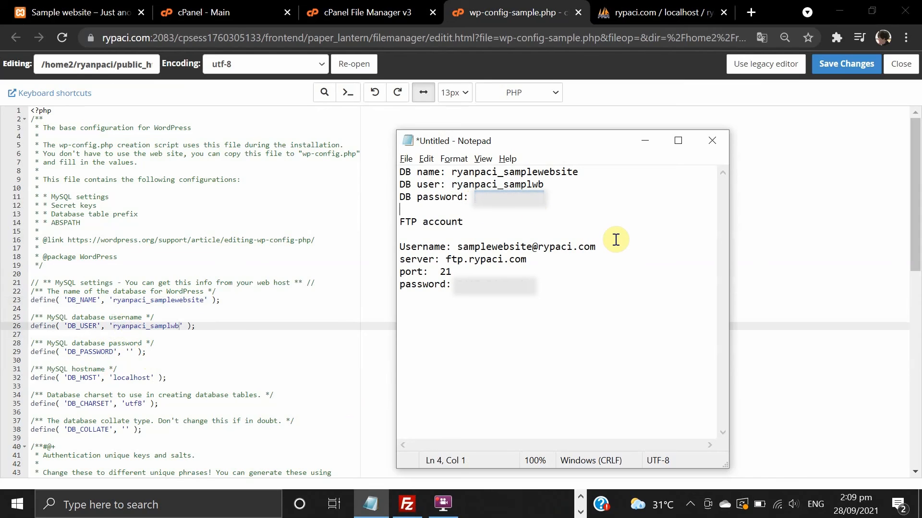
key("alt+Tab")
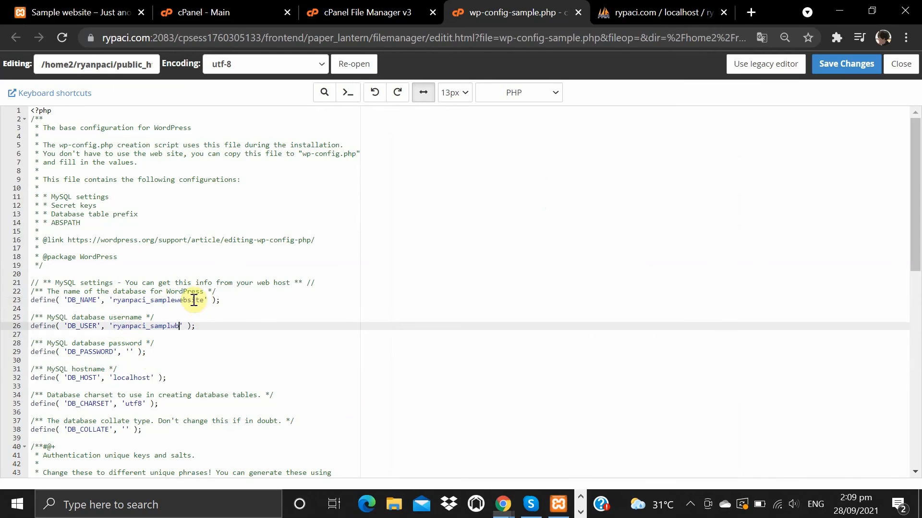
key("alt+Tab")
left_click(524, 216)
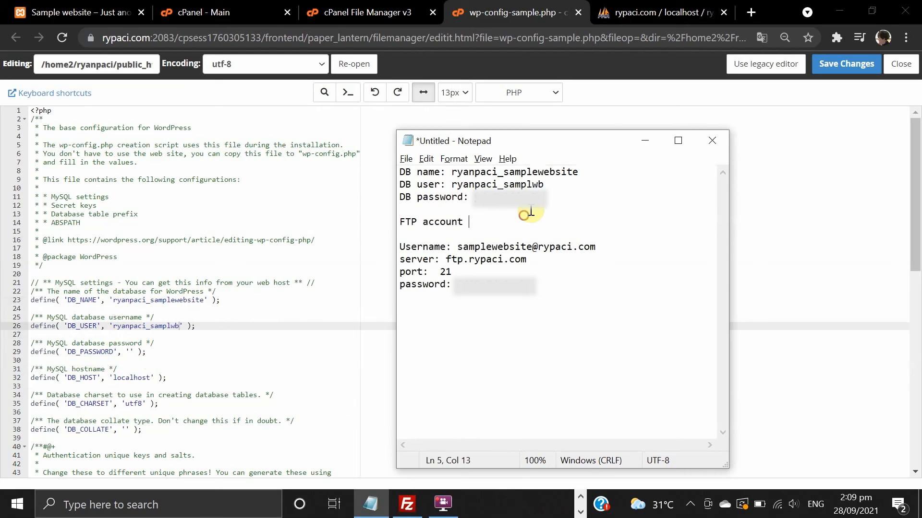
left_click_drag(546, 200, 485, 189)
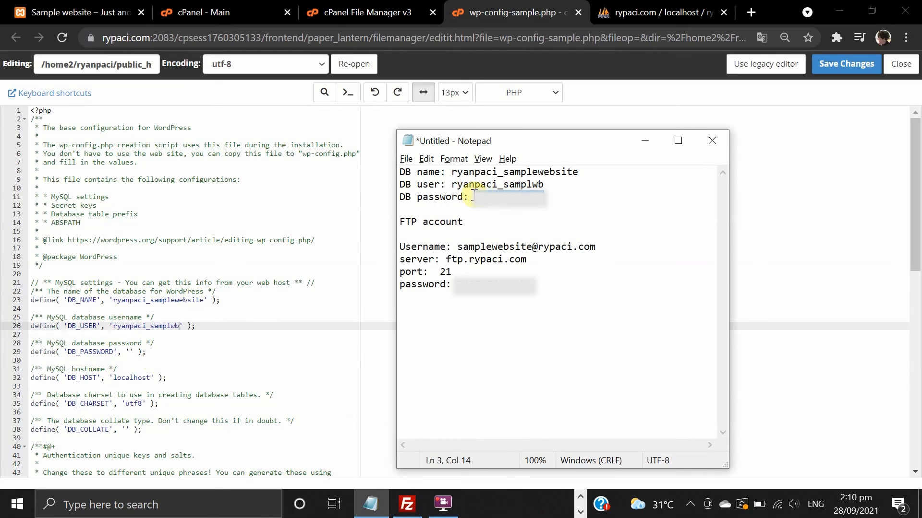
right_click(490, 196)
left_click(511, 233)
key("alt+Tab")
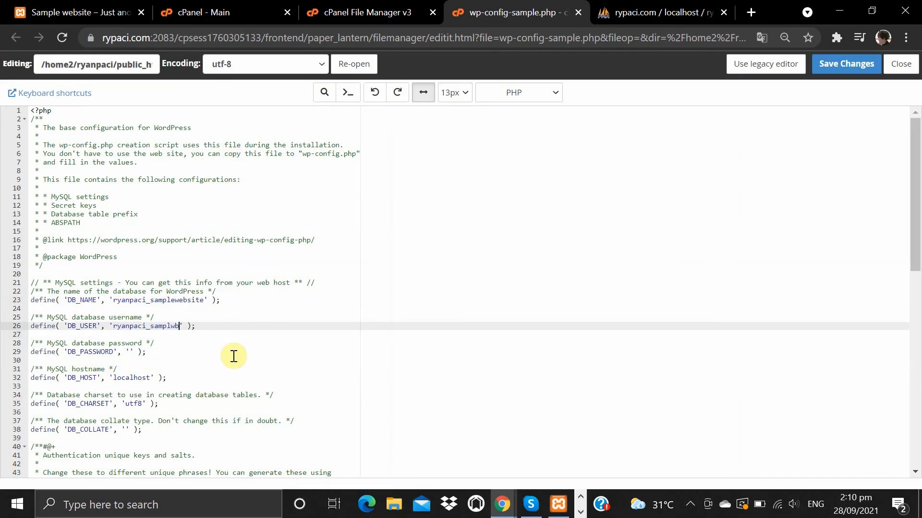
left_click(128, 353)
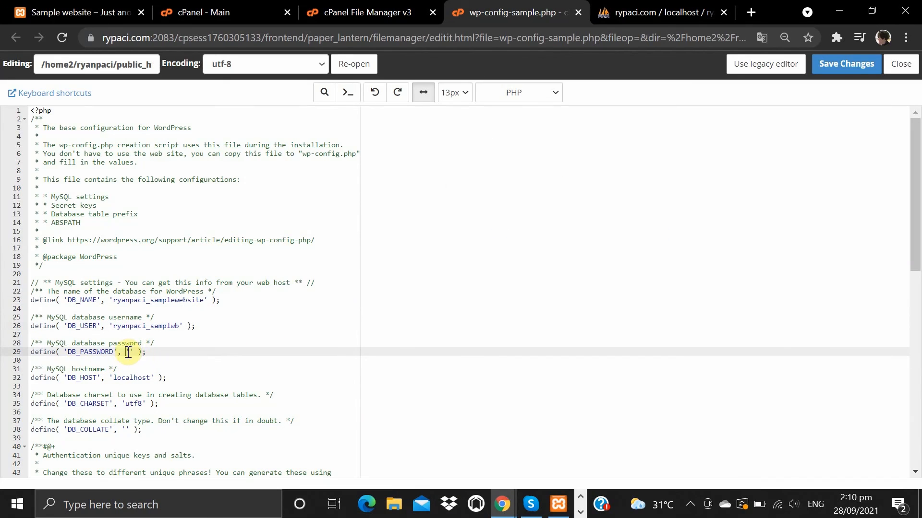
key("ctrl+v")
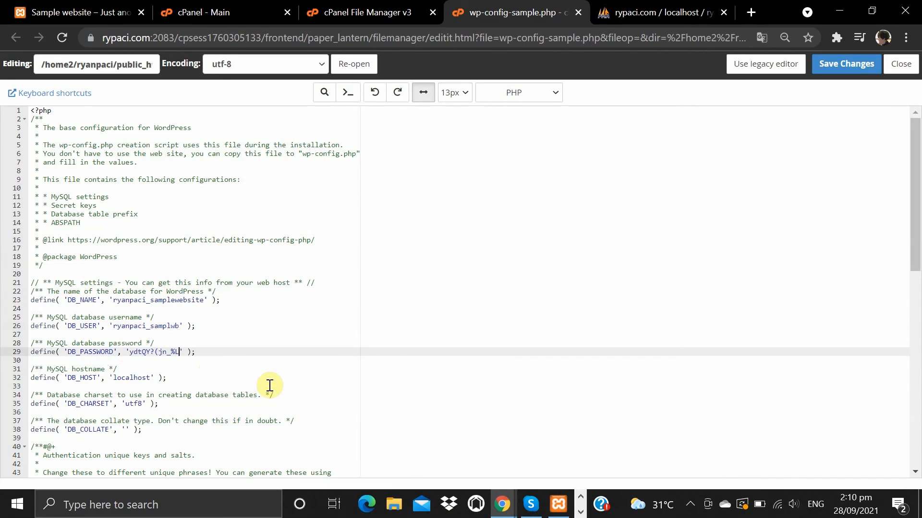
scroll(194, 350, "down", 2)
scroll(194, 350, "up", 3)
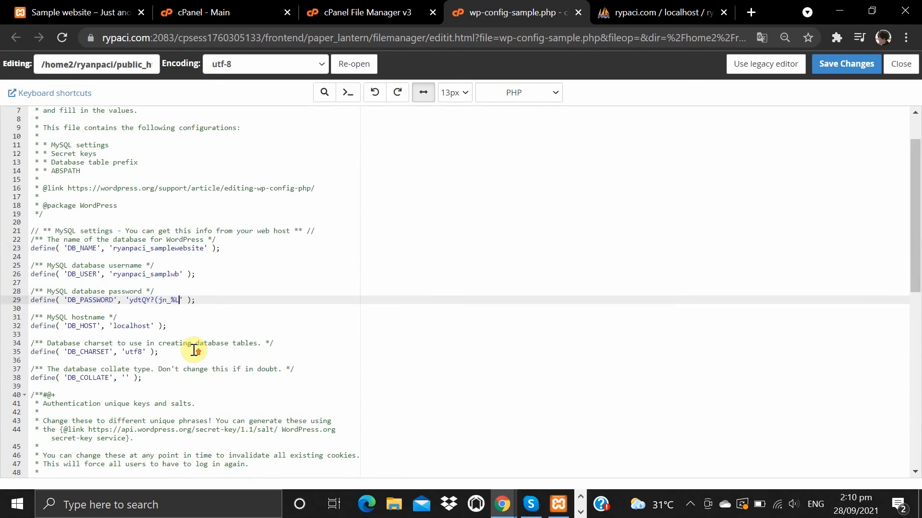
left_click(833, 65)
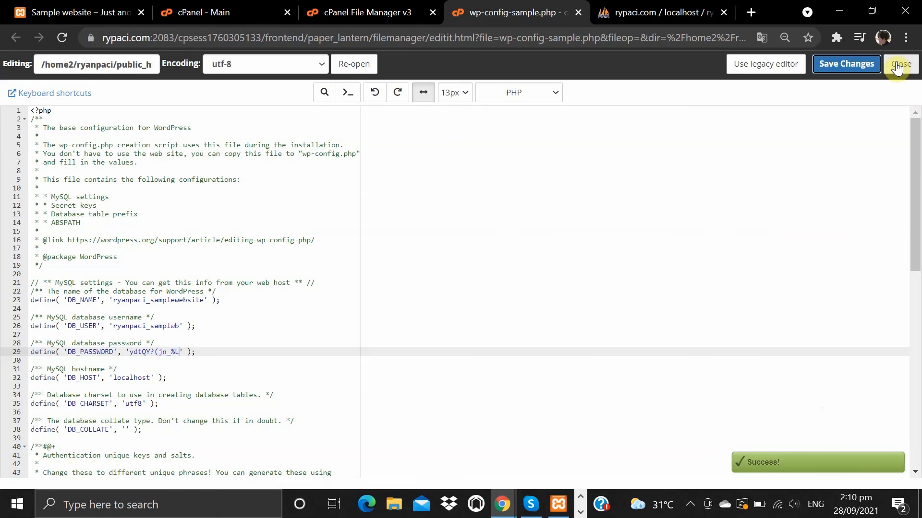
Close the config editor and reload samplewebsite.rypaci.com in a new tab
left_click(896, 68)
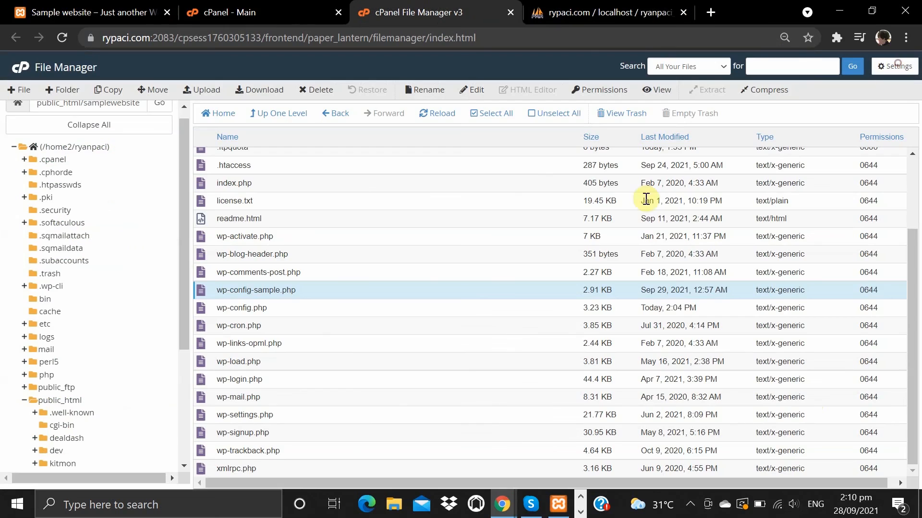
left_click(713, 11)
type("sample")
key("Return")
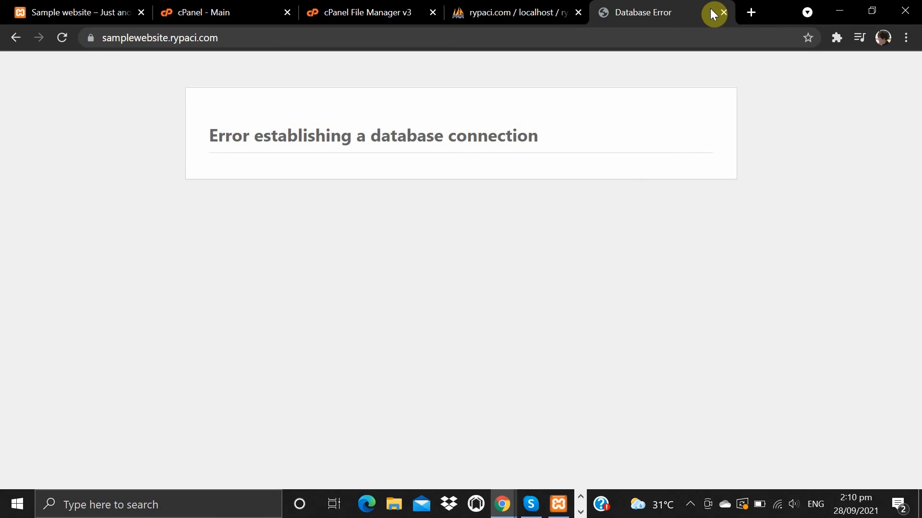
Close the still-failing database error page and the File Manager tab
key("ctrl+w")
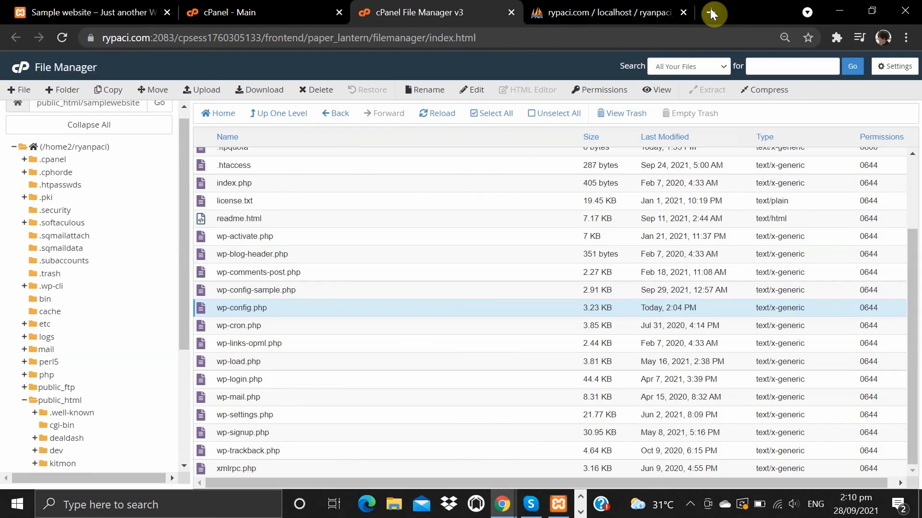
scroll(342, 281, "up", 3)
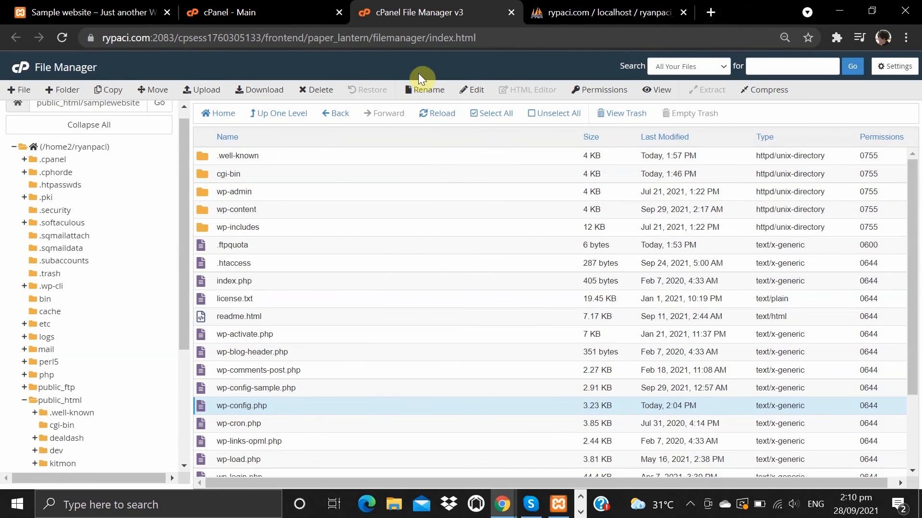
key("ctrl+w")
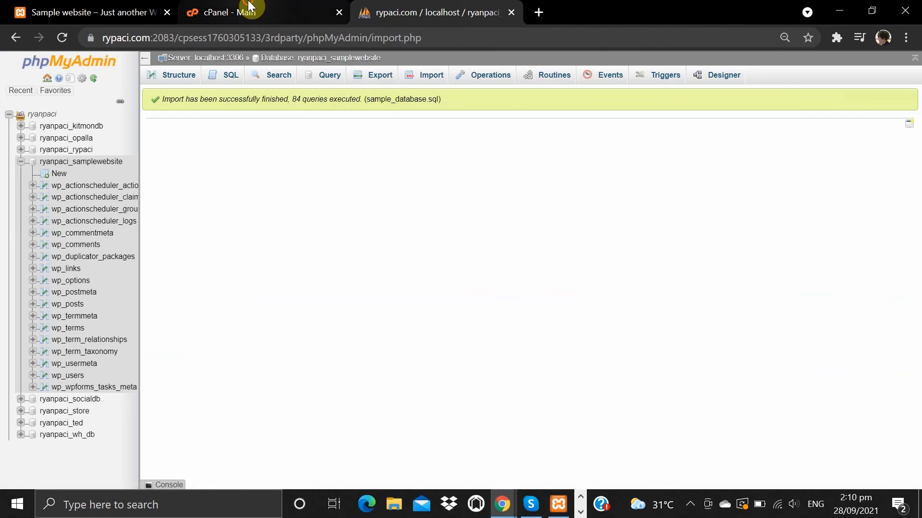
In MySQL Databases, add user ryanpaci_samplwb to database ryanpaci_samplewebsite
left_click(263, 12)
scroll(373, 297, "up", 3)
scroll(373, 297, "down", 1)
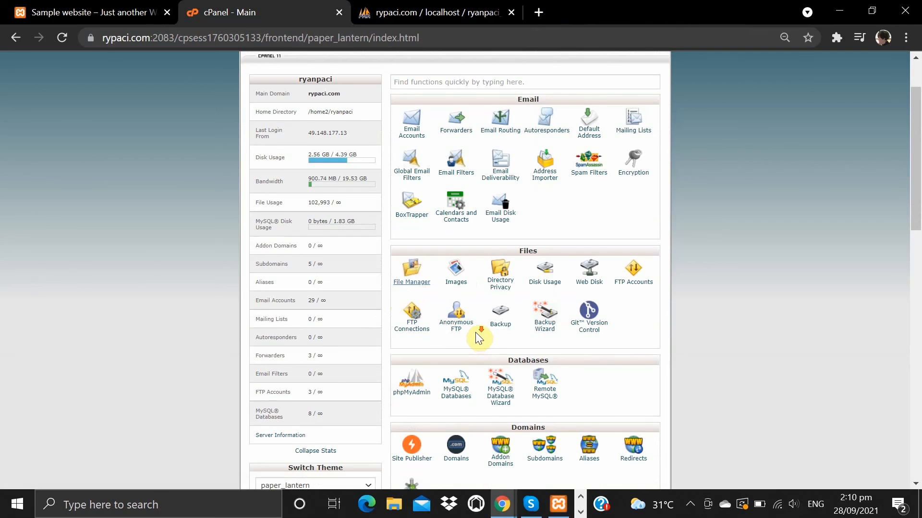
scroll(477, 334, "down", 1)
left_click(456, 319)
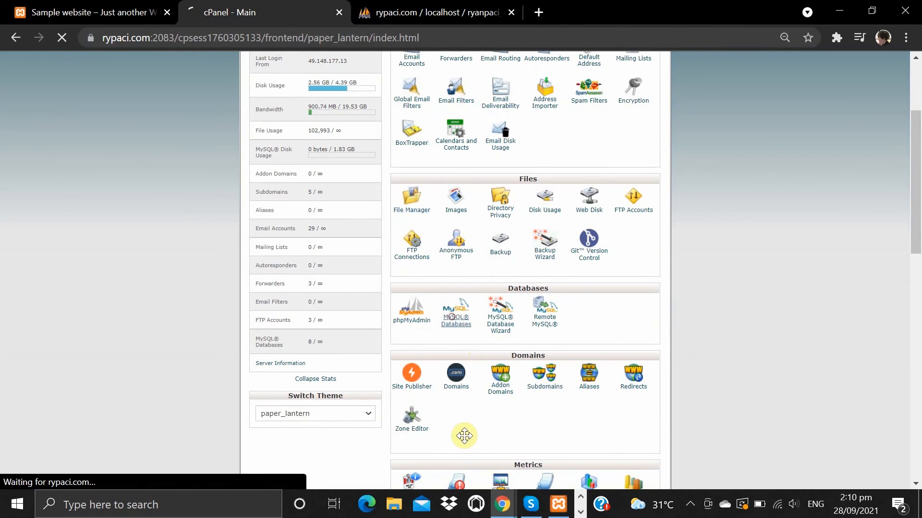
scroll(430, 312, "down", 12)
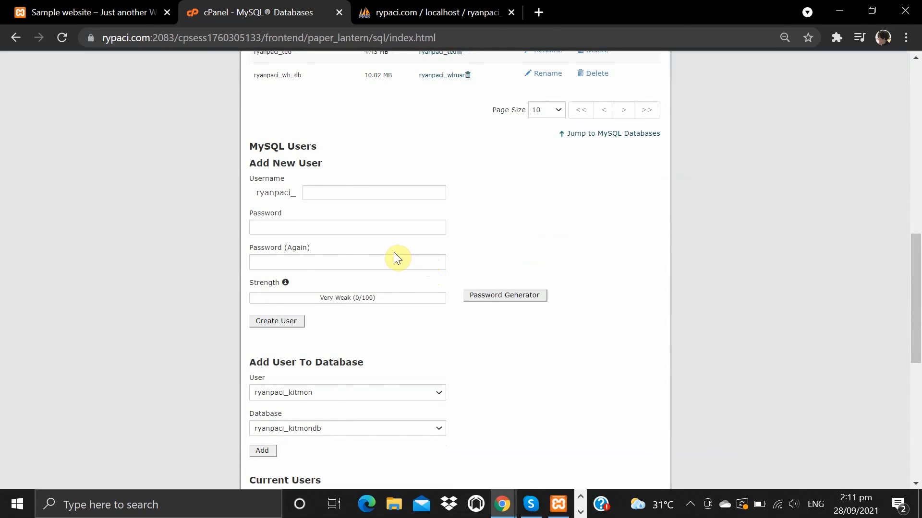
scroll(394, 252, "down", 3)
left_click(358, 249)
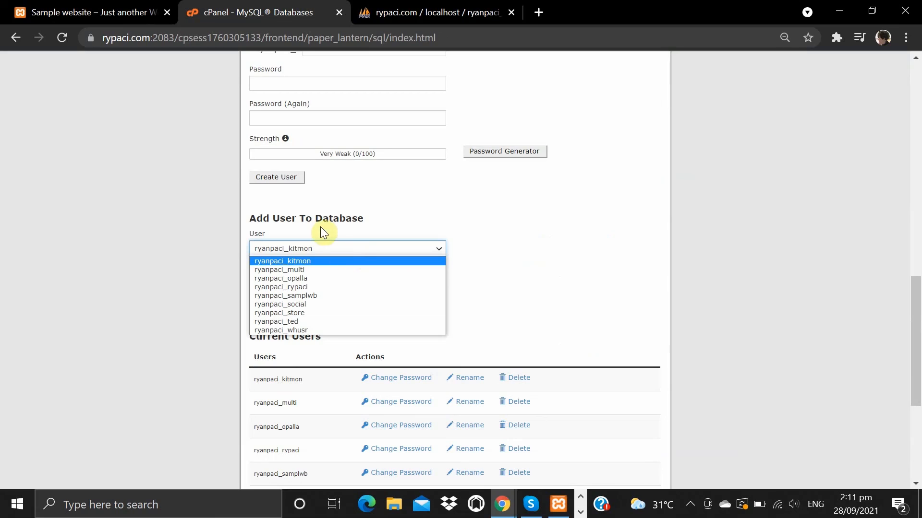
left_click(314, 296)
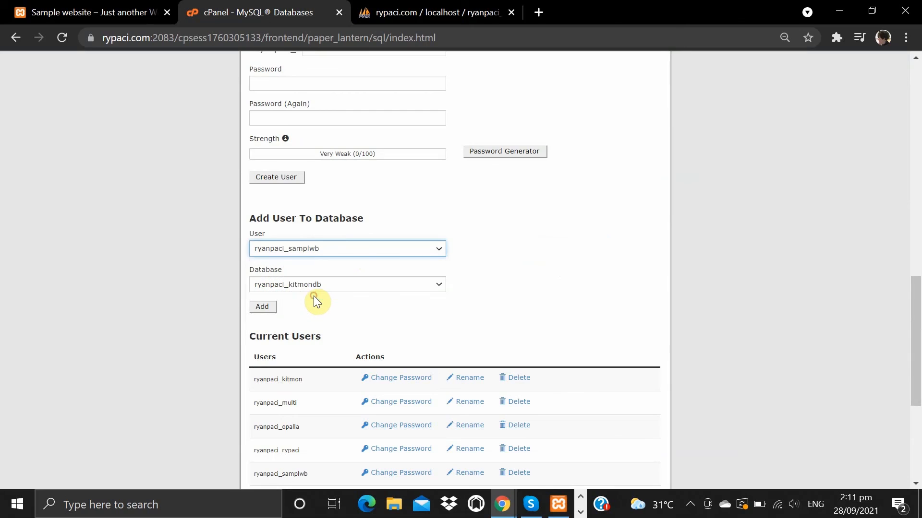
left_click(340, 286)
left_click(337, 324)
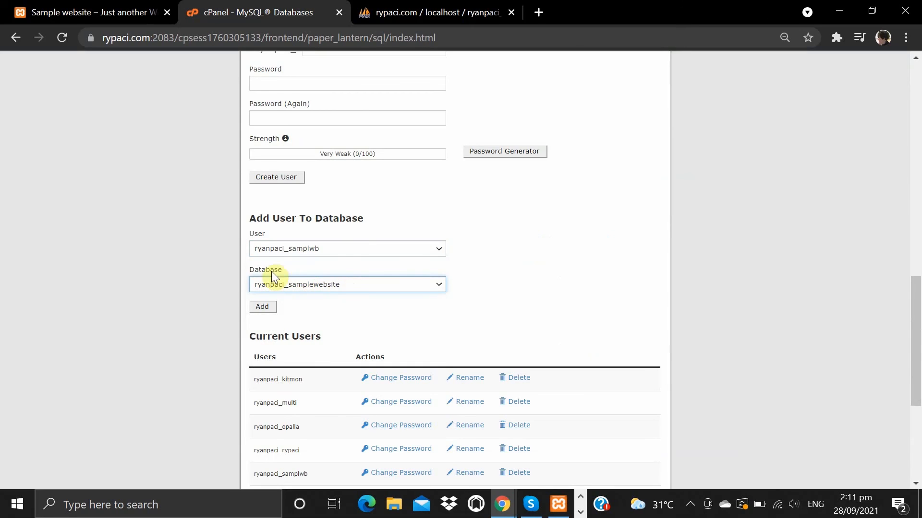
left_click(263, 307)
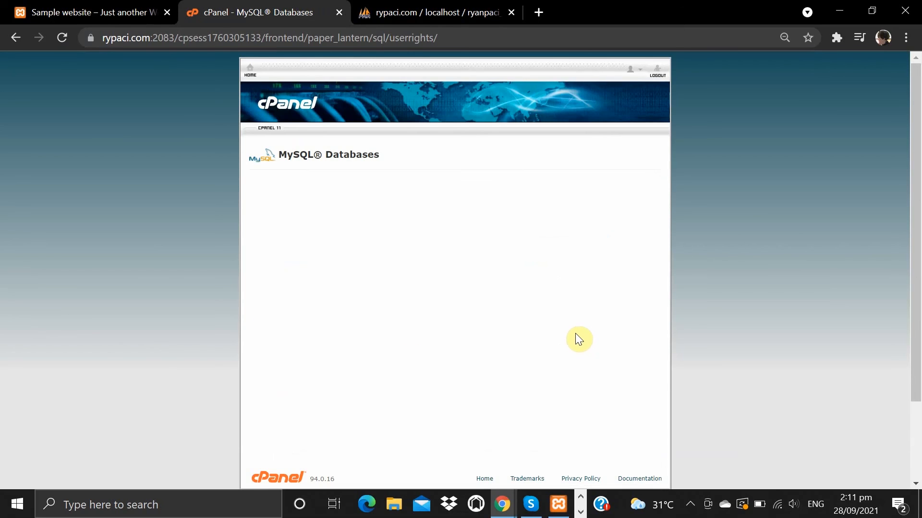
Grant ryanpaci_samplwb ALL PRIVILEGES on the database and save the changes
scroll(504, 287, "down", 2)
scroll(504, 287, "up", 2)
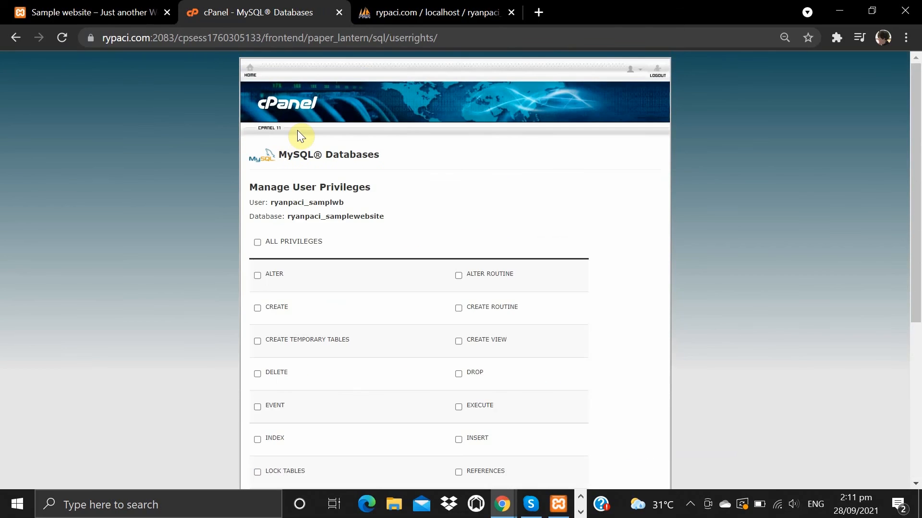
left_click(256, 242)
scroll(381, 253, "down", 5)
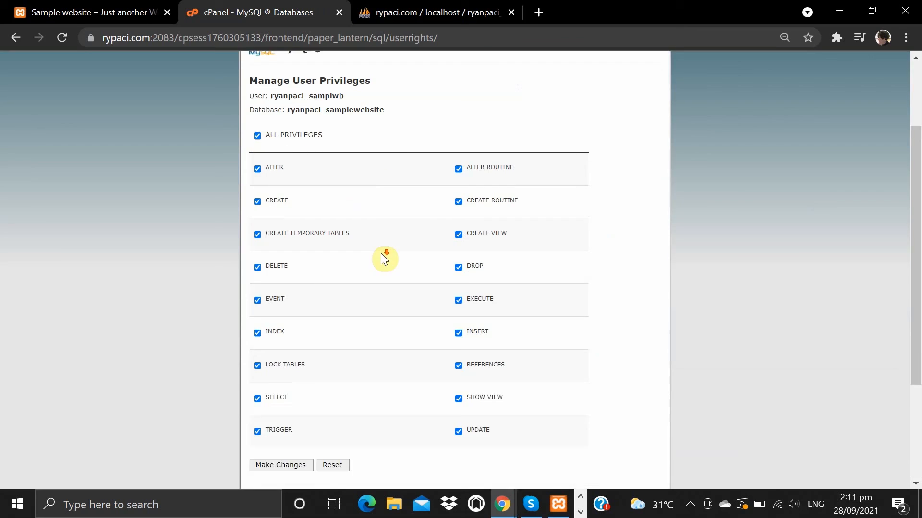
left_click(290, 309)
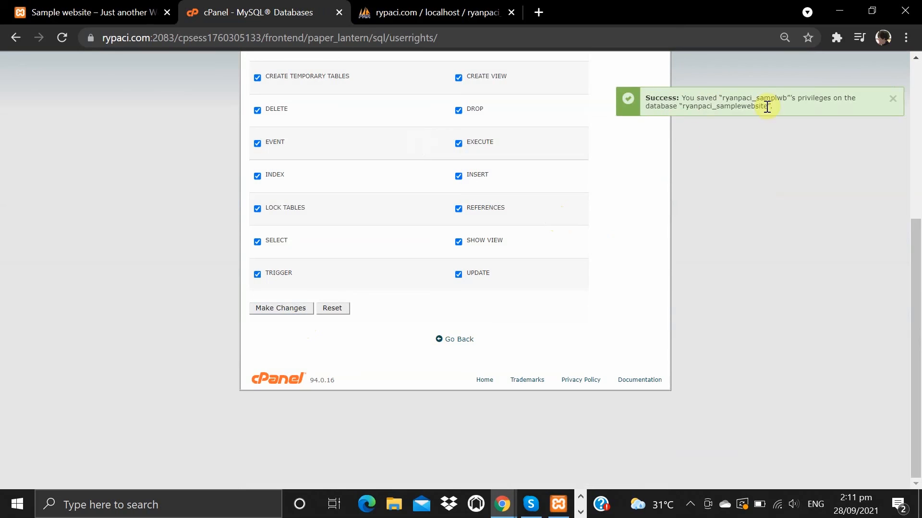
left_click(892, 99)
Reopen MySQL Databases from home to confirm the user is listed under Current Databases
scroll(469, 302, "up", 10)
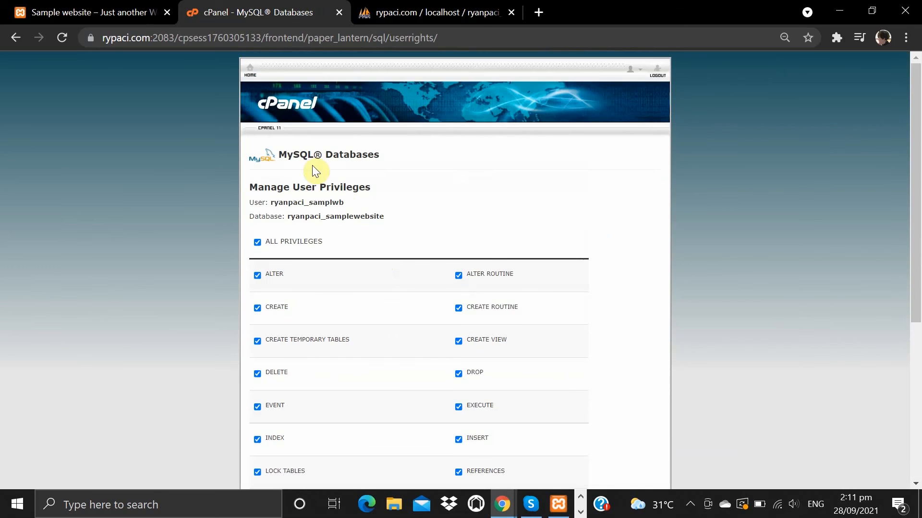
left_click(250, 71)
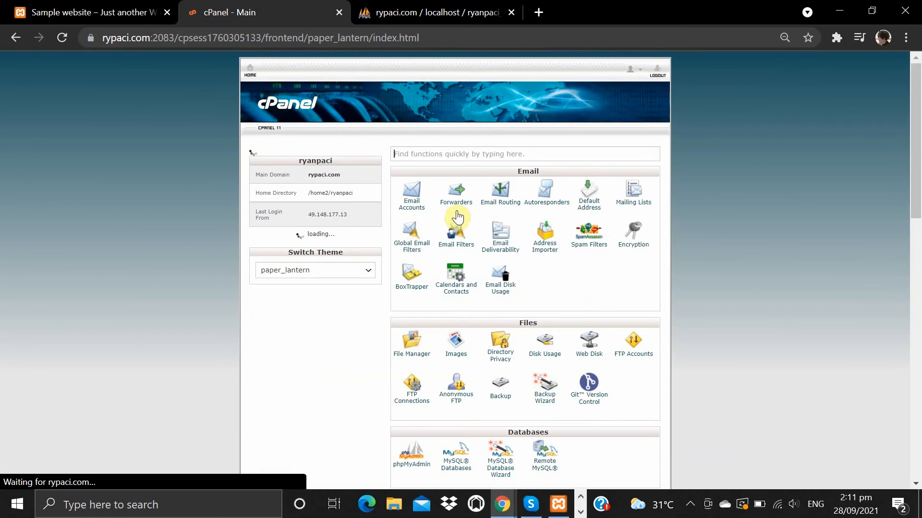
scroll(440, 245, "down", 4)
left_click(466, 247)
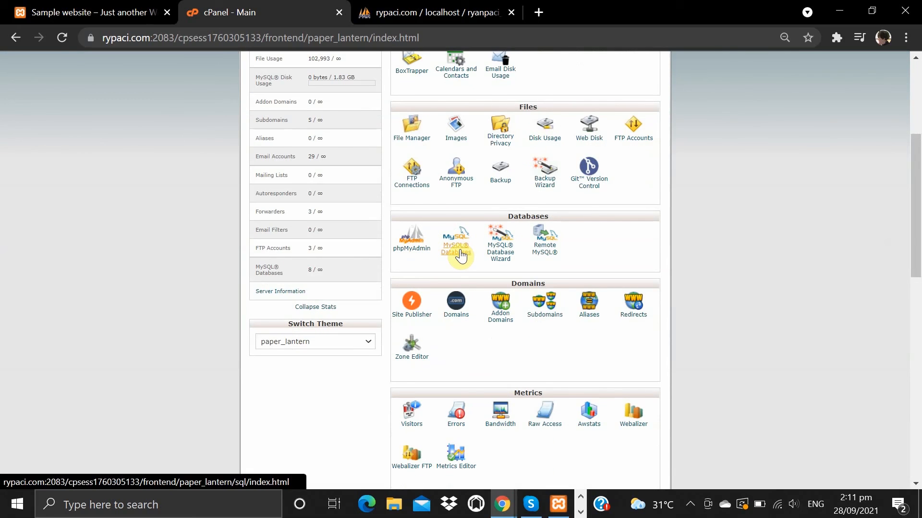
scroll(451, 315, "down", 8)
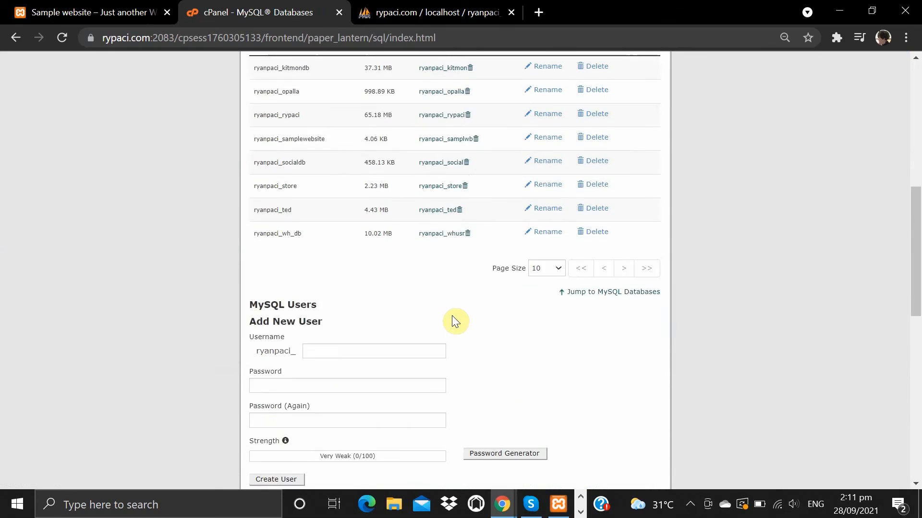
scroll(453, 320, "up", 1)
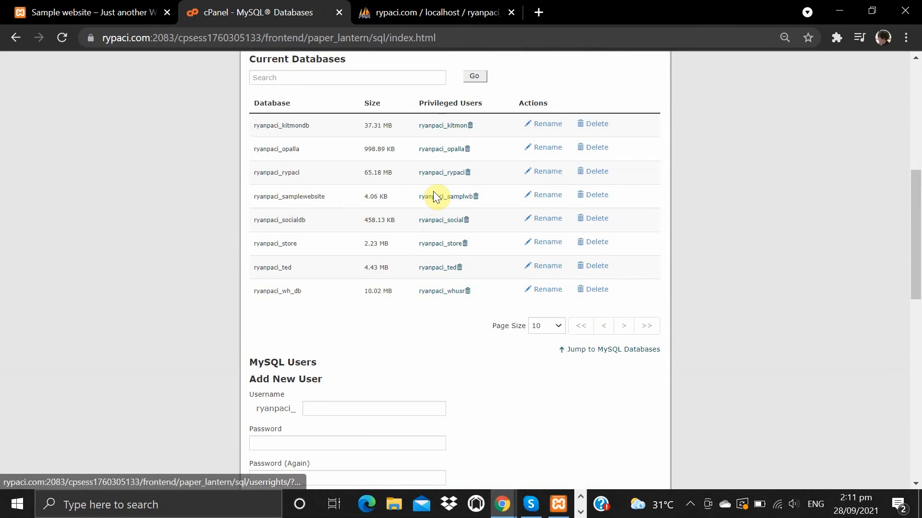
key("ctrl+t")
Load samplewebsite.rypaci.com and scroll from the RYPACI 'We Develop!' homepage to its Services footer
type("sa")
key("Return")
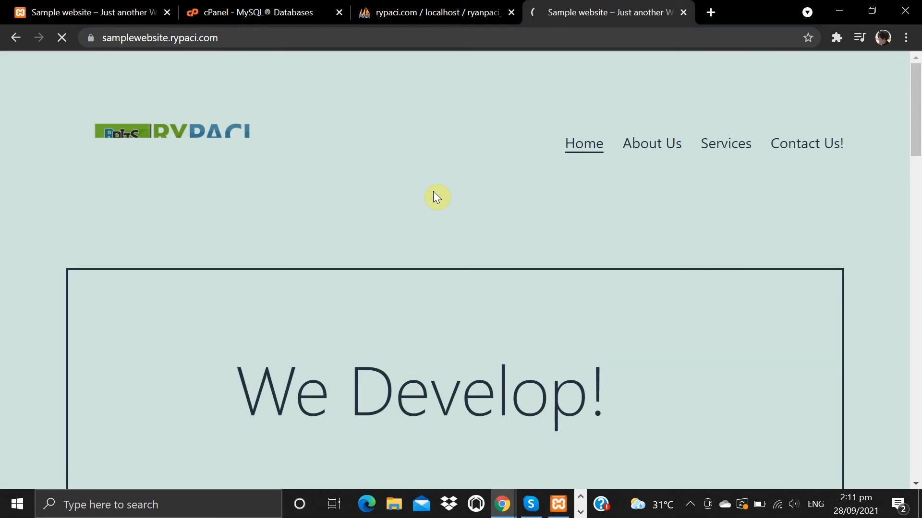
scroll(433, 193, "down", 12)
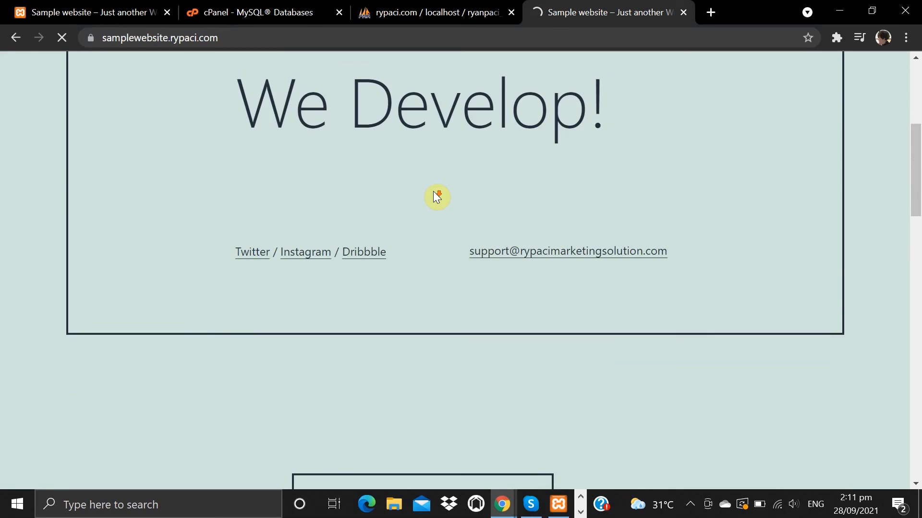
scroll(434, 191, "up", 5)
scroll(433, 190, "up", 6)
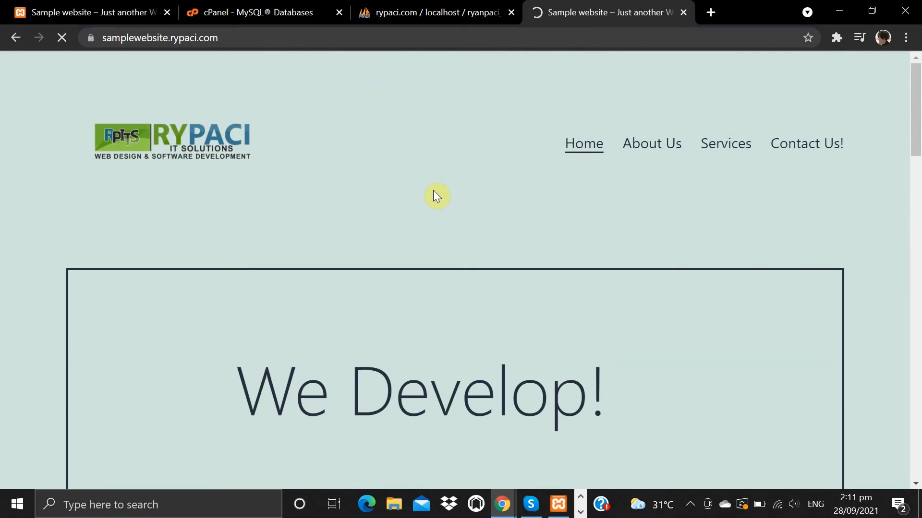
scroll(433, 190, "down", 10)
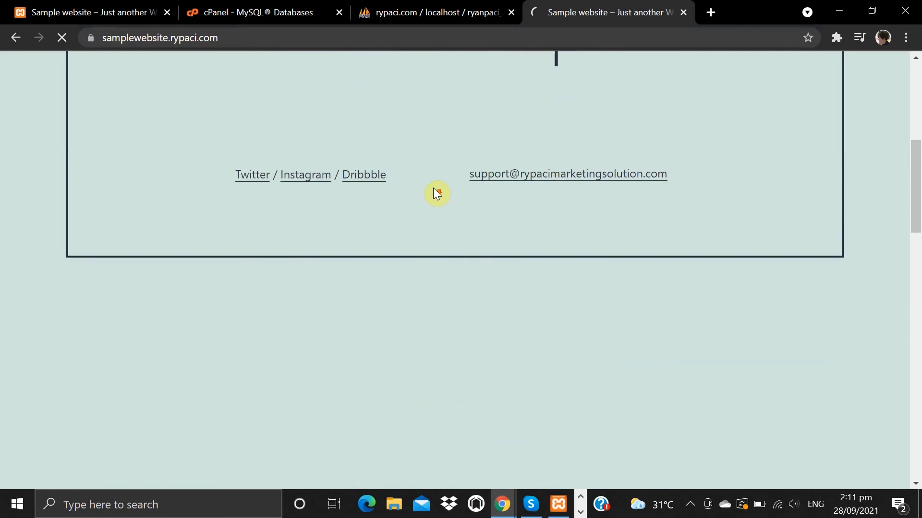
scroll(435, 185, "down", 5)
scroll(434, 185, "up", 13)
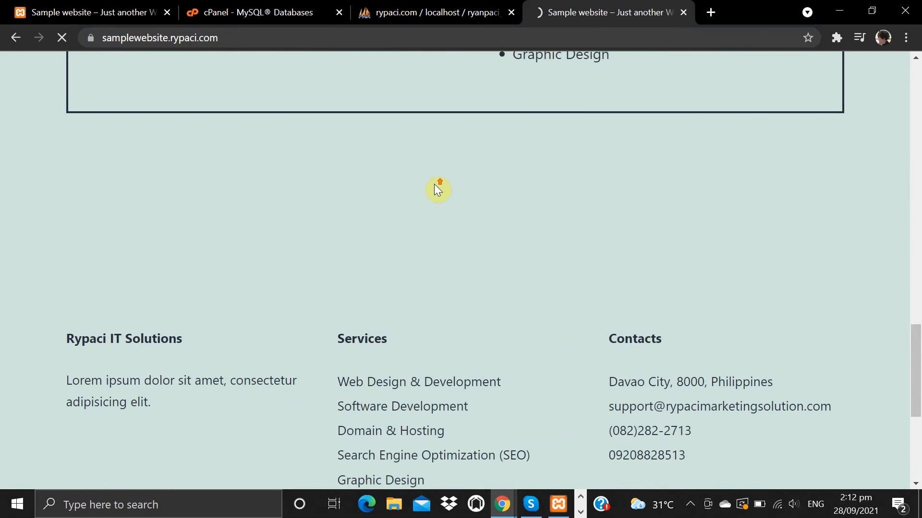
scroll(434, 188, "up", 4)
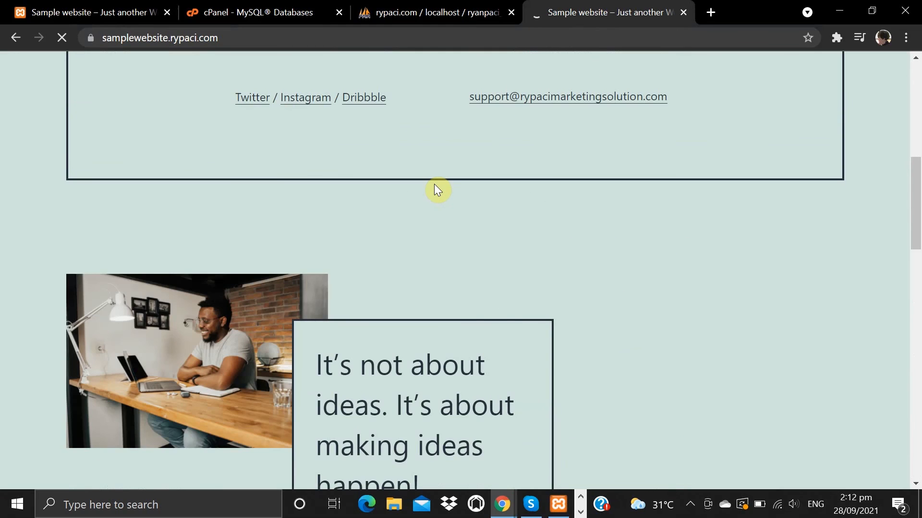
scroll(433, 187, "up", 8)
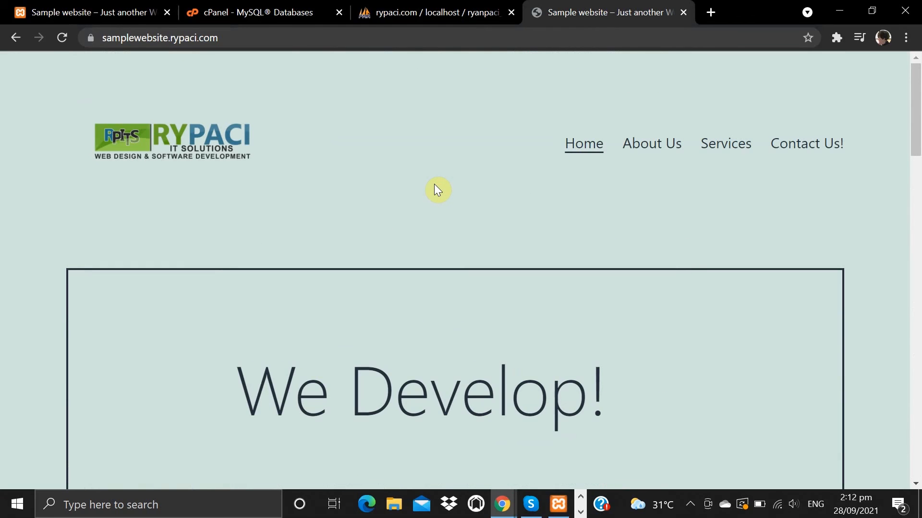
scroll(436, 190, "down", 12)
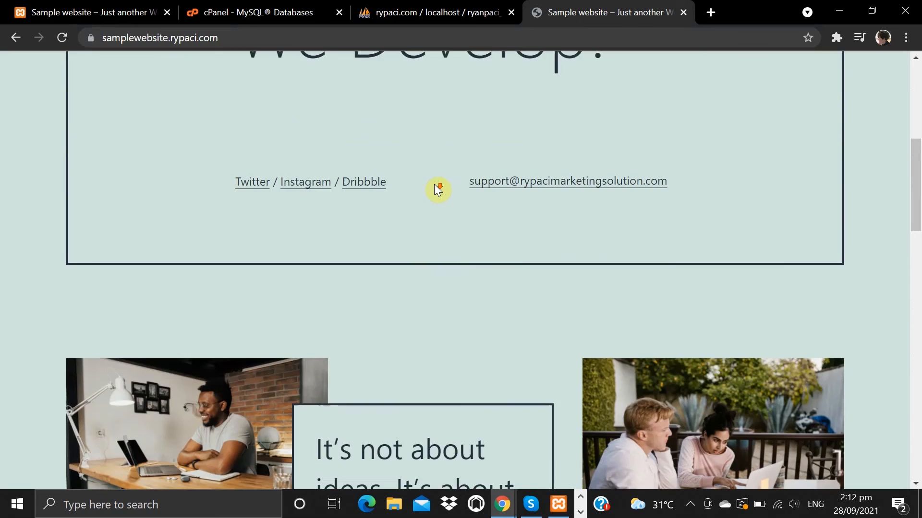
scroll(436, 190, "down", 15)
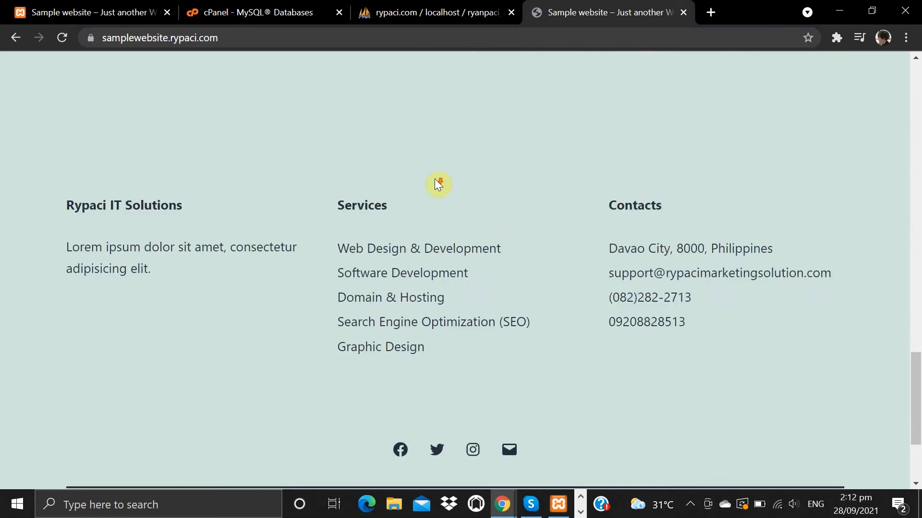
scroll(436, 185, "up", 8)
scroll(436, 185, "up", 12)
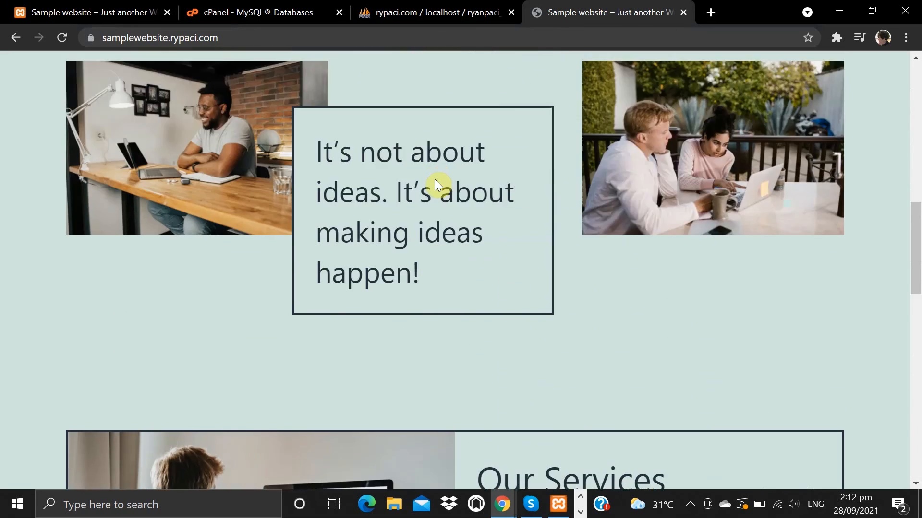
scroll(437, 185, "up", 5)
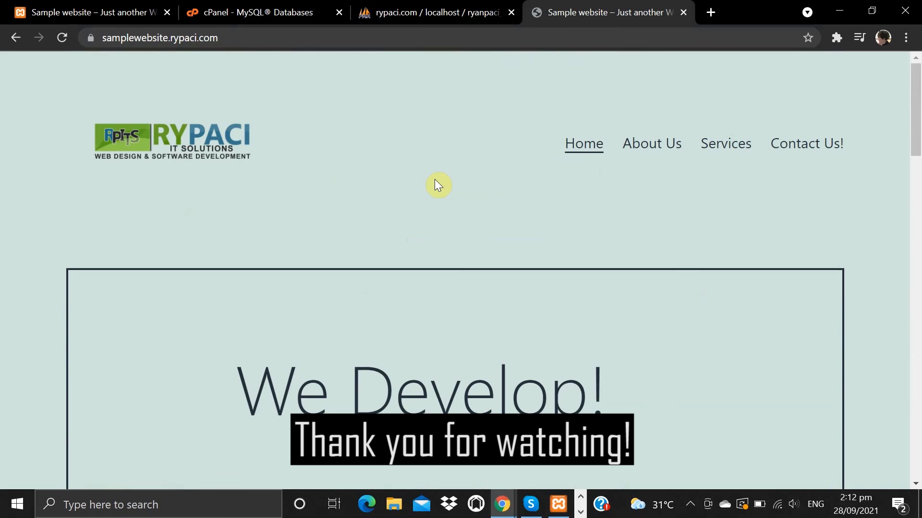